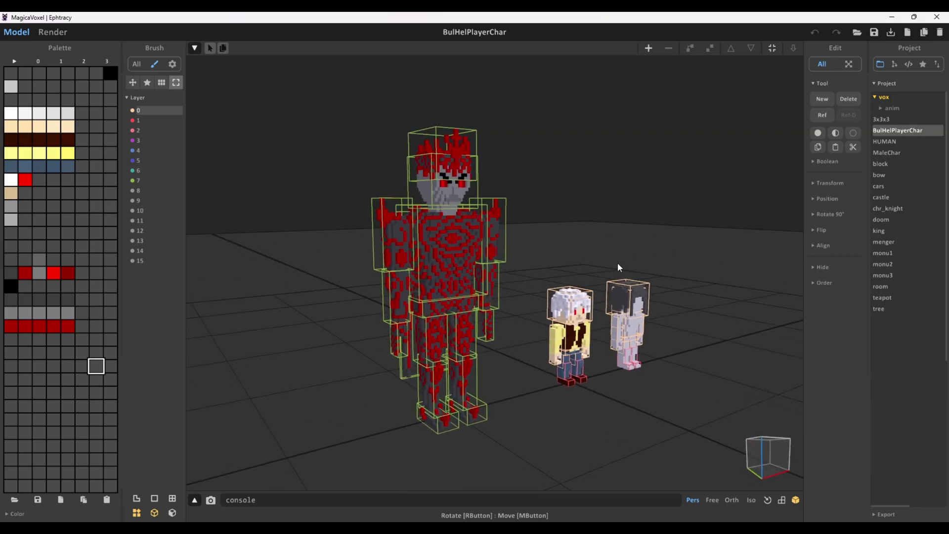
Step: Examine the assembled red voxel character from several angles, selecting its hand and all of its body parts
{"action": "scroll", "coordinate": [534, 296], "scroll_direction": "up", "scroll_amount": 2}
{"action": "right_click_drag", "start_coordinate": [533, 294], "coordinate": [548, 335]}
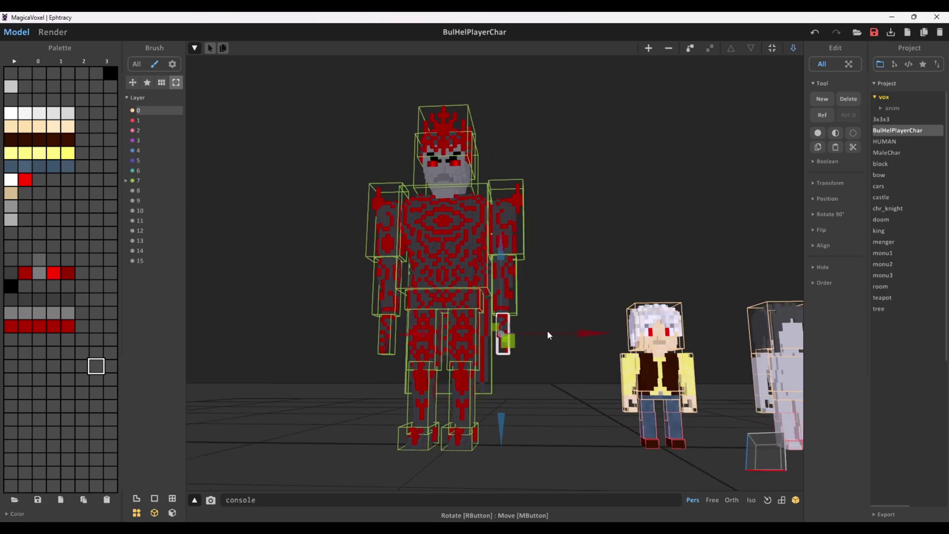
{"action": "right_click_drag", "start_coordinate": [535, 386], "coordinate": [553, 340]}
{"action": "left_click", "coordinate": [498, 340]}
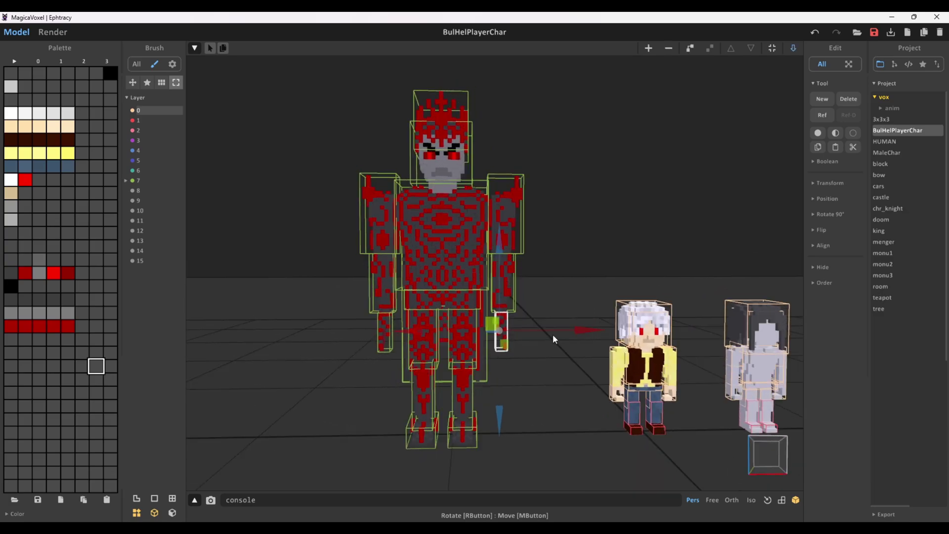
{"action": "left_click", "coordinate": [624, 293]}
{"action": "right_click_drag", "start_coordinate": [624, 293], "coordinate": [631, 274]}
{"action": "right_click_drag", "start_coordinate": [247, 92], "coordinate": [228, 104]}
{"action": "scroll", "coordinate": [371, 136], "scroll_direction": "down", "scroll_amount": 2}
{"action": "left_click_drag", "start_coordinate": [364, 96], "coordinate": [572, 450]}
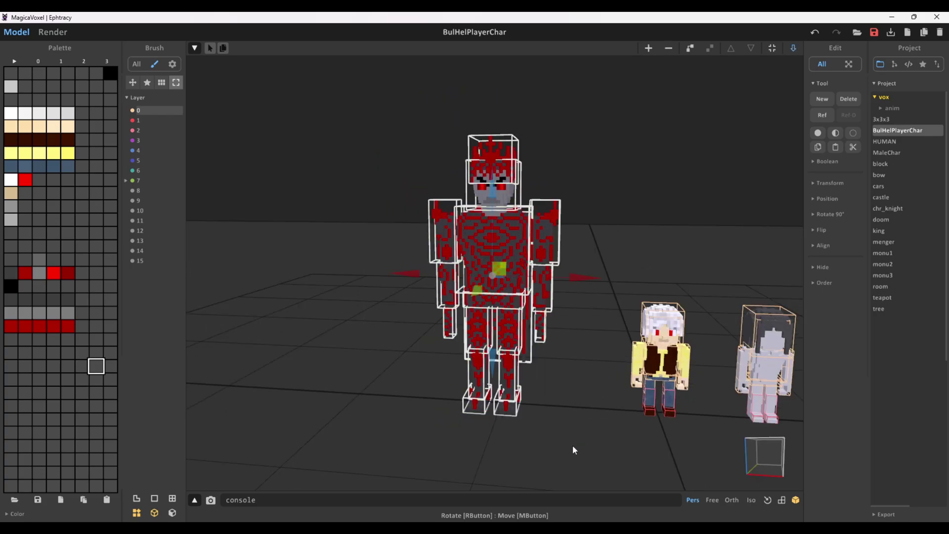
{"action": "right_click_drag", "start_coordinate": [572, 450], "coordinate": [593, 372]}
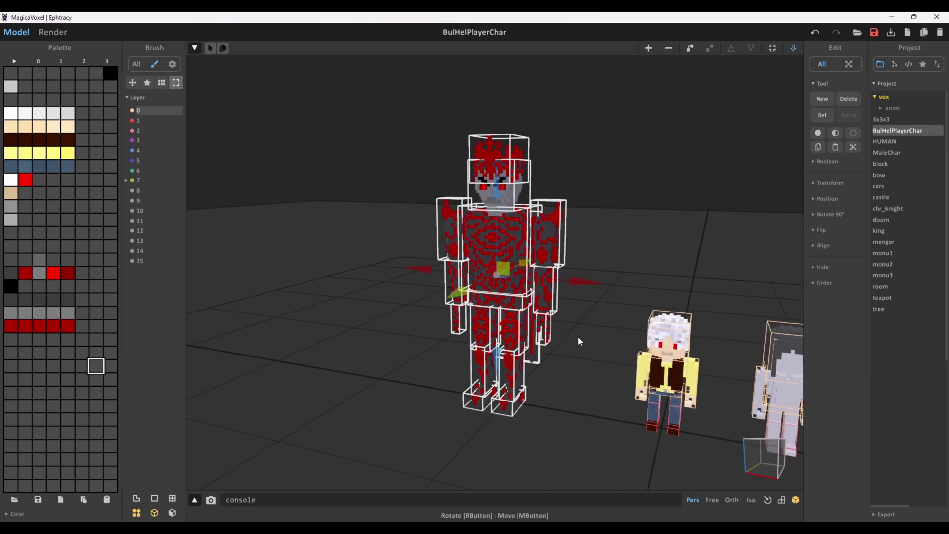
{"action": "left_click", "coordinate": [579, 339]}
{"action": "right_click_drag", "start_coordinate": [578, 339], "coordinate": [635, 253]}
{"action": "scroll", "coordinate": [623, 254], "scroll_direction": "up", "scroll_amount": 2}
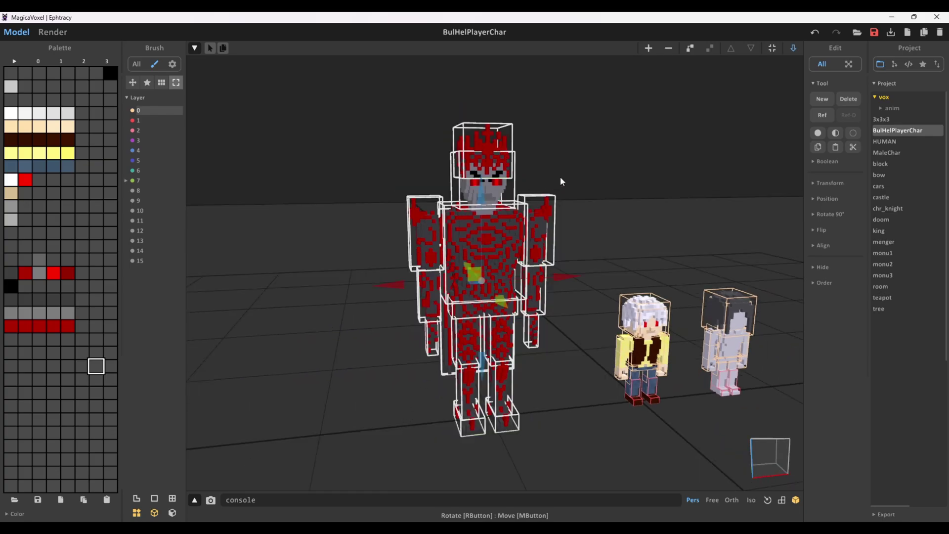
{"action": "left_click", "coordinate": [606, 178]}
{"action": "right_click_drag", "start_coordinate": [637, 216], "coordinate": [583, 210]}
Step: Try to move the red character's crown upward off its head, and undo the move
{"action": "left_click", "coordinate": [517, 142]}
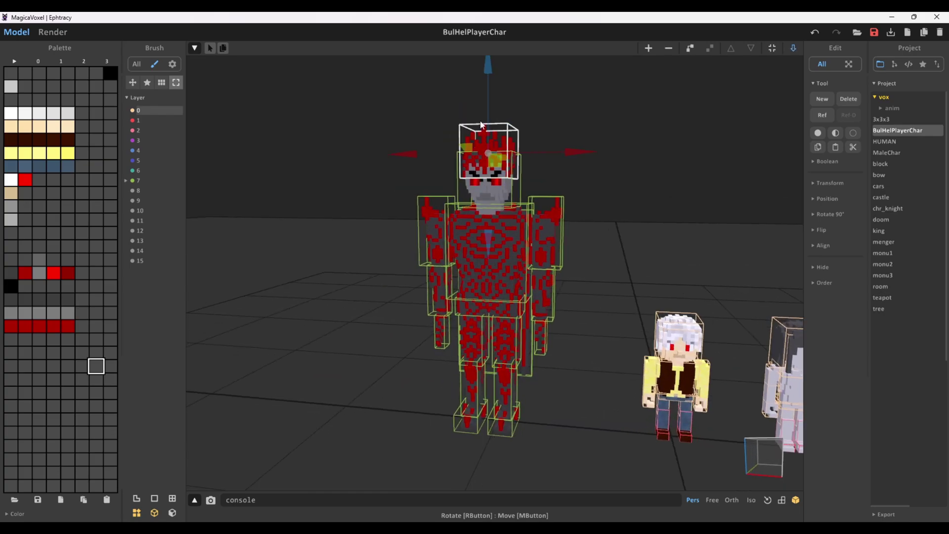
{"action": "left_click_drag", "start_coordinate": [487, 106], "coordinate": [497, 81]}
{"action": "key", "text": "ctrl+z"}
{"action": "right_click_drag", "start_coordinate": [632, 213], "coordinate": [668, 213]}
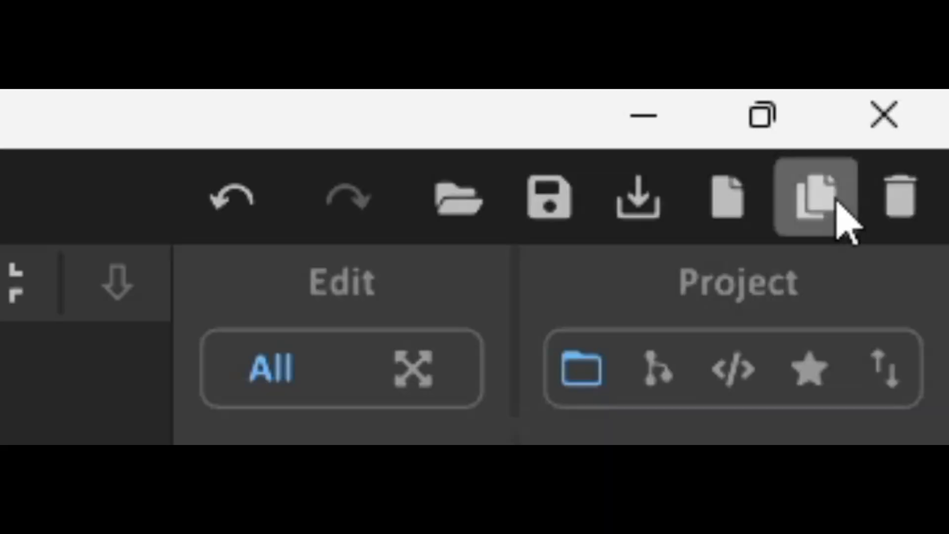
Step: Duplicate the current project, and open the king project without saving the copy
{"action": "left_click", "coordinate": [926, 32]}
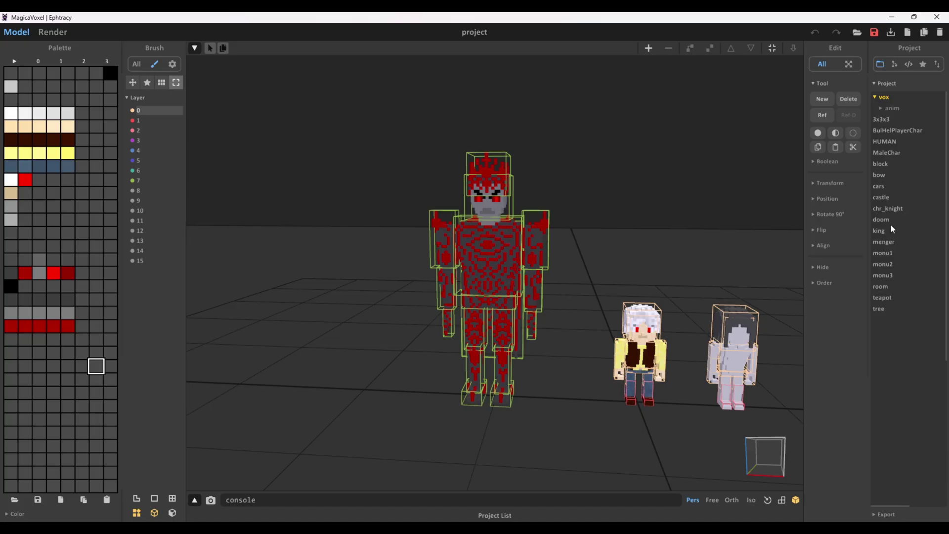
{"action": "left_click", "coordinate": [885, 230]}
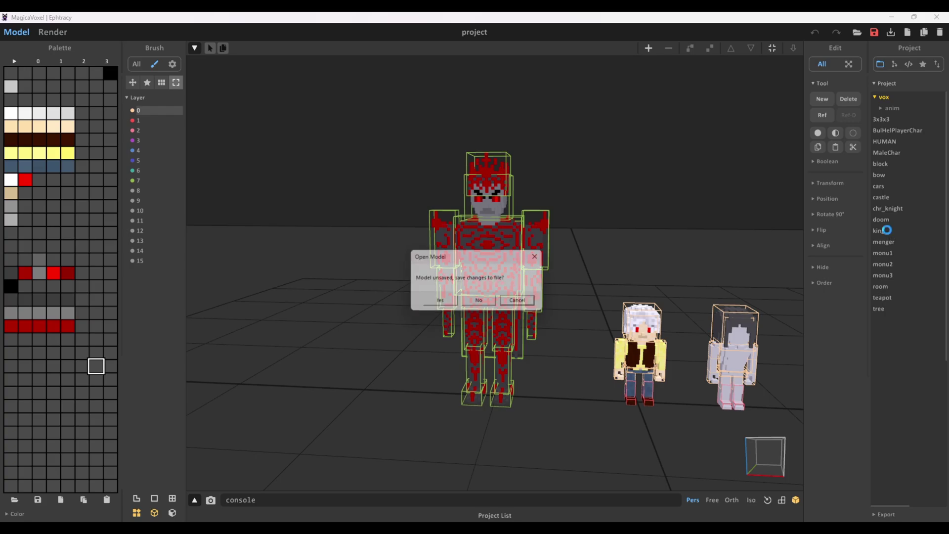
{"action": "left_click", "coordinate": [479, 300]}
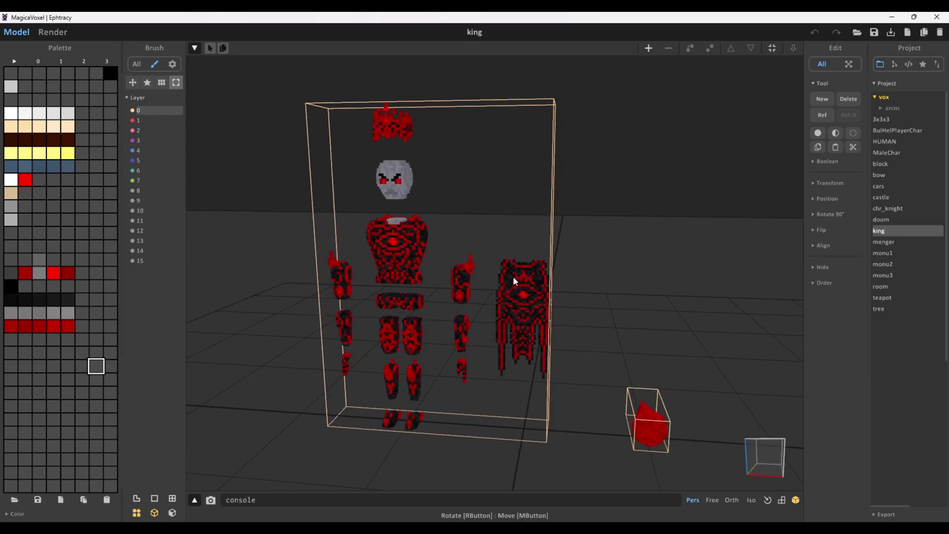
Step: Examine the separated body parts of the king model from several angles and show the Boolean operations
{"action": "right_click_drag", "start_coordinate": [514, 281], "coordinate": [464, 283]}
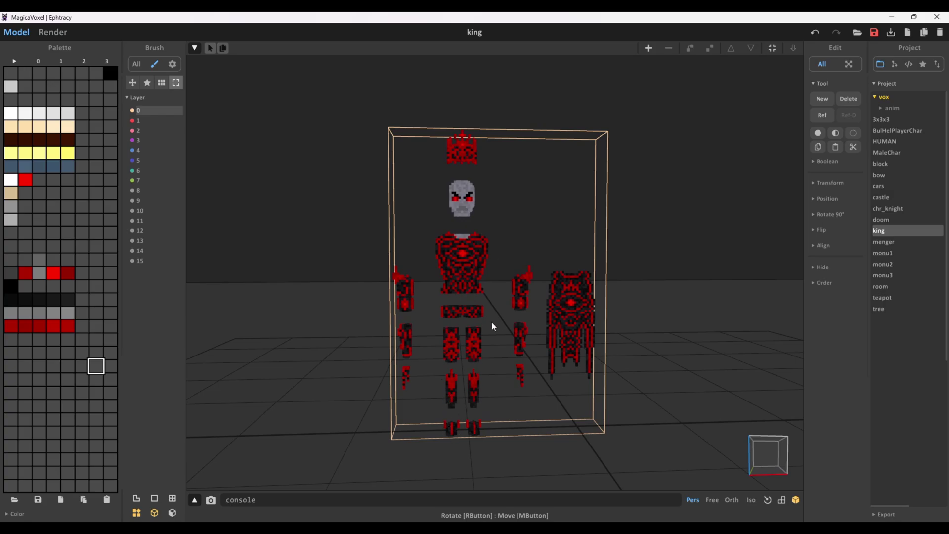
{"action": "right_click_drag", "start_coordinate": [494, 327], "coordinate": [484, 310]}
{"action": "key", "text": "ctrl+a"}
{"action": "left_click", "coordinate": [776, 204]}
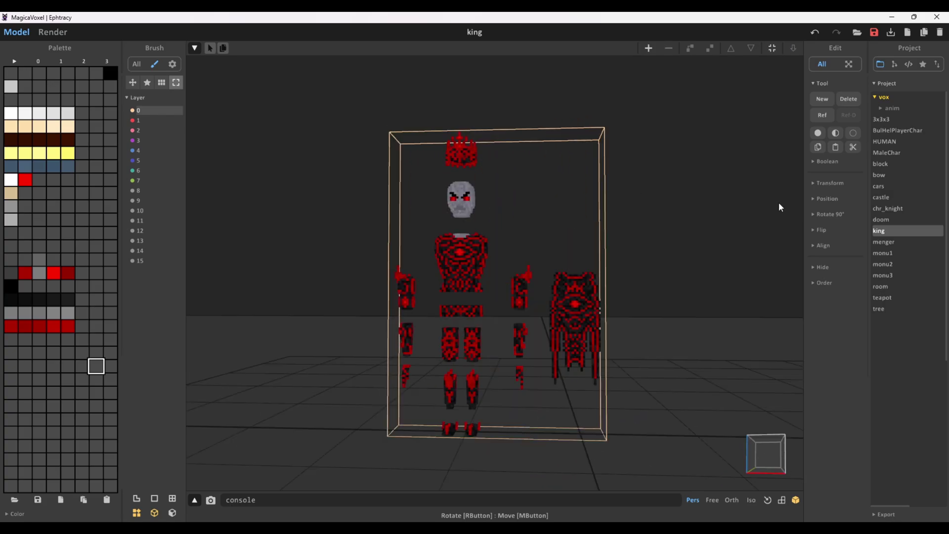
{"action": "left_click", "coordinate": [826, 164]}
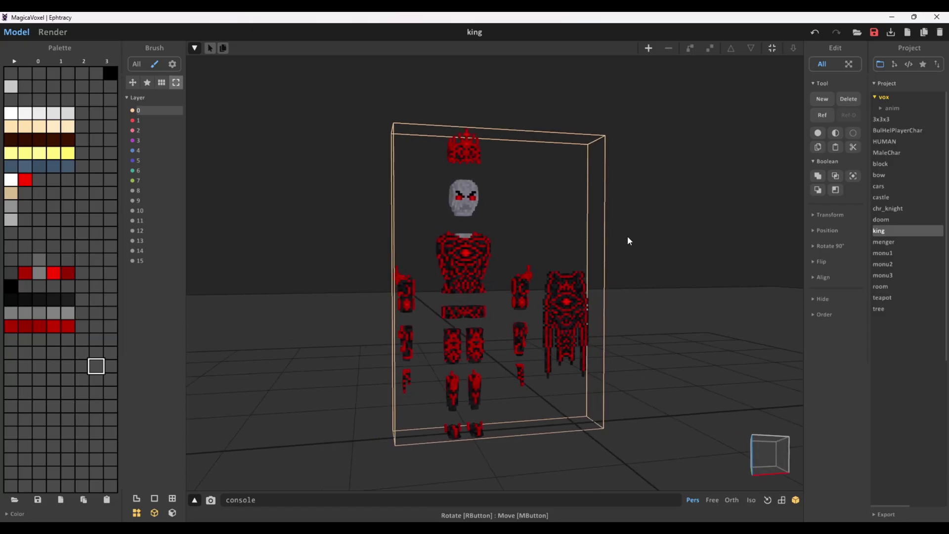
{"action": "right_click_drag", "start_coordinate": [628, 241], "coordinate": [438, 160]}
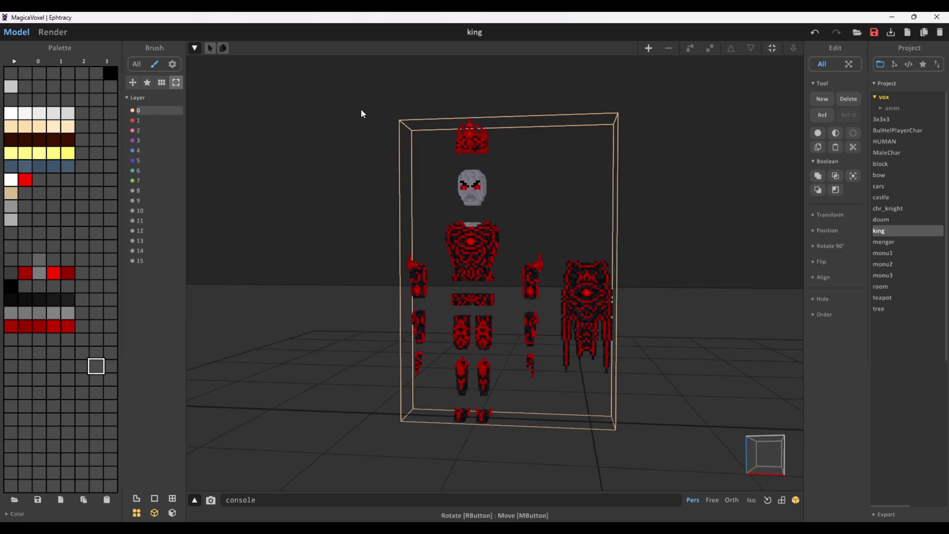
{"action": "right_click_drag", "start_coordinate": [559, 331], "coordinate": [561, 317]}
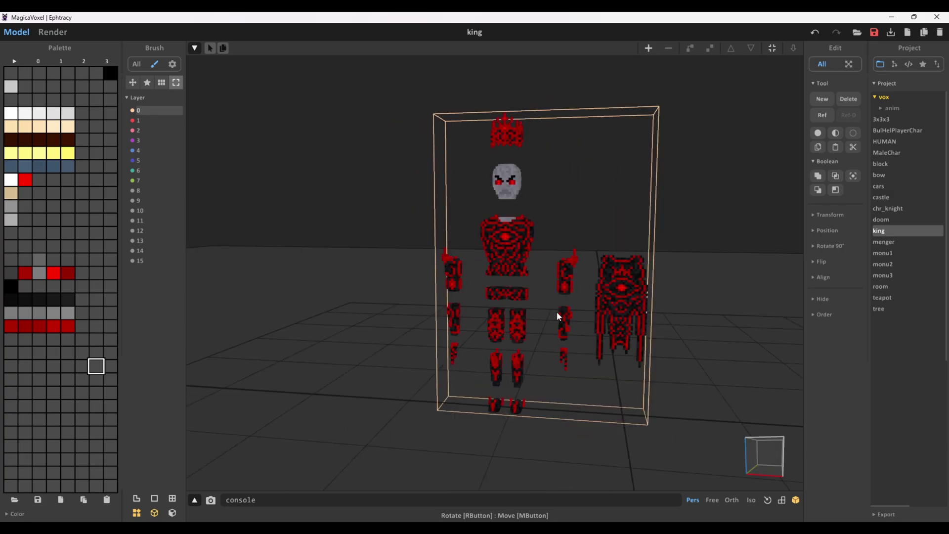
{"action": "right_click_drag", "start_coordinate": [404, 369], "coordinate": [513, 280]}
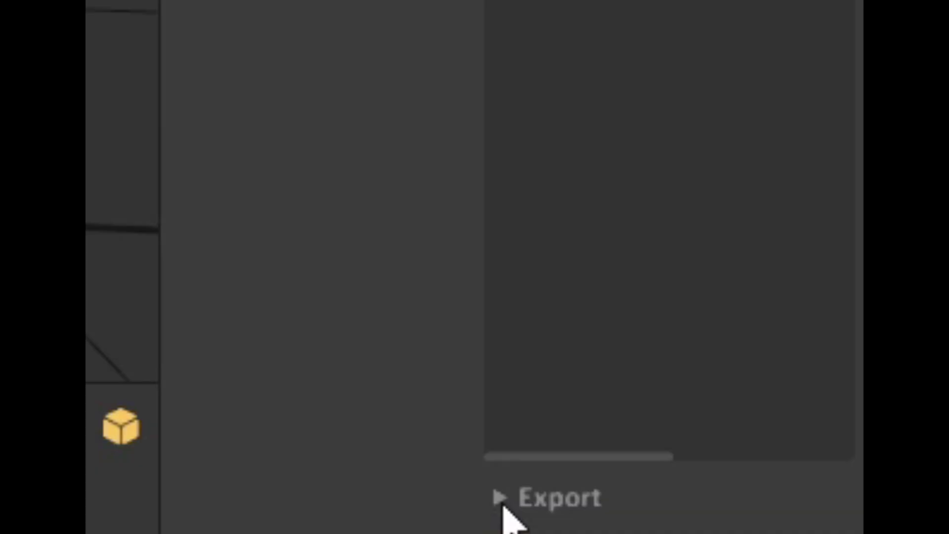
Step: Export the king model with its separated body parts in OBJ format
{"action": "left_click", "coordinate": [504, 507]}
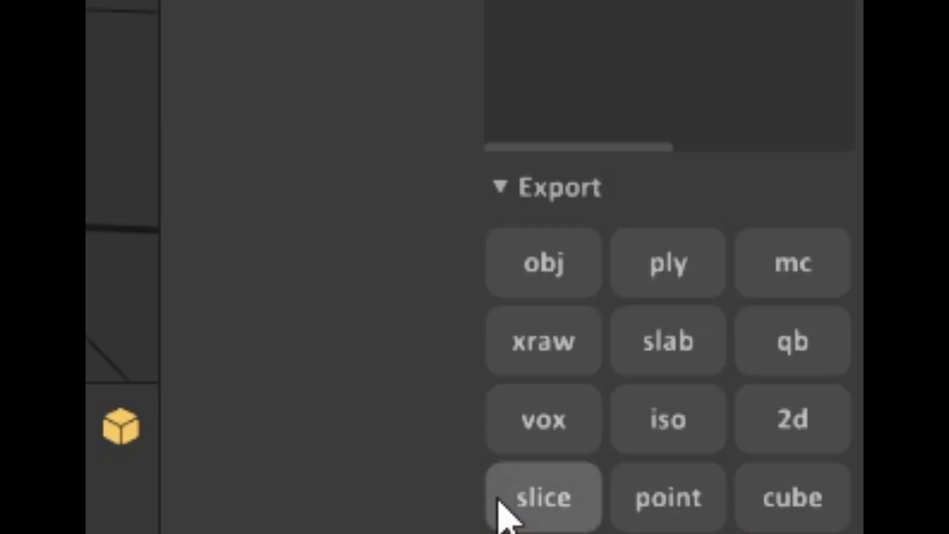
{"action": "left_click", "coordinate": [547, 275]}
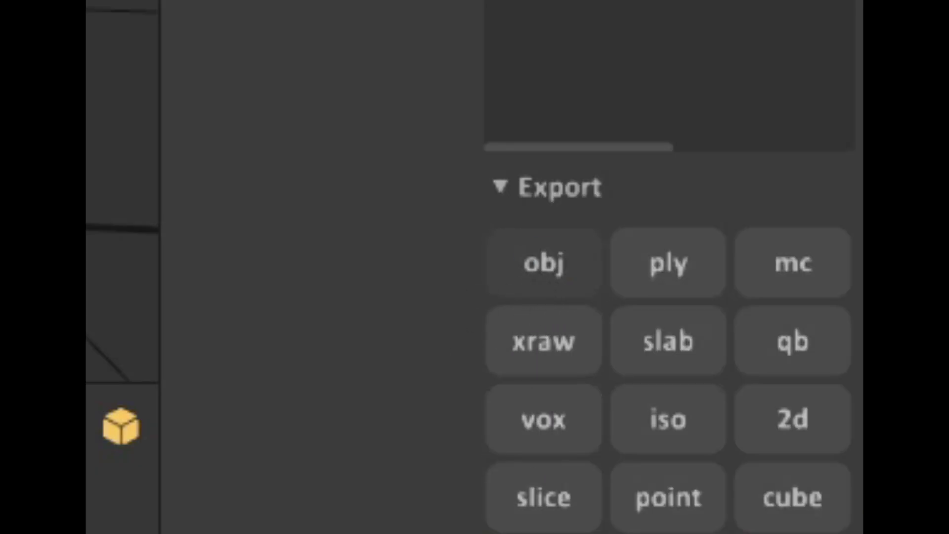
{"action": "left_click", "coordinate": [763, 462]}
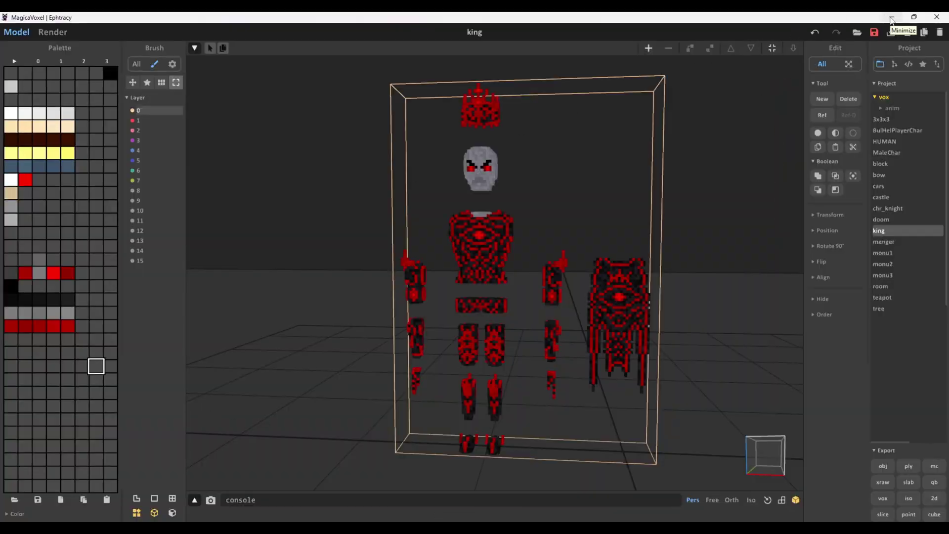
Step: Switch to Blender and delete the default camera, cube and light from the scene
{"action": "left_click", "coordinate": [892, 19]}
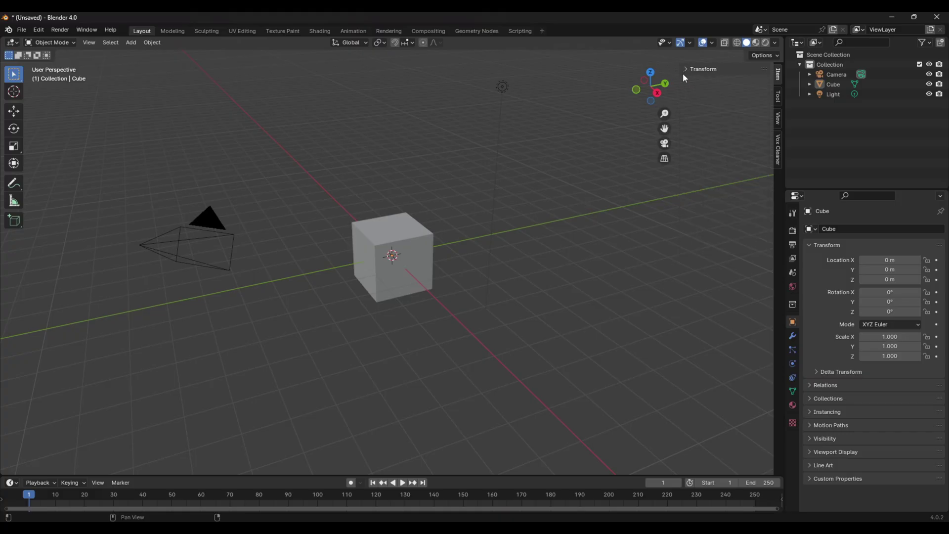
{"action": "key", "text": "a"}
{"action": "scroll", "coordinate": [141, 65], "scroll_direction": "down", "scroll_amount": 2}
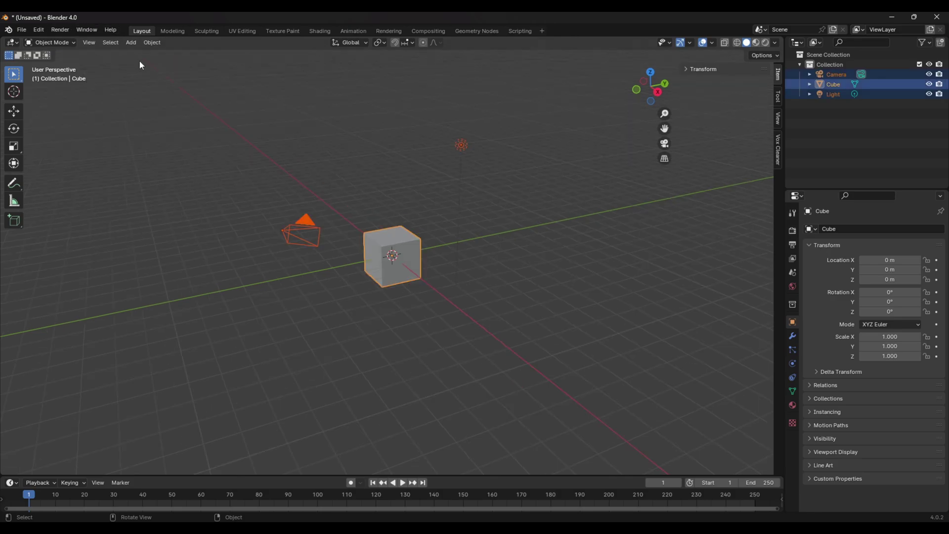
{"action": "key", "text": "Delete"}
{"action": "right_click", "coordinate": [306, 217]}
{"action": "middle_click_drag", "start_coordinate": [420, 176], "coordinate": [297, 327]}
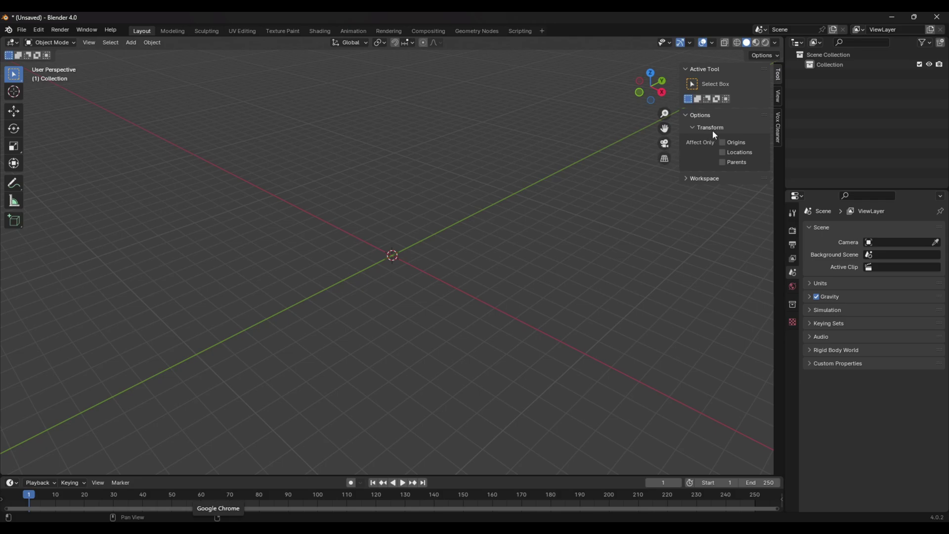
Step: Show the Vox Cleaner add-on controls, switch to Chrome and review the Vox Cleaner V2 product page on Gumroad
{"action": "left_click", "coordinate": [779, 132]}
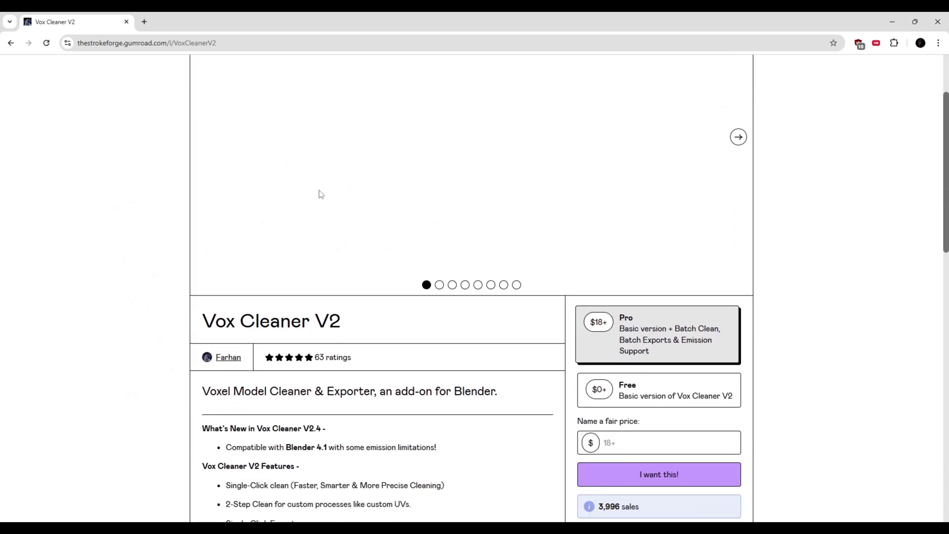
{"action": "scroll", "coordinate": [319, 189], "scroll_direction": "down", "scroll_amount": 5}
{"action": "scroll", "coordinate": [325, 193], "scroll_direction": "up", "scroll_amount": 5}
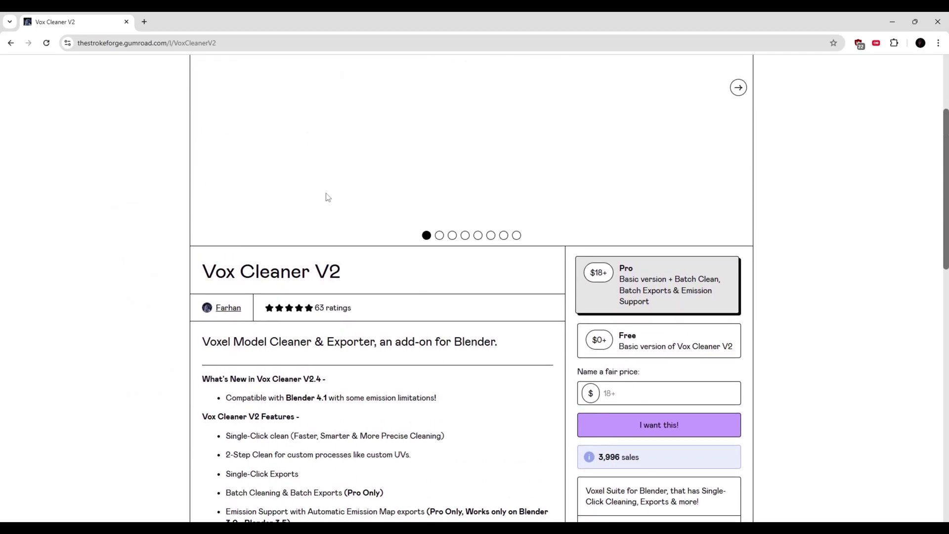
{"action": "scroll", "coordinate": [336, 197], "scroll_direction": "down", "scroll_amount": 5}
{"action": "scroll", "coordinate": [150, 138], "scroll_direction": "up", "scroll_amount": 9}
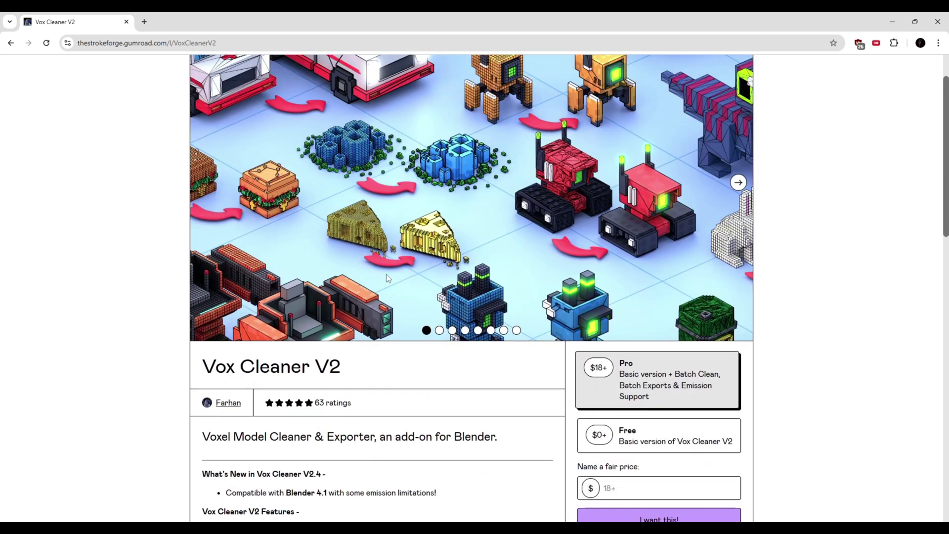
{"action": "scroll", "coordinate": [150, 138], "scroll_direction": "down", "scroll_amount": 3}
{"action": "left_click", "coordinate": [221, 49]}
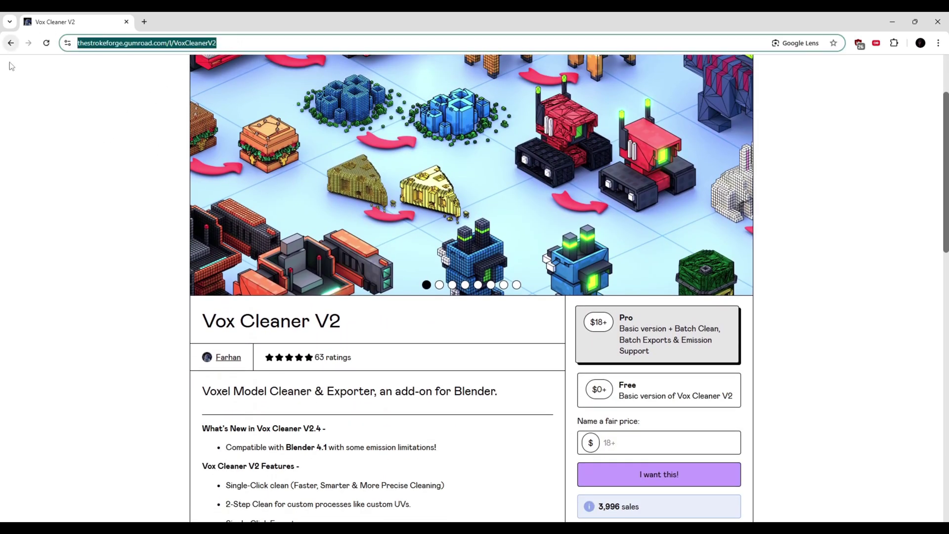
{"action": "scroll", "coordinate": [158, 113], "scroll_direction": "down", "scroll_amount": 4}
{"action": "left_click", "coordinate": [155, 109]}
{"action": "scroll", "coordinate": [343, 174], "scroll_direction": "down", "scroll_amount": 3}
{"action": "scroll", "coordinate": [377, 222], "scroll_direction": "up", "scroll_amount": 4}
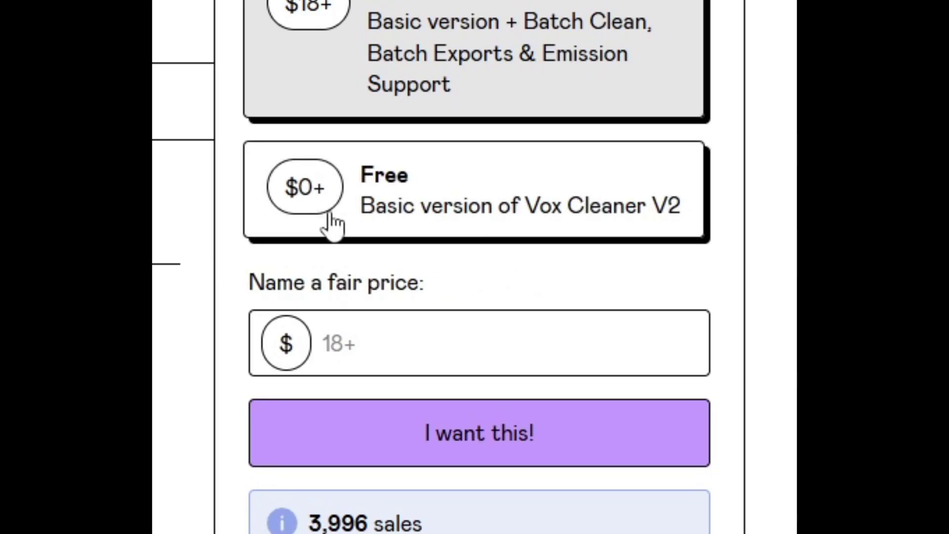
Step: Choose the Free version of Vox Cleaner V2, set the price to 0 and proceed to checkout
{"action": "left_click", "coordinate": [413, 230]}
{"action": "type", "text": "0"}
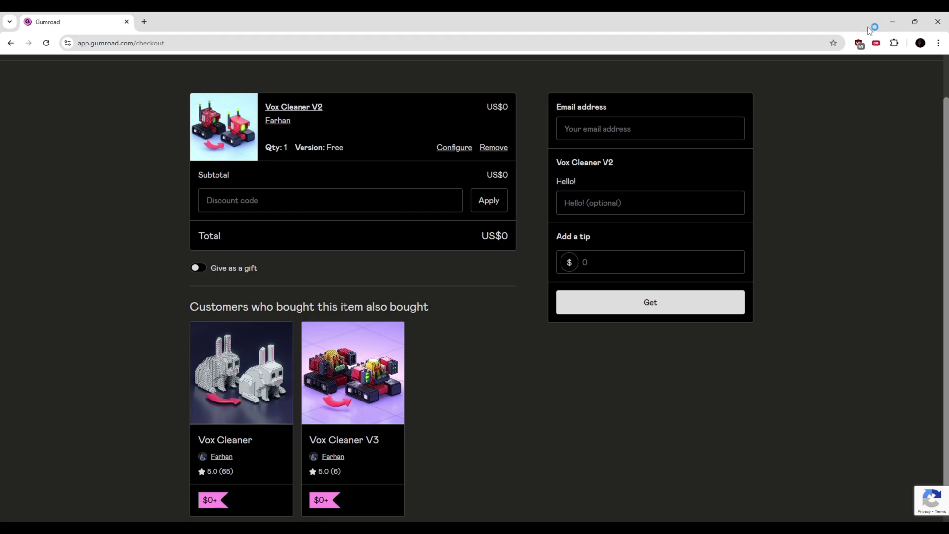
Step: Switch back to Blender and choose VoxCleaner_V2_Free.py from the Downloads folder as the add-on file to install
{"action": "left_click", "coordinate": [892, 25]}
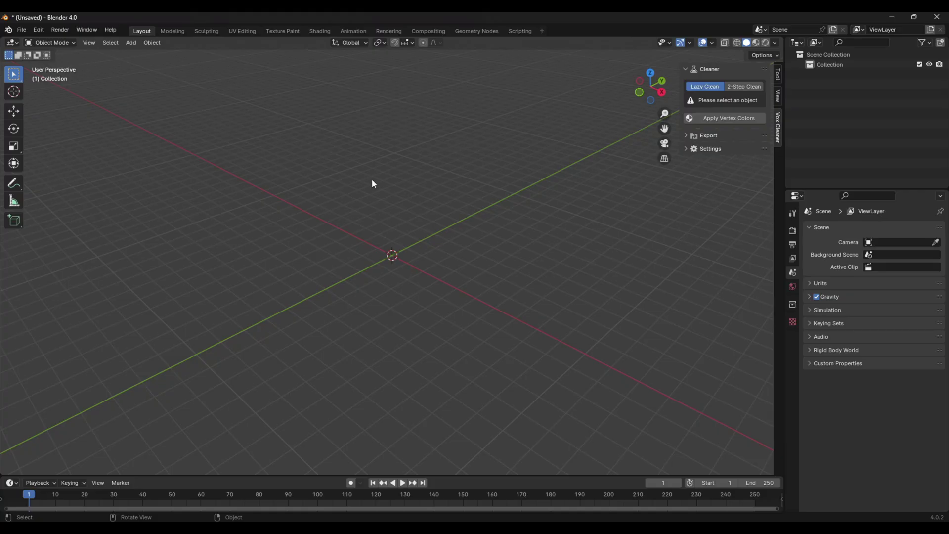
{"action": "left_click", "coordinate": [29, 30]}
{"action": "mouse_move", "coordinate": [40, 30]}
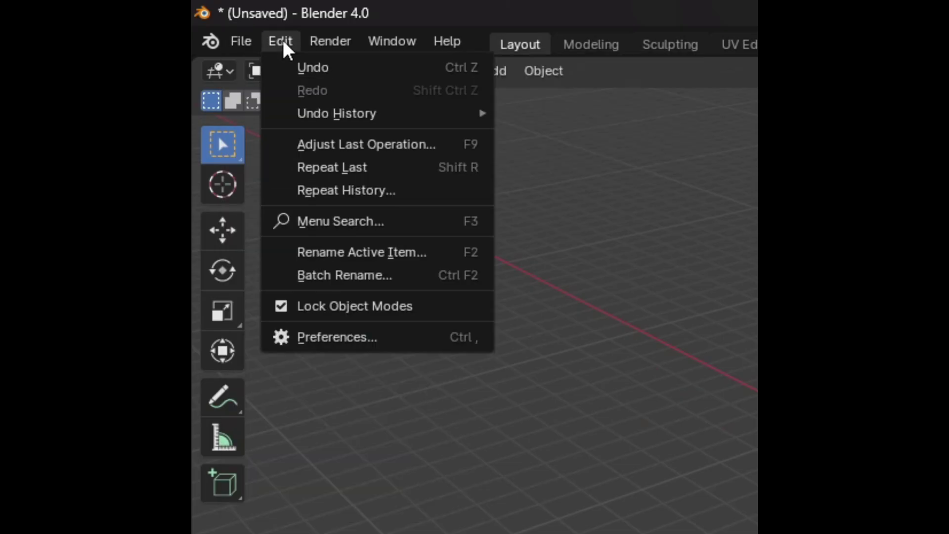
{"action": "left_click", "coordinate": [336, 338]}
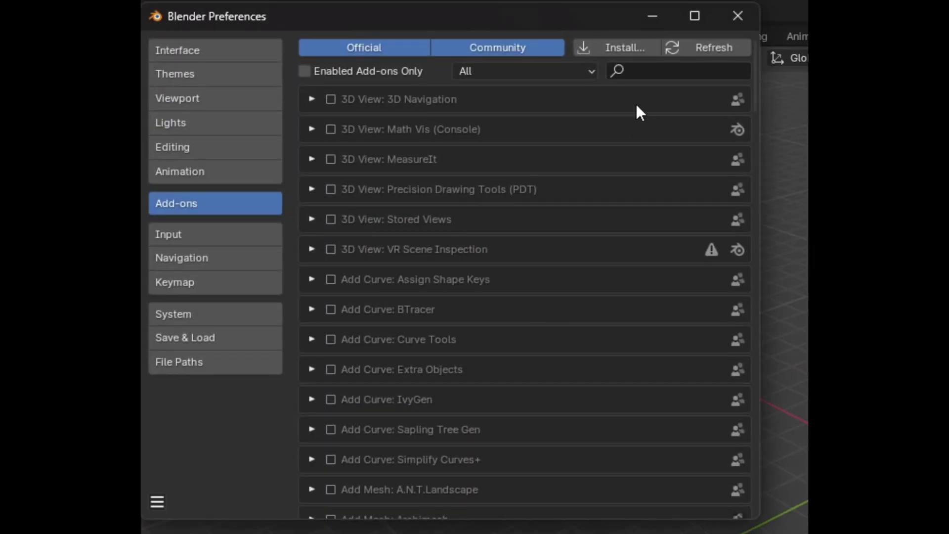
{"action": "left_click", "coordinate": [627, 52]}
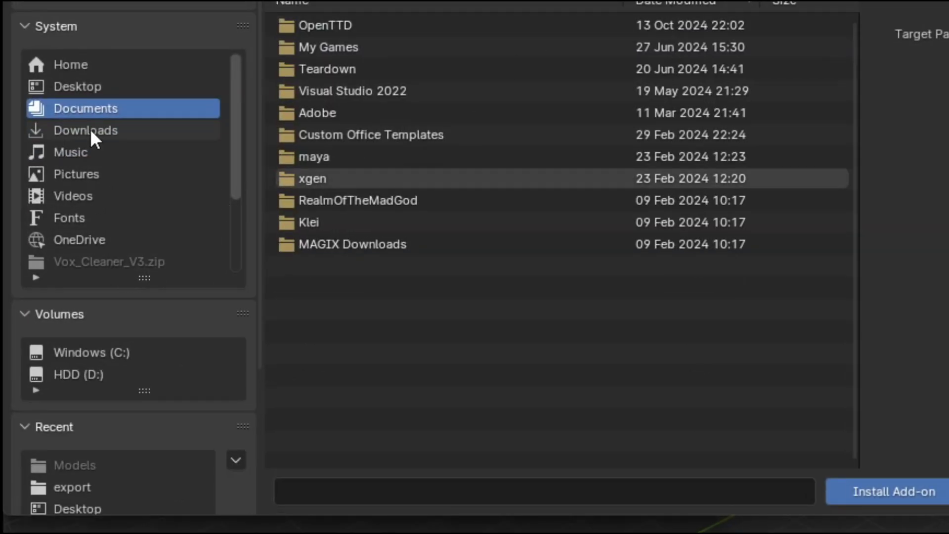
{"action": "left_click", "coordinate": [90, 130]}
{"action": "left_click", "coordinate": [160, 274]}
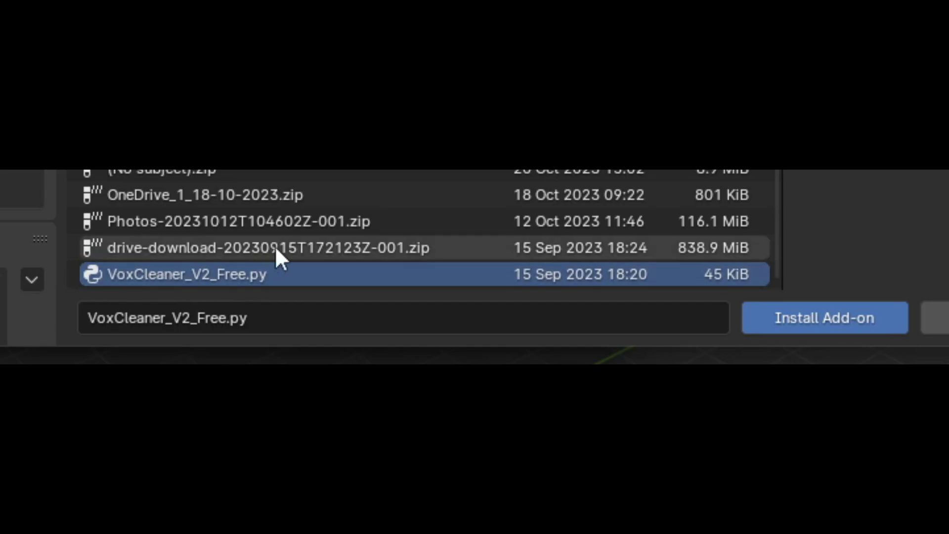
{"action": "left_click", "coordinate": [230, 273]}
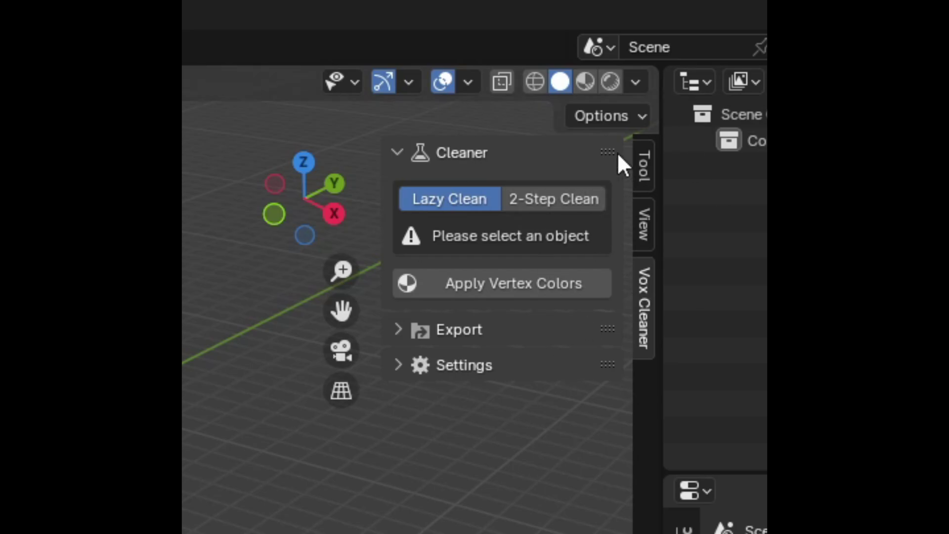
Step: Expand the Export and Settings sections of the Vox Cleaner add-on
{"action": "left_click", "coordinate": [503, 335]}
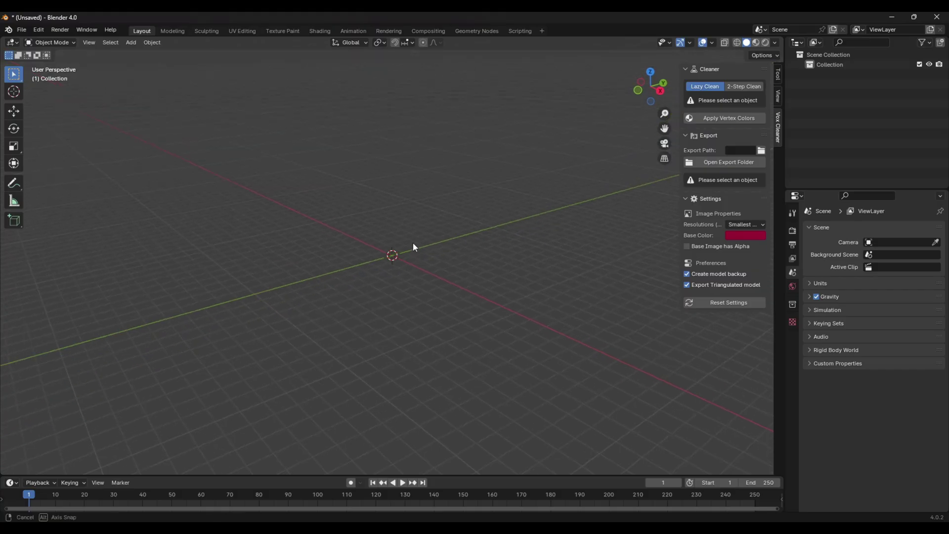
Step: Import RedEyeKing.obj as a Wavefront OBJ model with the default transform and options
{"action": "middle_click_drag", "start_coordinate": [414, 247], "coordinate": [447, 216]}
{"action": "left_click", "coordinate": [22, 31]}
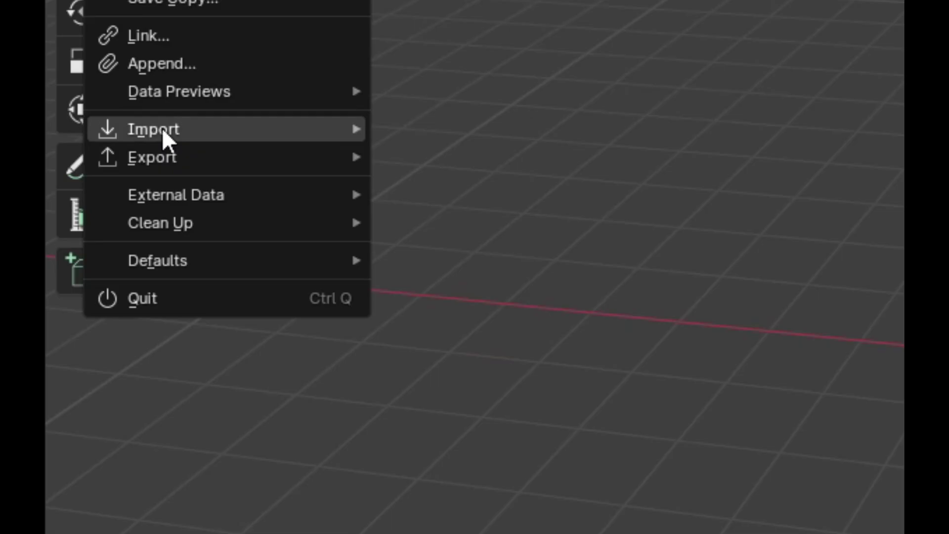
{"action": "mouse_move", "coordinate": [34, 171]}
{"action": "left_click", "coordinate": [502, 243]}
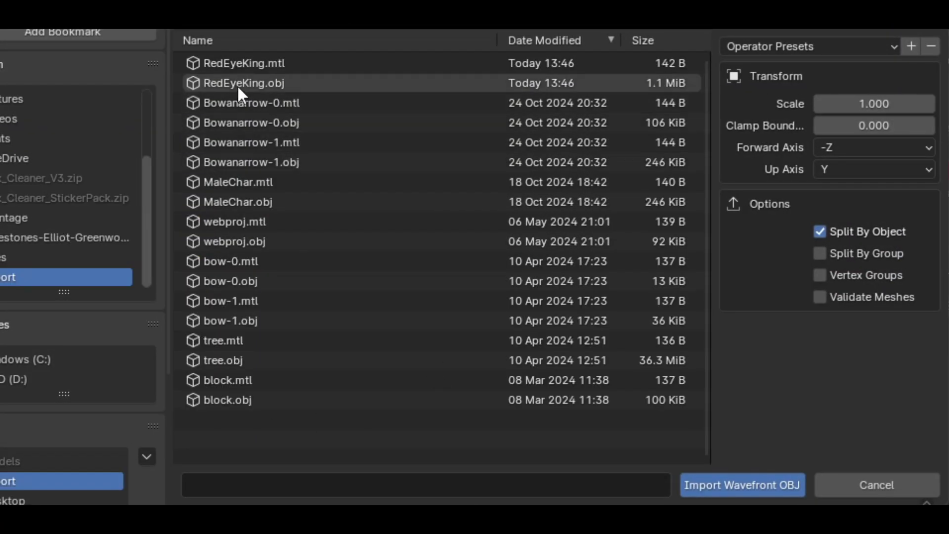
{"action": "left_click", "coordinate": [237, 84]}
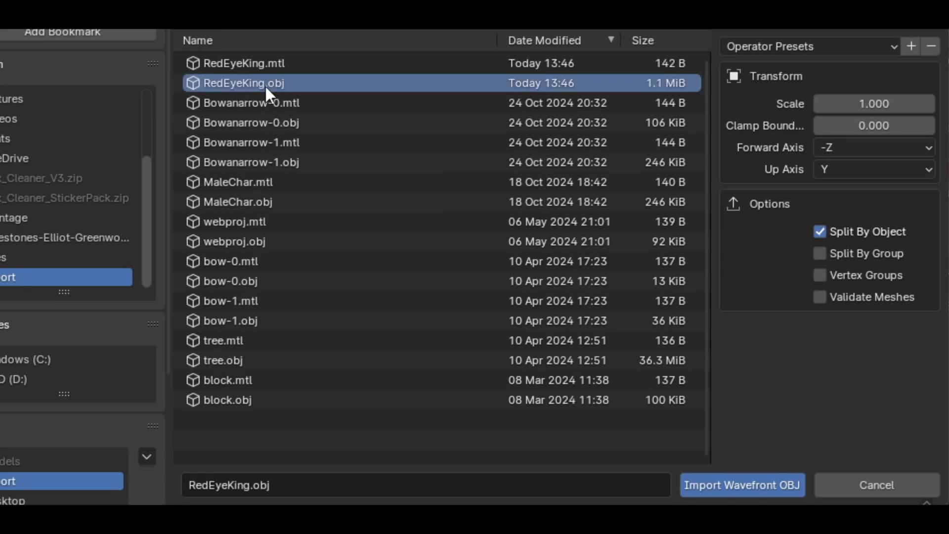
{"action": "left_click", "coordinate": [740, 487]}
{"action": "mouse_move", "coordinate": [484, 209]}
{"action": "middle_mouse_down"}
{"action": "mouse_move", "coordinate": [499, 235]}
{"action": "mouse_move", "coordinate": [450, 213]}
{"action": "mouse_move", "coordinate": [432, 129]}
{"action": "mouse_move", "coordinate": [431, 232]}
{"action": "mouse_move", "coordinate": [488, 235]}
{"action": "mouse_move", "coordinate": [494, 203]}
{"action": "middle_mouse_up"}
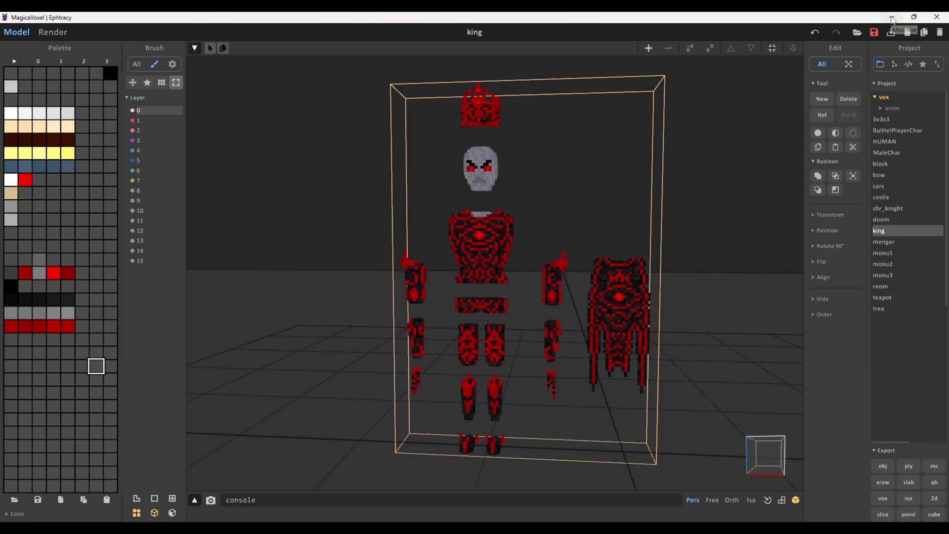
Step: Switch from MagicaVoxel back to Blender and examine the imported character parts from several angles
{"action": "left_click", "coordinate": [893, 18]}
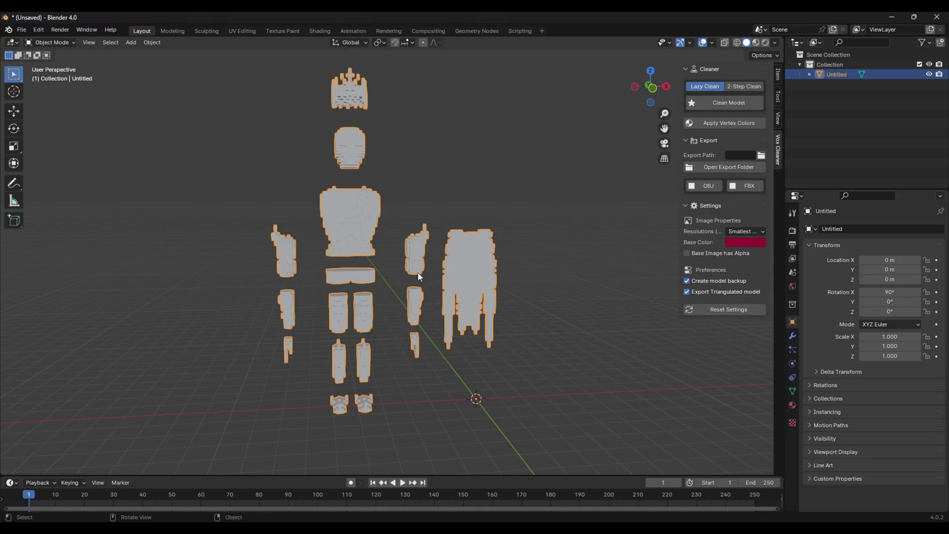
{"action": "middle_click_drag", "start_coordinate": [418, 277], "coordinate": [360, 256]}
{"action": "scroll", "coordinate": [361, 256], "scroll_direction": "down", "scroll_amount": 2}
{"action": "middle_click_drag", "start_coordinate": [472, 301], "coordinate": [443, 349]}
{"action": "scroll", "coordinate": [443, 349], "scroll_direction": "up", "scroll_amount": 2}
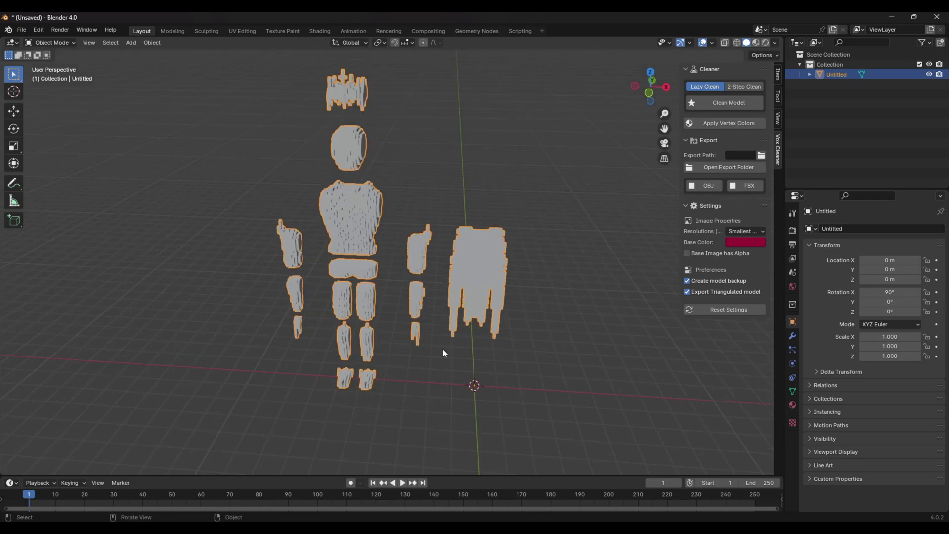
{"action": "middle_click_drag", "start_coordinate": [527, 208], "coordinate": [410, 226]}
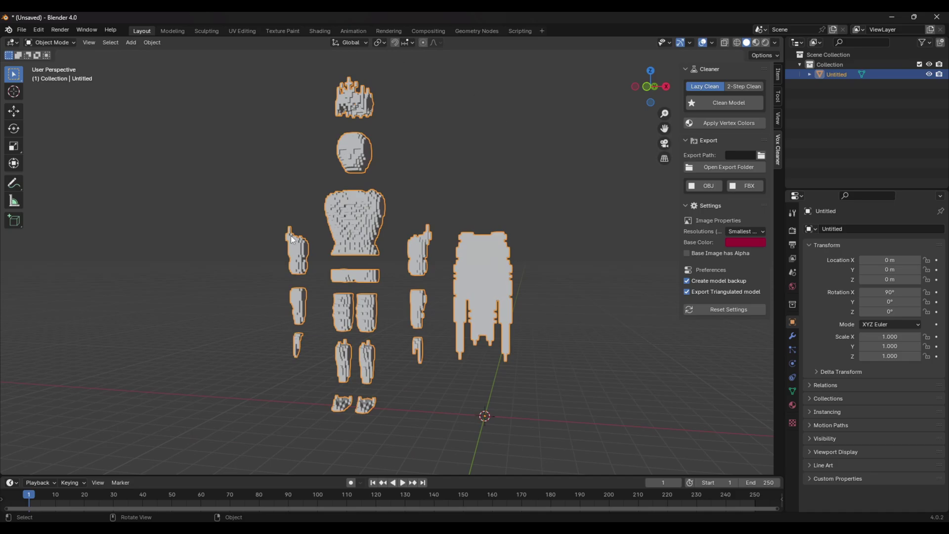
{"action": "middle_click_drag", "start_coordinate": [440, 400], "coordinate": [450, 399]}
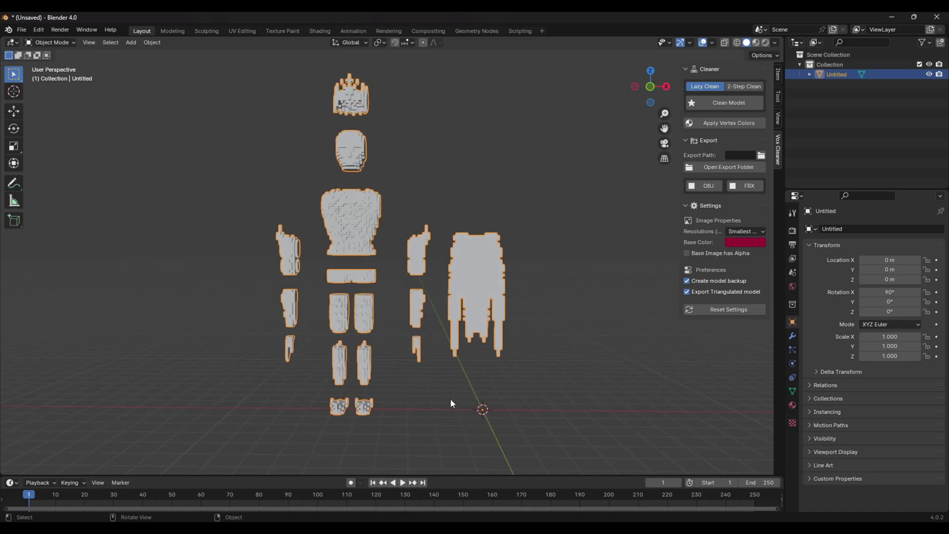
{"action": "scroll", "coordinate": [424, 301], "scroll_direction": "down", "scroll_amount": 3}
Step: Switch to the front orthographic view and examine how the lower body parts line up with the grid
{"action": "key", "text": "KP_1"}
{"action": "middle_click_drag", "start_coordinate": [459, 366], "coordinate": [423, 178], "text": "shift"}
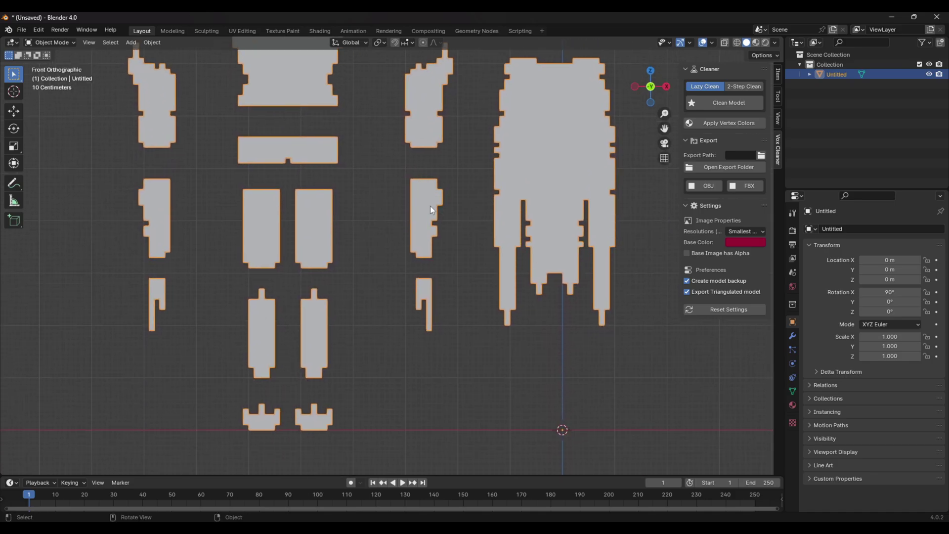
{"action": "scroll", "coordinate": [435, 223], "scroll_direction": "down", "scroll_amount": 2}
{"action": "scroll", "coordinate": [445, 247], "scroll_direction": "up", "scroll_amount": 2}
{"action": "middle_click_drag", "start_coordinate": [507, 326], "coordinate": [396, 218], "text": "shift"}
{"action": "scroll", "coordinate": [398, 223], "scroll_direction": "up", "scroll_amount": 1}
{"action": "middle_click_drag", "start_coordinate": [419, 283], "coordinate": [443, 307], "text": "shift"}
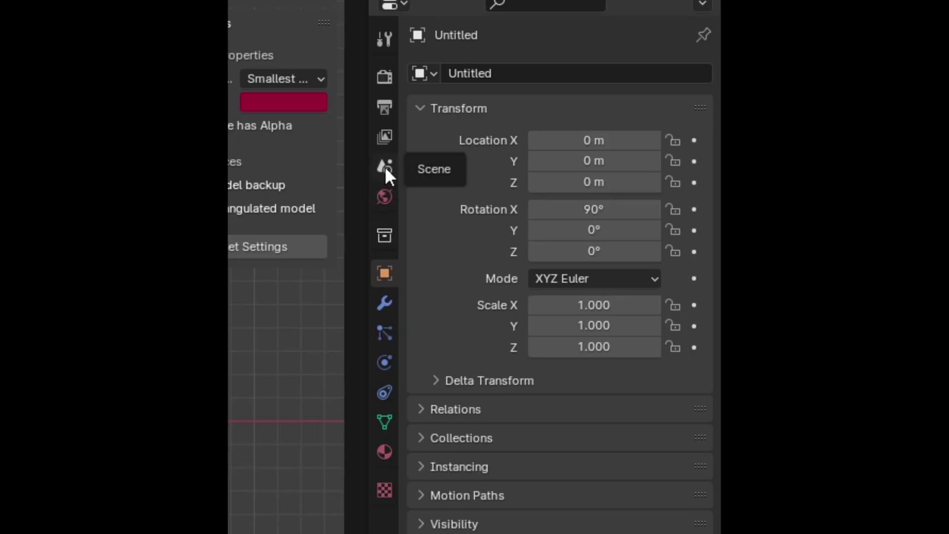
Step: Set the scene's unit system to None
{"action": "left_click", "coordinate": [385, 166]}
{"action": "left_click", "coordinate": [473, 190]}
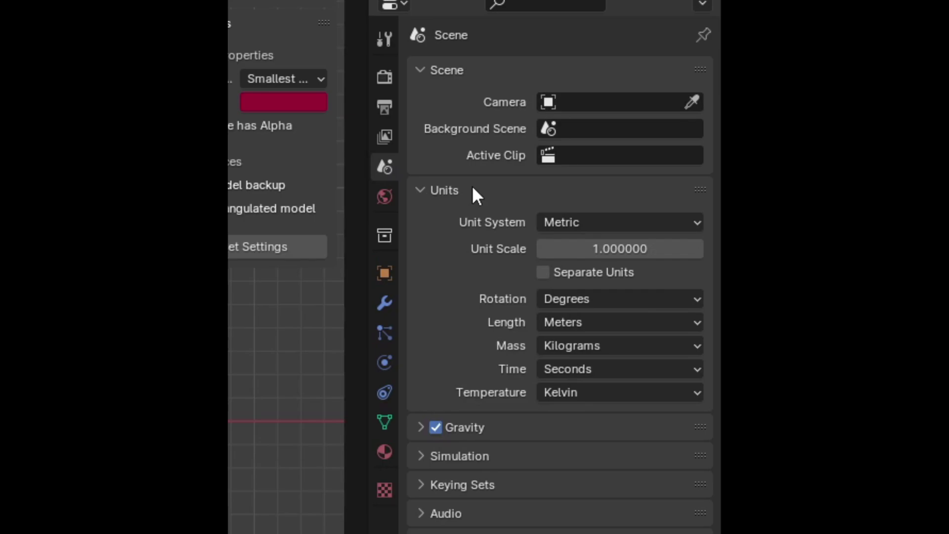
{"action": "left_click", "coordinate": [551, 227]}
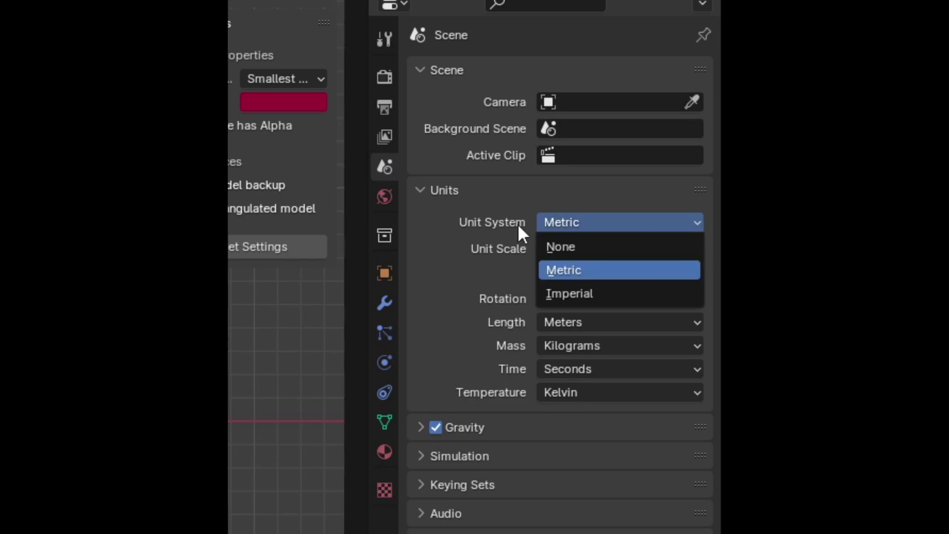
{"action": "left_click", "coordinate": [560, 246]}
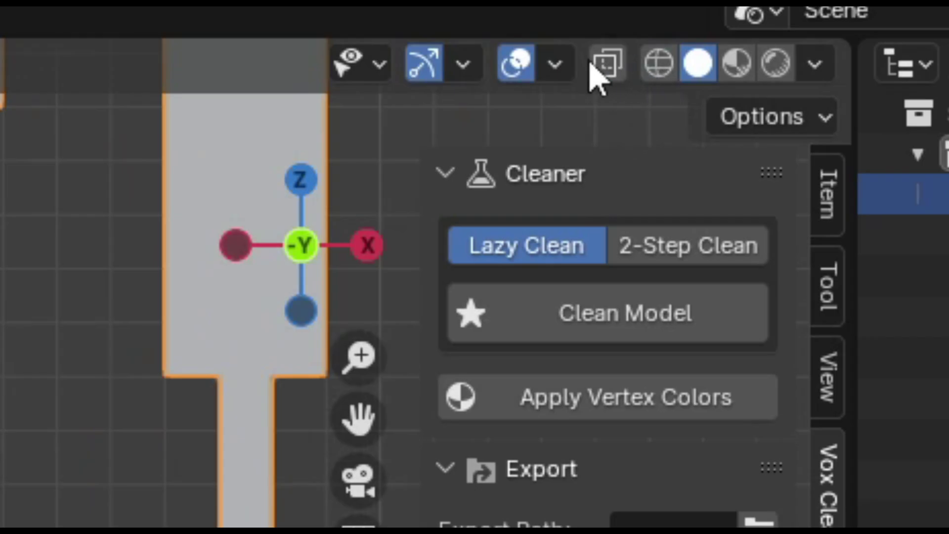
Step: Try 16 subdivisions for the viewport grid overlay, and settle on 25
{"action": "left_click", "coordinate": [556, 64]}
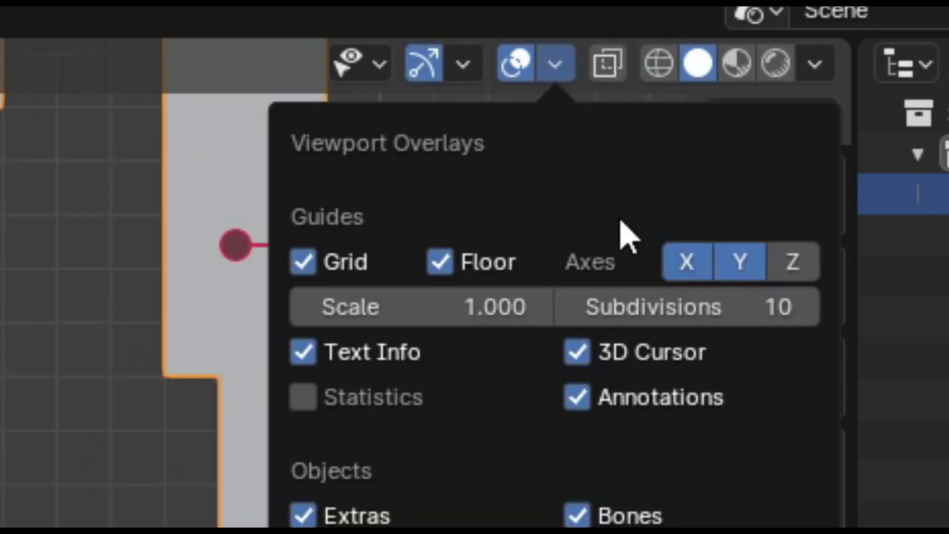
{"action": "left_click", "coordinate": [547, 71]}
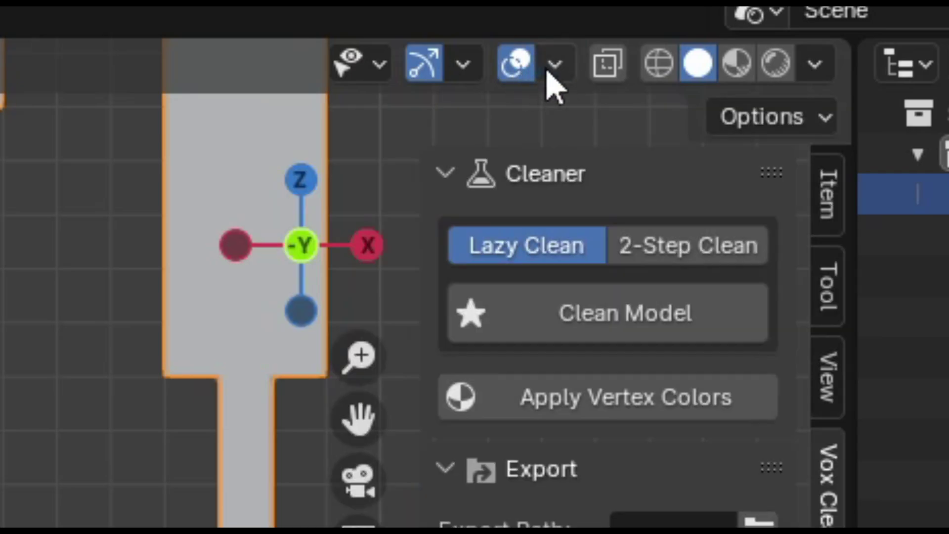
{"action": "left_click", "coordinate": [564, 70]}
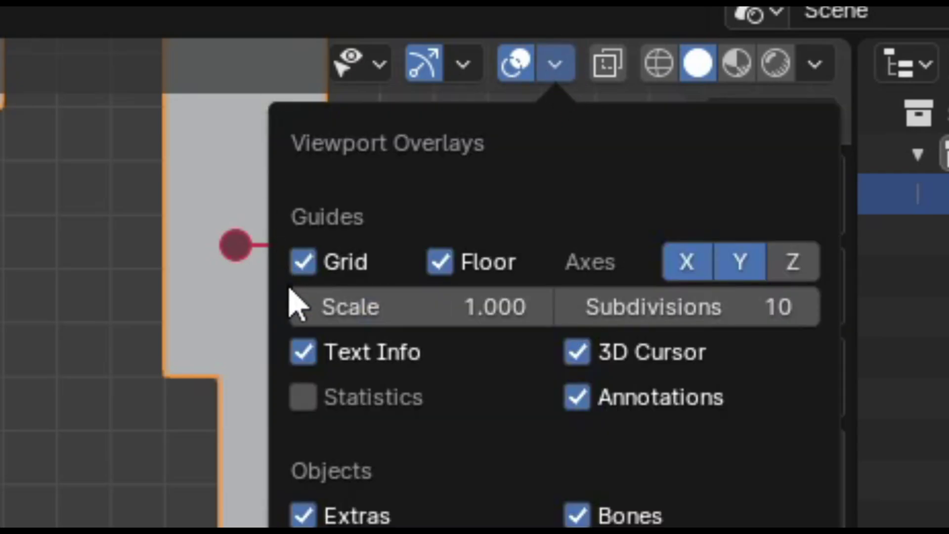
{"action": "left_click", "coordinate": [676, 303]}
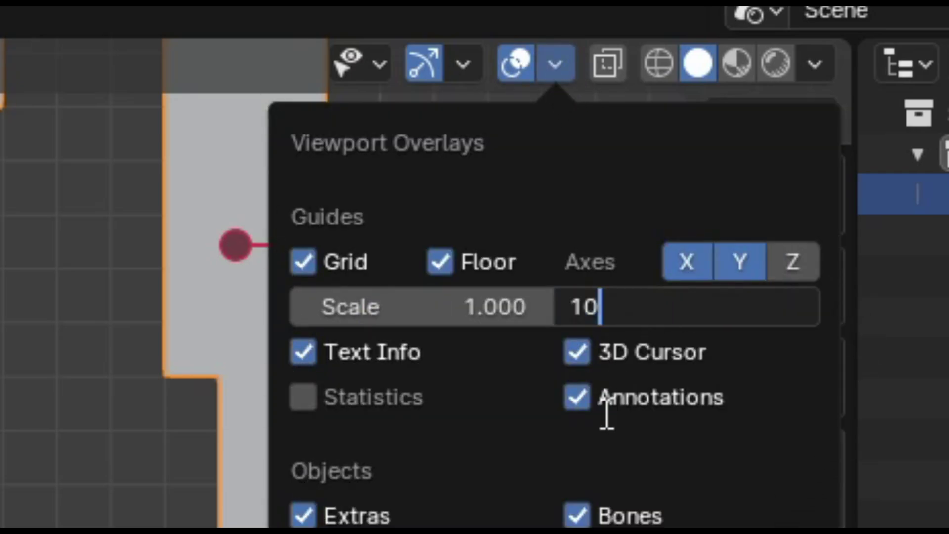
{"action": "double_click", "coordinate": [587, 319]}
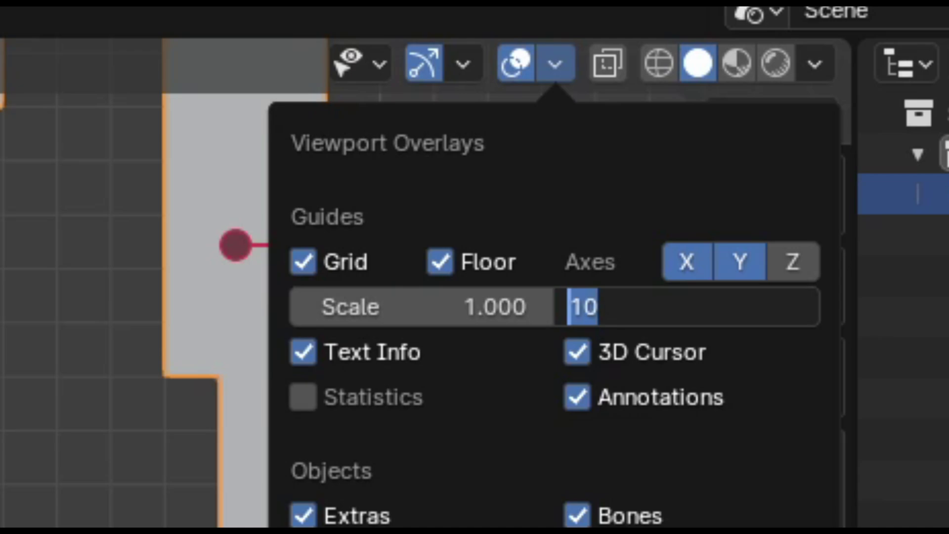
{"action": "type", "text": "16"}
{"action": "key", "text": "Return"}
{"action": "left_click", "coordinate": [617, 316]}
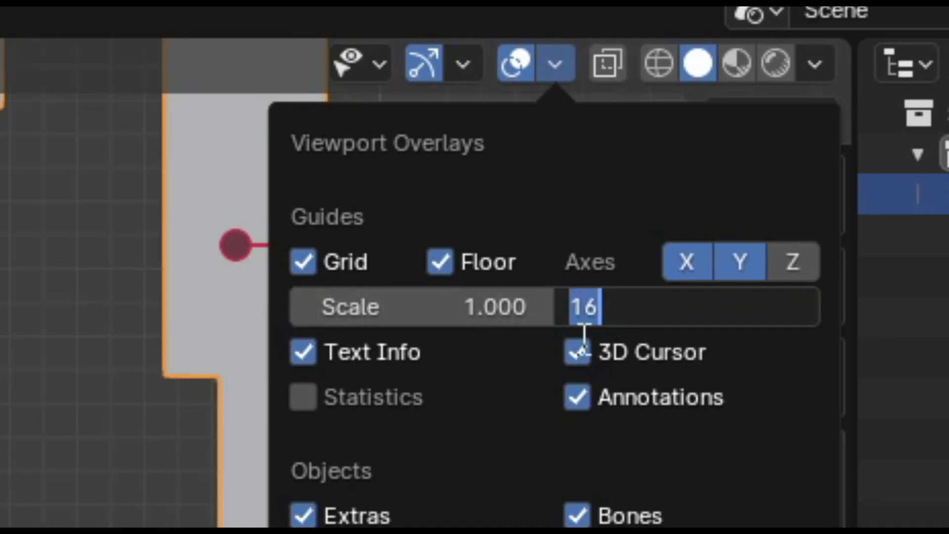
{"action": "type", "text": "25"}
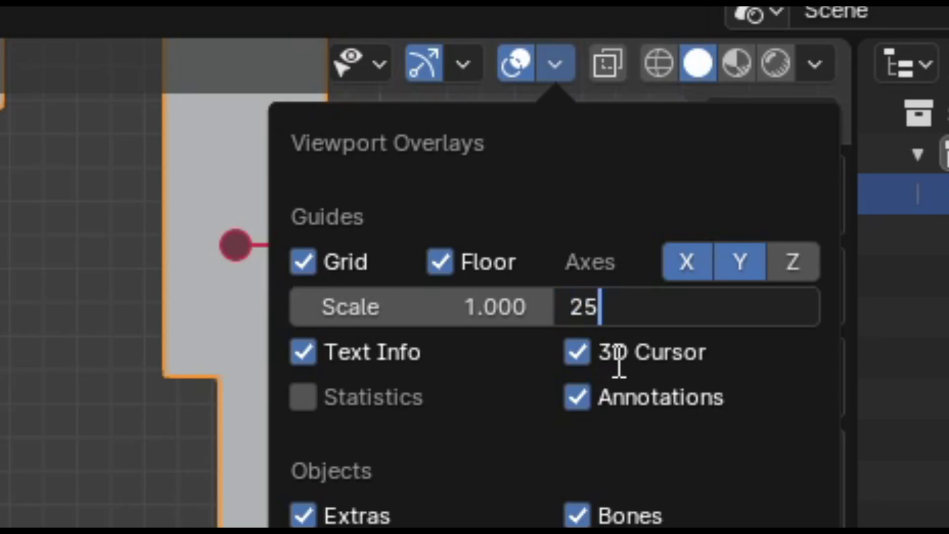
{"action": "key", "text": "Return"}
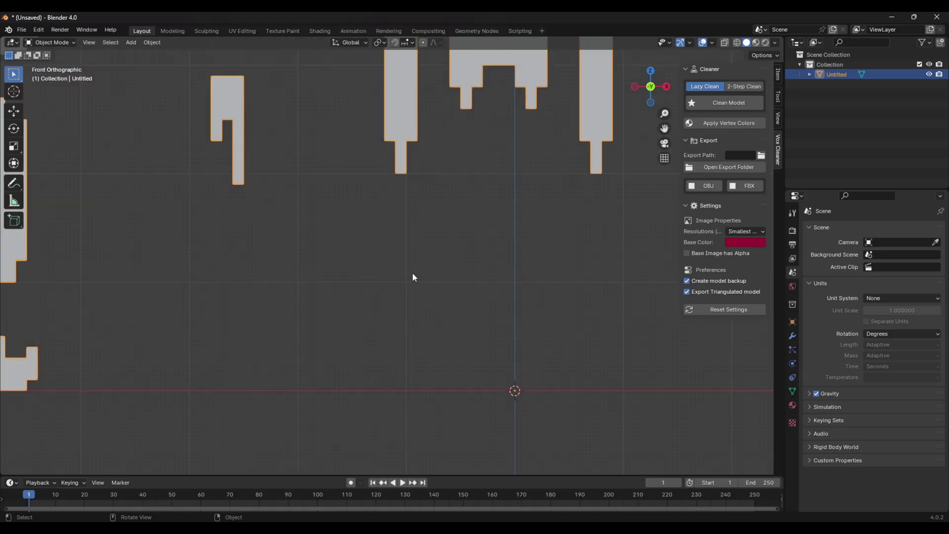
Step: Compare the size of the model's voxels with the grid cells in front view, near the world origin and on the body parts
{"action": "scroll", "coordinate": [421, 275], "scroll_direction": "up", "scroll_amount": 1}
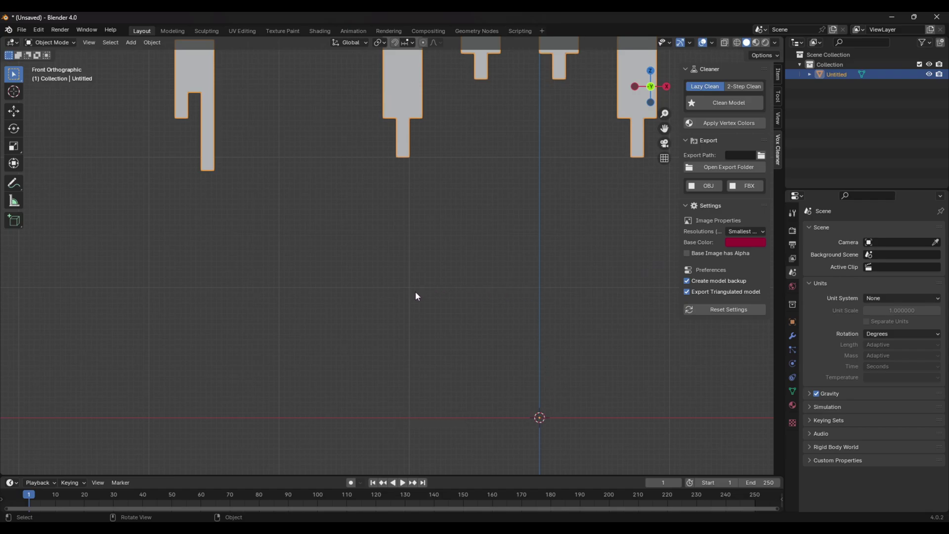
{"action": "scroll", "coordinate": [408, 420], "scroll_direction": "down", "scroll_amount": 4}
{"action": "middle_click_drag", "start_coordinate": [406, 230], "coordinate": [414, 345], "text": "shift"}
{"action": "scroll", "coordinate": [413, 345], "scroll_direction": "up", "scroll_amount": 3}
{"action": "scroll", "coordinate": [456, 370], "scroll_direction": "down", "scroll_amount": 5}
{"action": "middle_click_drag", "start_coordinate": [455, 371], "coordinate": [446, 316], "text": "shift"}
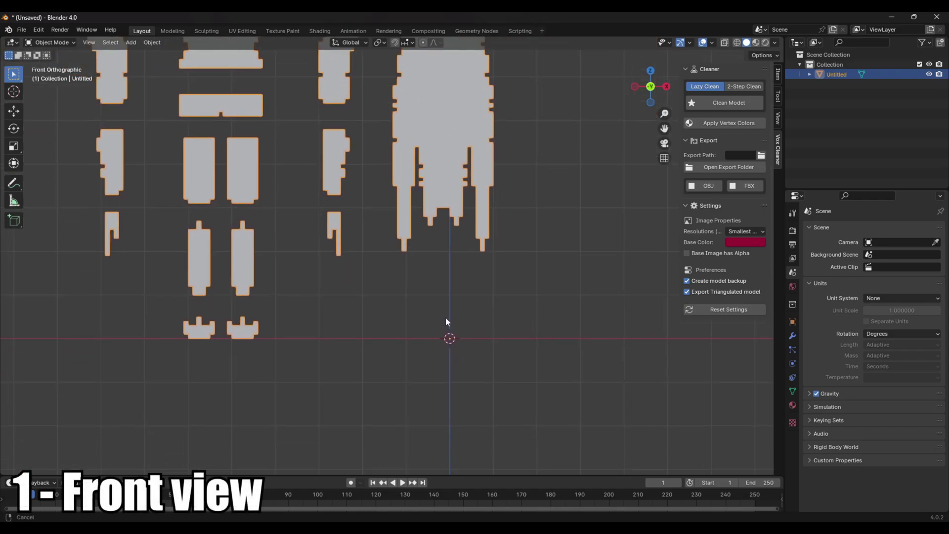
{"action": "scroll", "coordinate": [450, 330], "scroll_direction": "up", "scroll_amount": 4}
{"action": "scroll", "coordinate": [450, 335], "scroll_direction": "down", "scroll_amount": 4}
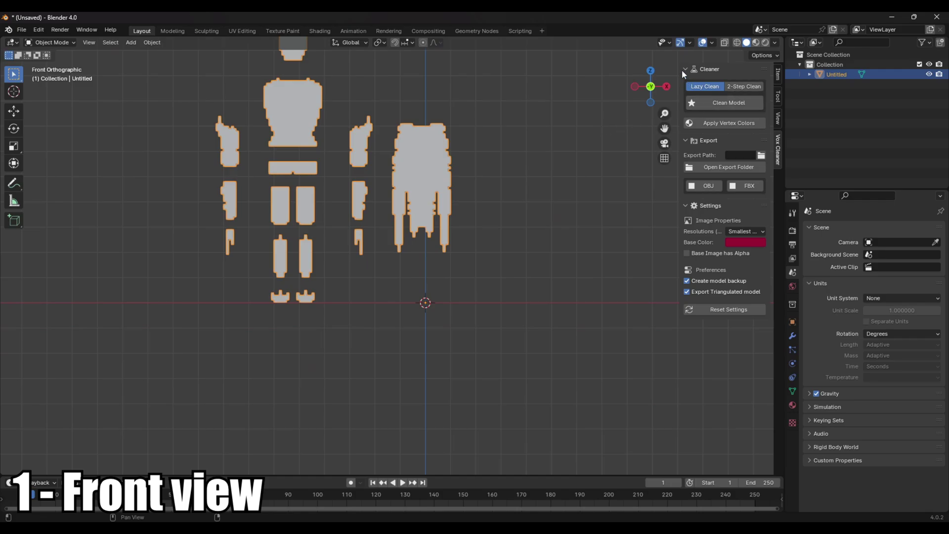
Step: Scale the whole model down uniformly about its origin until each voxel matches one grid subdivision
{"action": "scroll", "coordinate": [440, 254], "scroll_direction": "up", "scroll_amount": 6}
{"action": "key", "text": "s"}
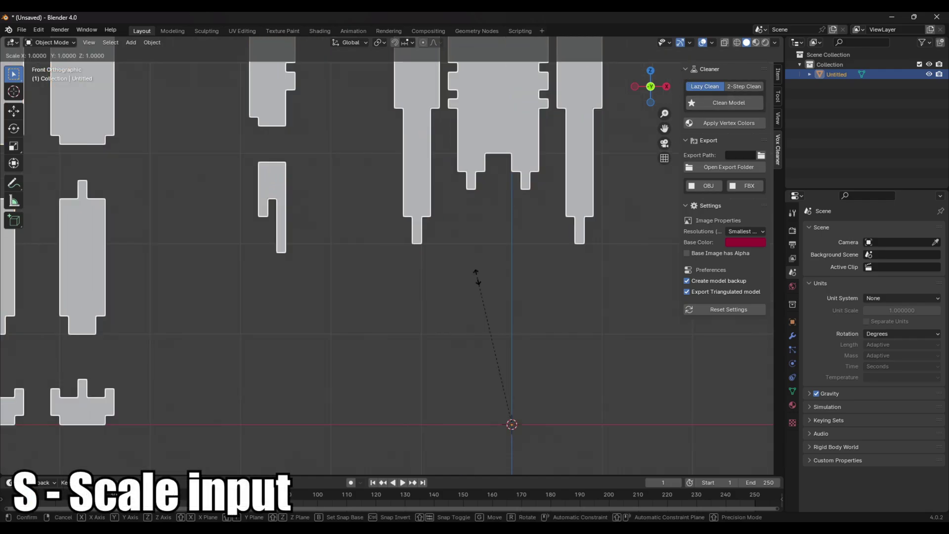
{"action": "mouse_move", "coordinate": [486, 353]}
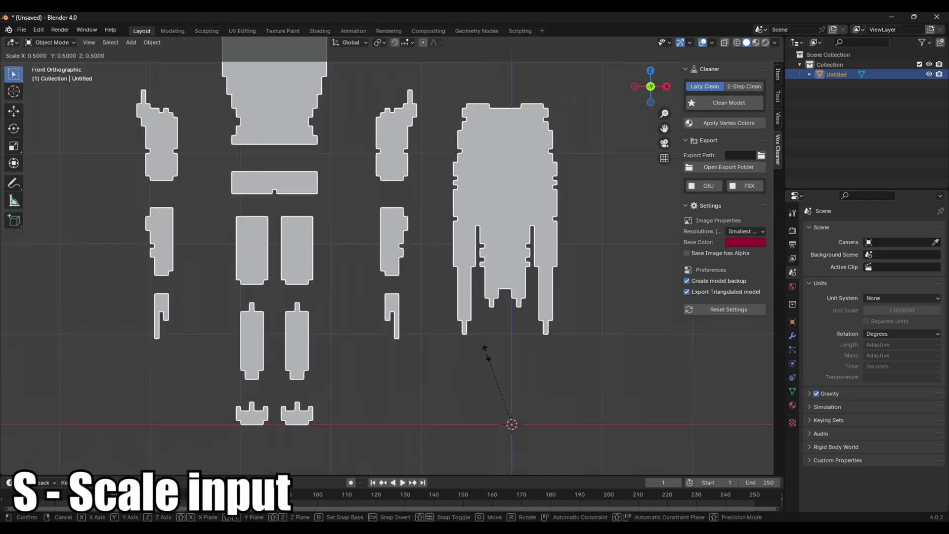
{"action": "scroll", "coordinate": [494, 327], "scroll_direction": "up", "scroll_amount": 2}
{"action": "left_click", "coordinate": [505, 300]}
Step: Examine the edges of the scaled body parts up close for alignment with the grid lines
{"action": "scroll", "coordinate": [328, 331], "scroll_direction": "up", "scroll_amount": 4}
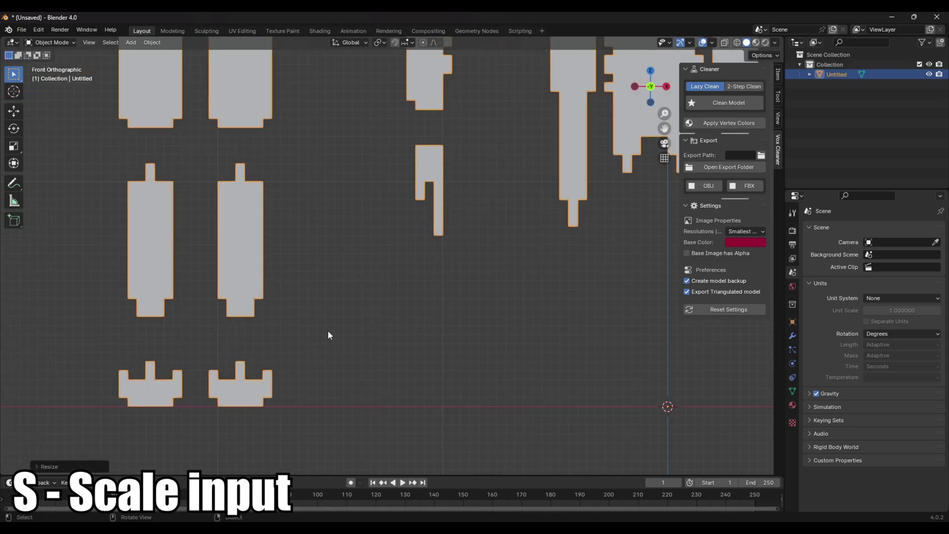
{"action": "scroll", "coordinate": [387, 271], "scroll_direction": "up", "scroll_amount": 2}
{"action": "middle_click_drag", "start_coordinate": [434, 97], "coordinate": [439, 296], "text": "shift"}
{"action": "scroll", "coordinate": [438, 272], "scroll_direction": "down", "scroll_amount": 4}
{"action": "middle_click_drag", "start_coordinate": [481, 64], "coordinate": [451, 253], "text": "shift"}
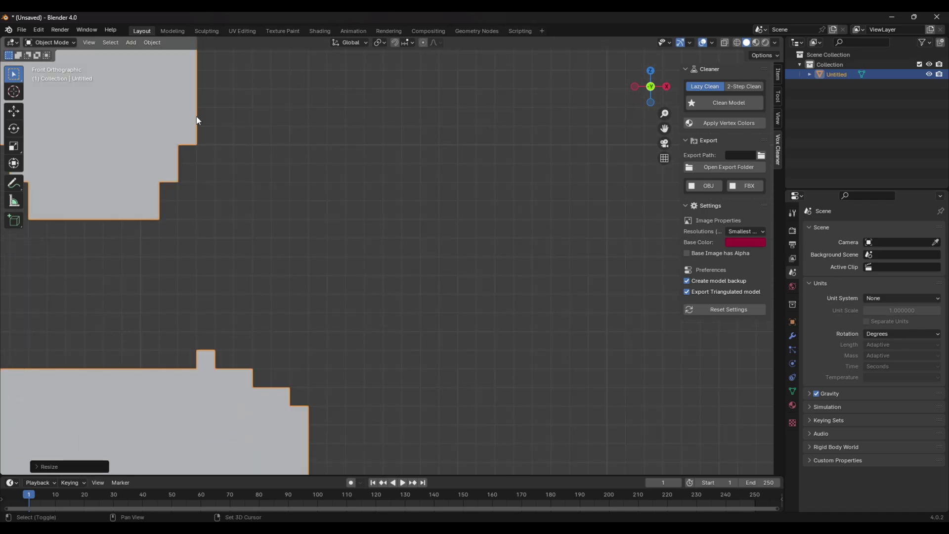
{"action": "middle_click_drag", "start_coordinate": [197, 119], "coordinate": [246, 329], "text": "shift"}
{"action": "scroll", "coordinate": [237, 193], "scroll_direction": "down", "scroll_amount": 6}
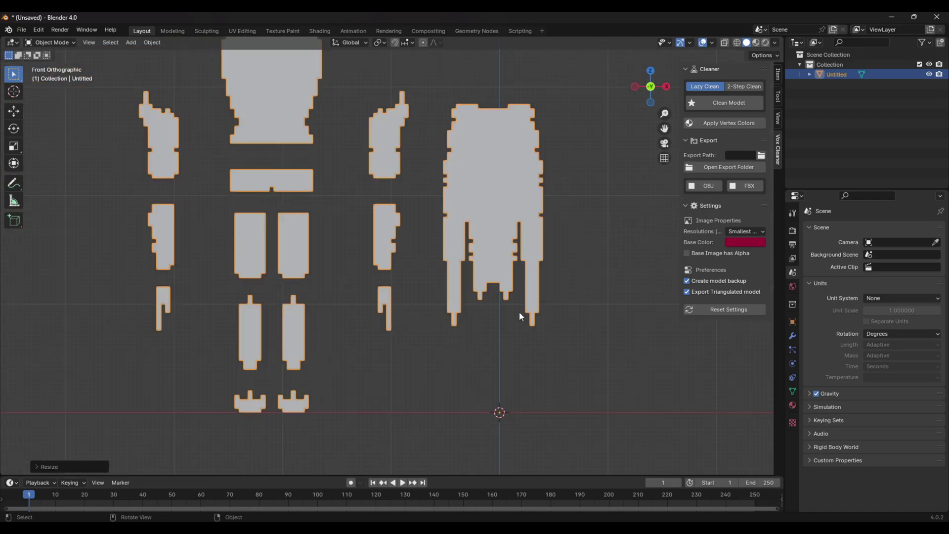
{"action": "scroll", "coordinate": [482, 227], "scroll_direction": "down", "scroll_amount": 1}
Step: Select the entire mesh in Edit Mode and move it about 2 units along X so the feet straddle the world origin
{"action": "key", "text": "Tab"}
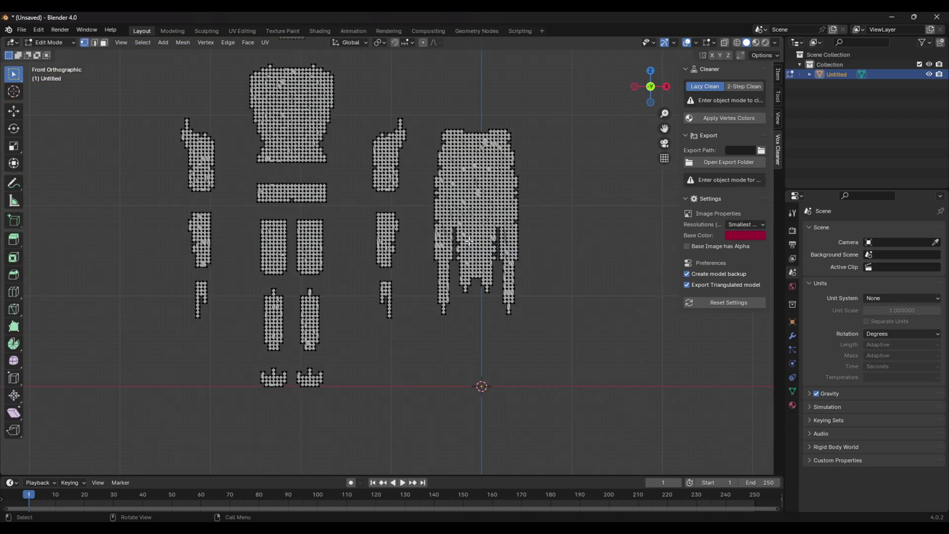
{"action": "key", "text": "a"}
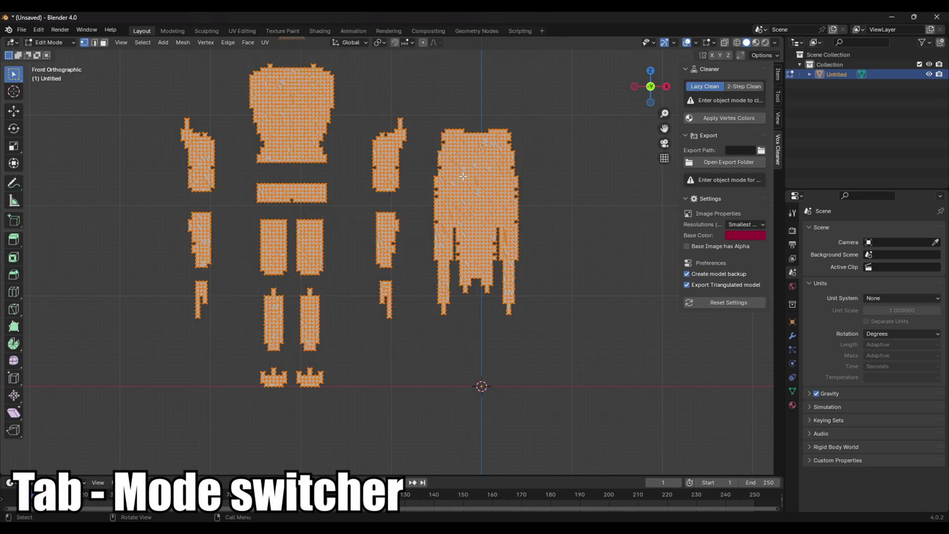
{"action": "scroll", "coordinate": [463, 176], "scroll_direction": "up", "scroll_amount": 3}
{"action": "scroll", "coordinate": [445, 183], "scroll_direction": "down", "scroll_amount": 5, "text": "shift"}
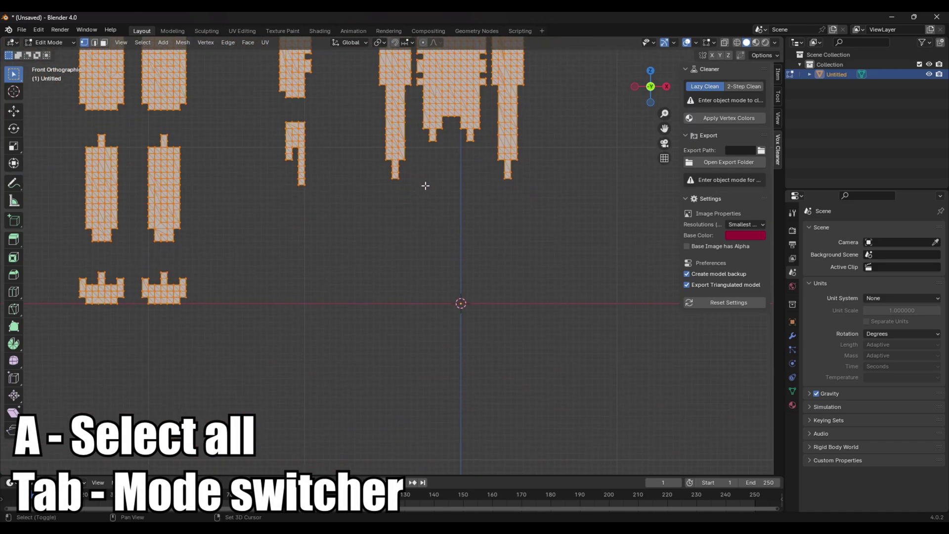
{"action": "key", "text": "g"}
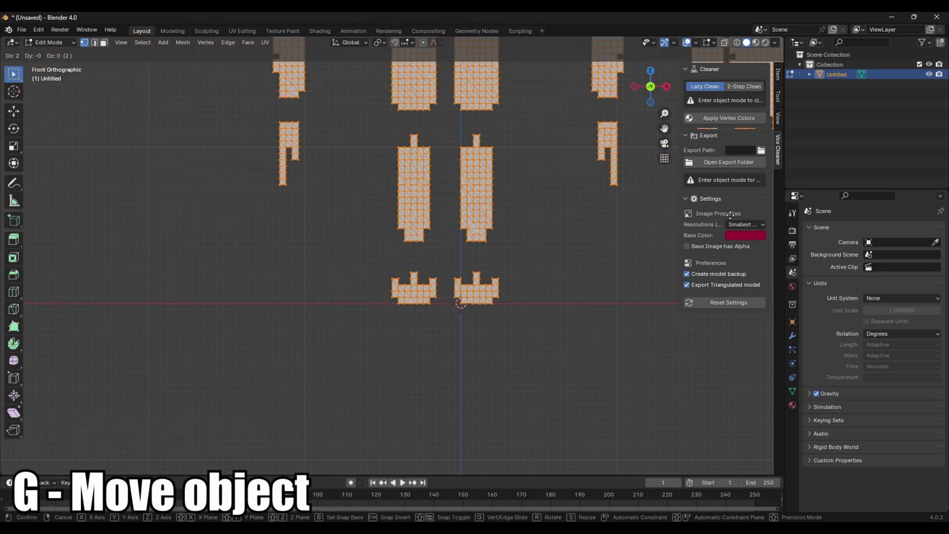
{"action": "left_click", "coordinate": [746, 218]}
Step: Open the viewport grid overlay's subdivisions value for editing and check how the feet align around the origin
{"action": "scroll", "coordinate": [504, 211], "scroll_direction": "up", "scroll_amount": 6}
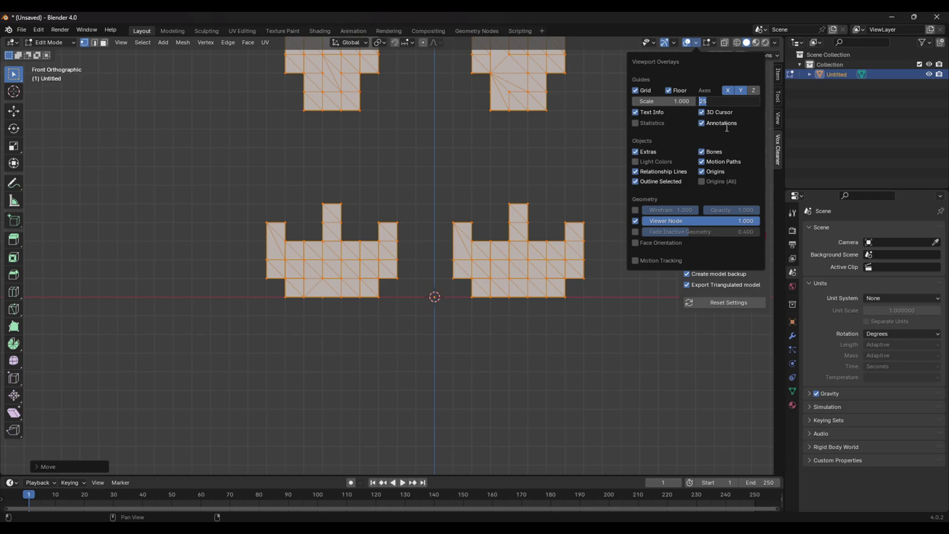
{"action": "key", "text": "Return"}
{"action": "scroll", "coordinate": [475, 248], "scroll_direction": "up", "scroll_amount": 4}
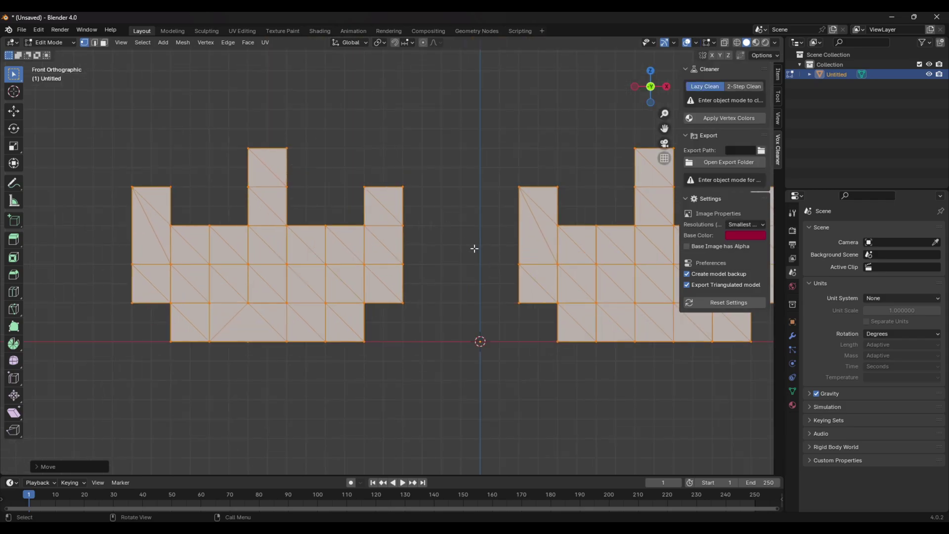
Step: Move the entire mesh half a voxel along X so both feet sit symmetrically about the world origin
{"action": "key", "text": "g"}
{"action": "left_click", "coordinate": [501, 263]}
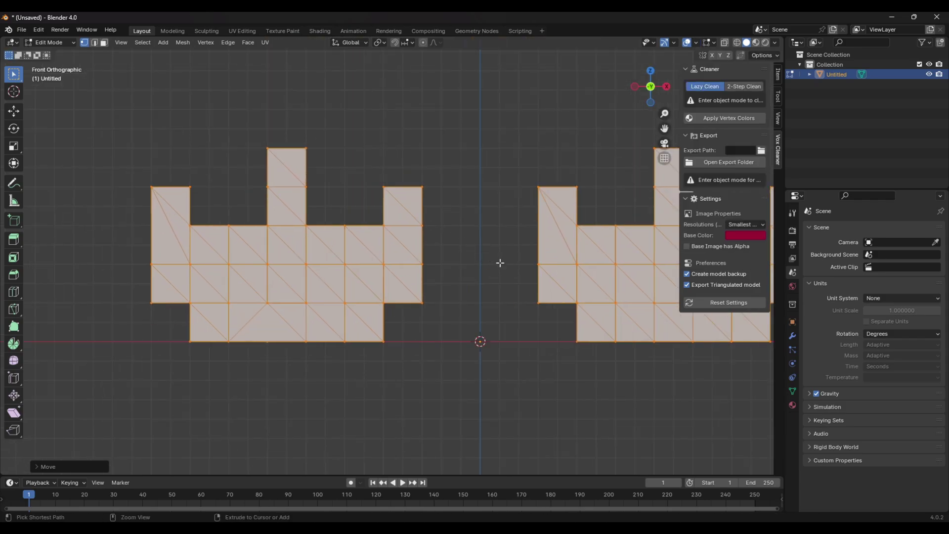
{"action": "scroll", "coordinate": [533, 250], "scroll_direction": "down", "scroll_amount": 5}
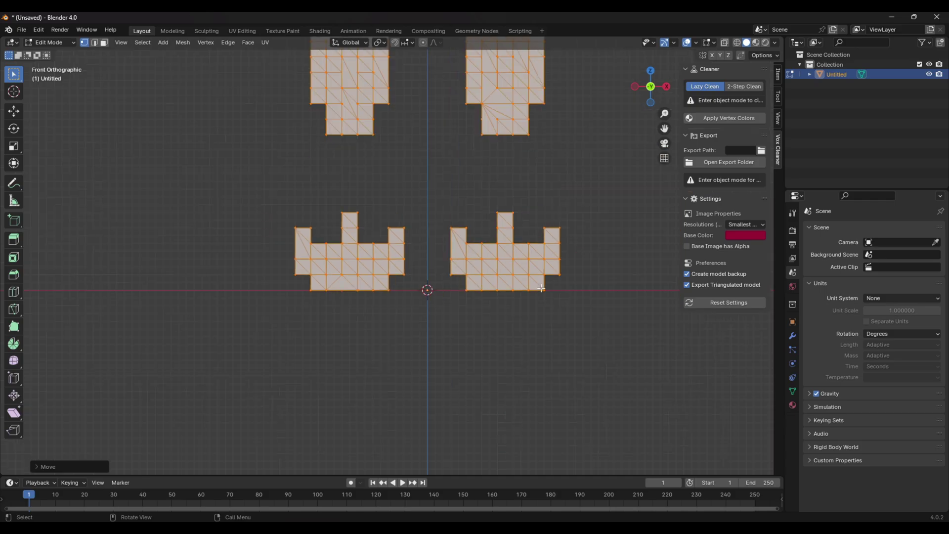
{"action": "scroll", "coordinate": [436, 194], "scroll_direction": "up", "scroll_amount": 3}
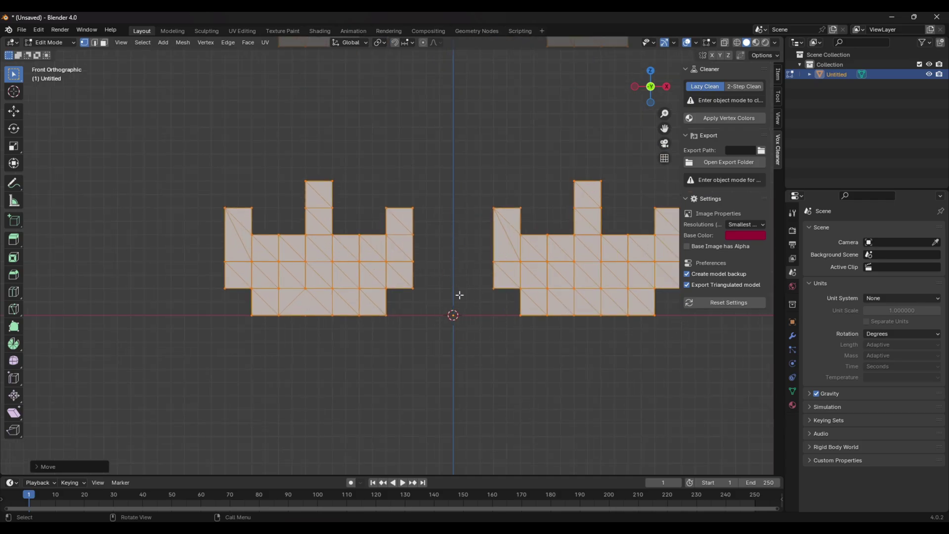
{"action": "scroll", "coordinate": [517, 311], "scroll_direction": "down", "scroll_amount": 1}
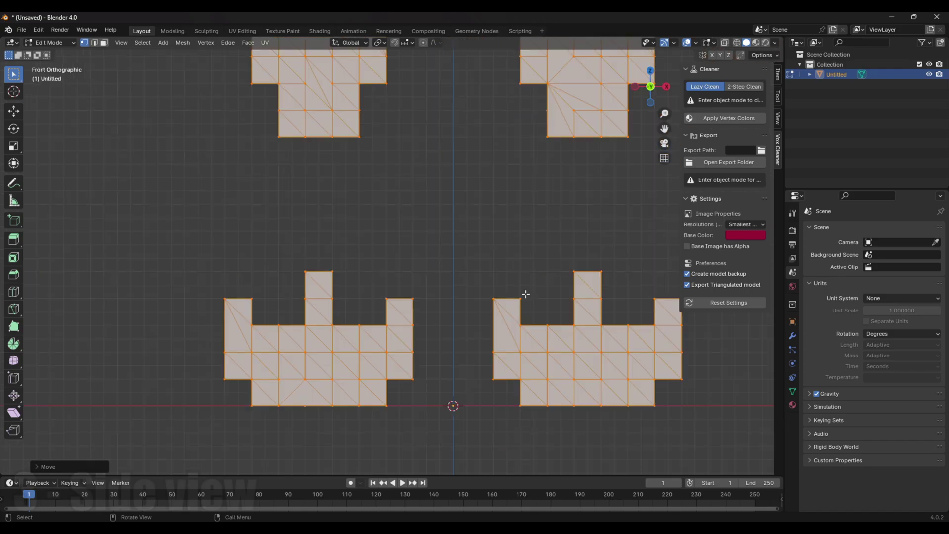
Step: Examine the feet from the side and in perspective to judge their position relative to the world origin
{"action": "key", "text": "KP_3"}
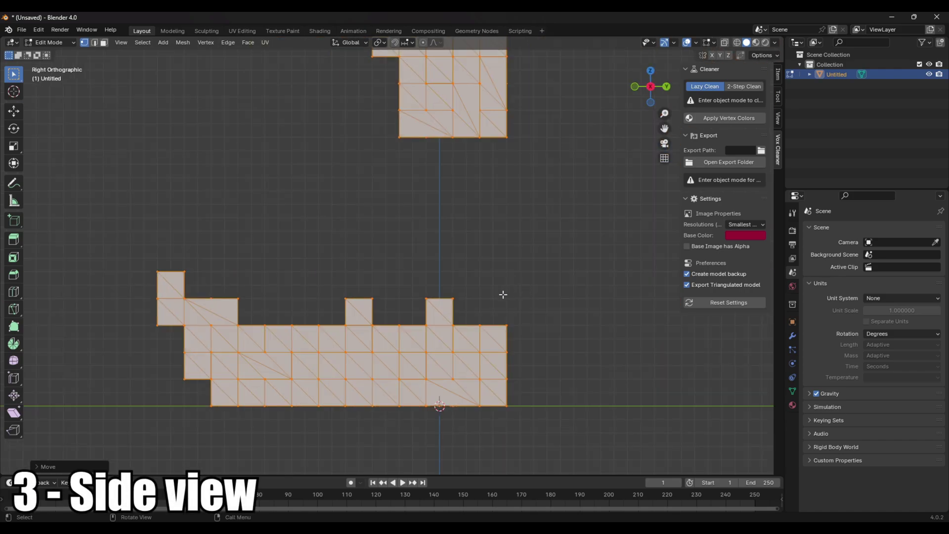
{"action": "middle_click_drag", "start_coordinate": [470, 306], "coordinate": [464, 298]}
{"action": "scroll", "coordinate": [464, 298], "scroll_direction": "down", "scroll_amount": 7}
{"action": "scroll", "coordinate": [387, 285], "scroll_direction": "up", "scroll_amount": 5}
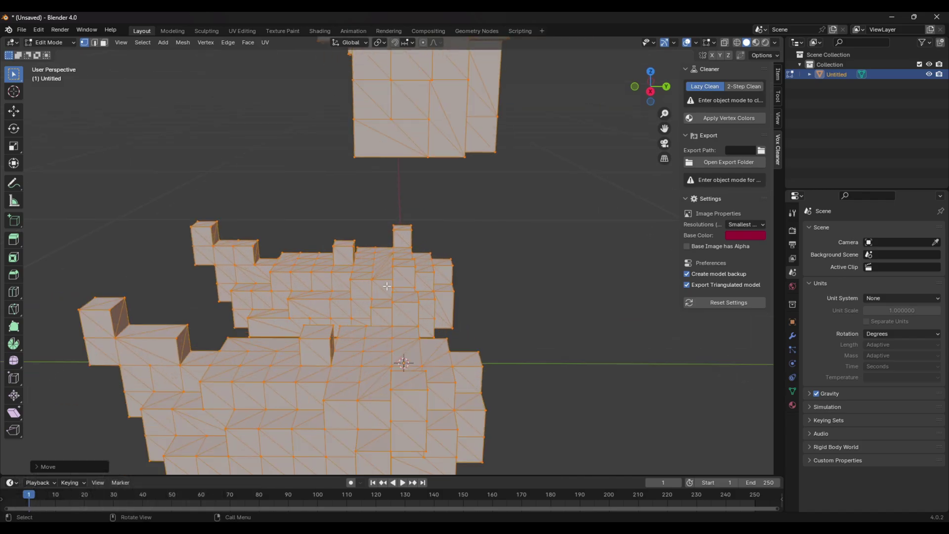
{"action": "middle_click_drag", "start_coordinate": [392, 378], "coordinate": [387, 404]}
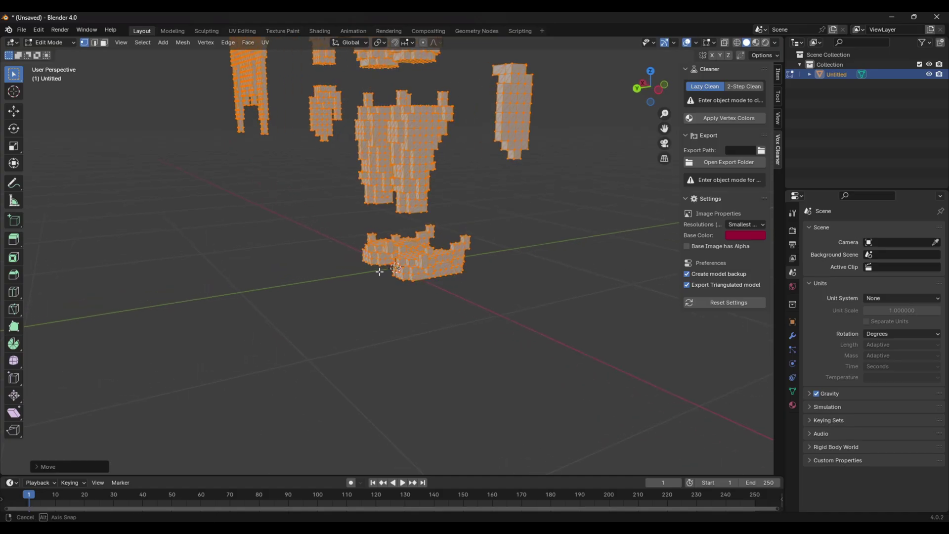
{"action": "middle_click_drag", "start_coordinate": [382, 269], "coordinate": [371, 294]}
Step: Snap the whole selected mesh to the grid with Selection to Grid, working in front orthographic view
{"action": "key", "text": "KP_1"}
{"action": "middle_click_drag", "start_coordinate": [438, 363], "coordinate": [454, 250], "text": "shift"}
{"action": "scroll", "coordinate": [453, 250], "scroll_direction": "down", "scroll_amount": 4}
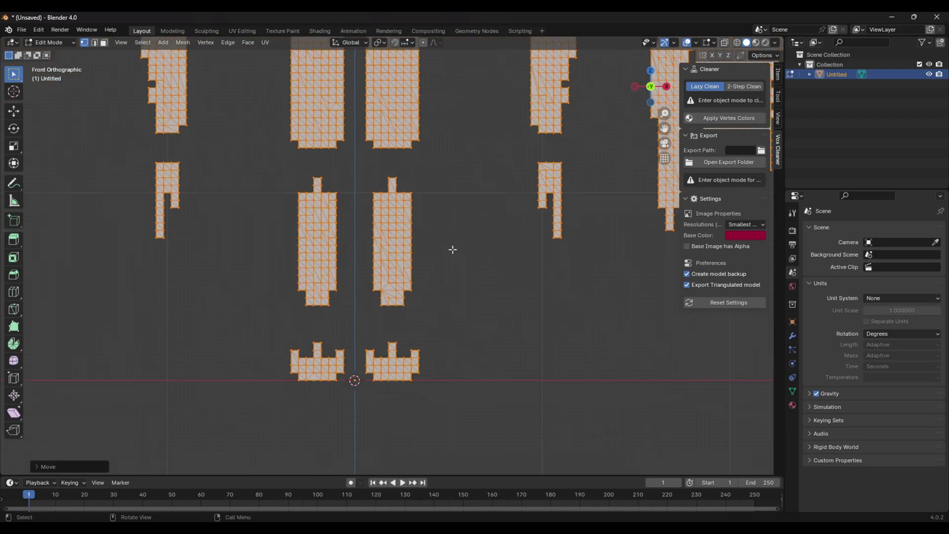
{"action": "scroll", "coordinate": [452, 250], "scroll_direction": "up", "scroll_amount": 1}
{"action": "scroll", "coordinate": [483, 299], "scroll_direction": "up", "scroll_amount": 7}
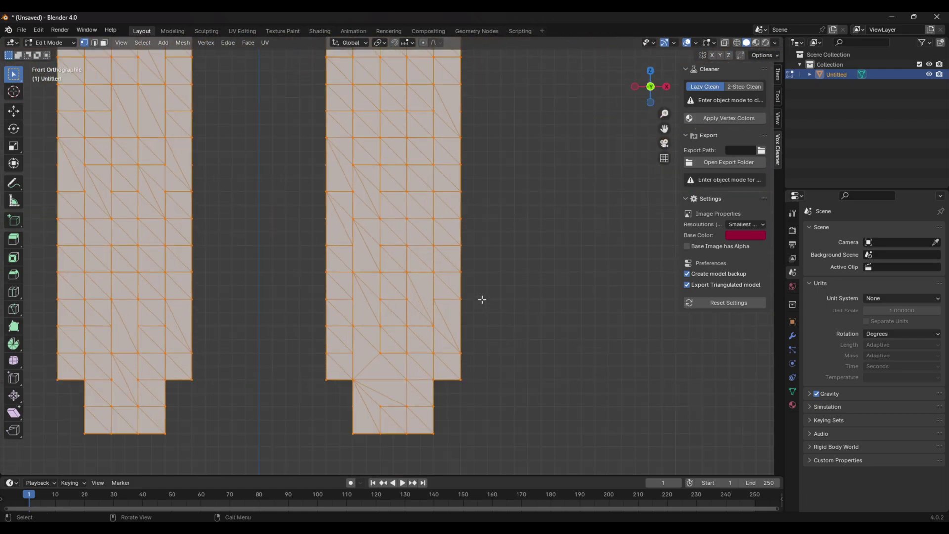
{"action": "scroll", "coordinate": [483, 299], "scroll_direction": "down", "scroll_amount": 1}
{"action": "key", "text": "shift+s"}
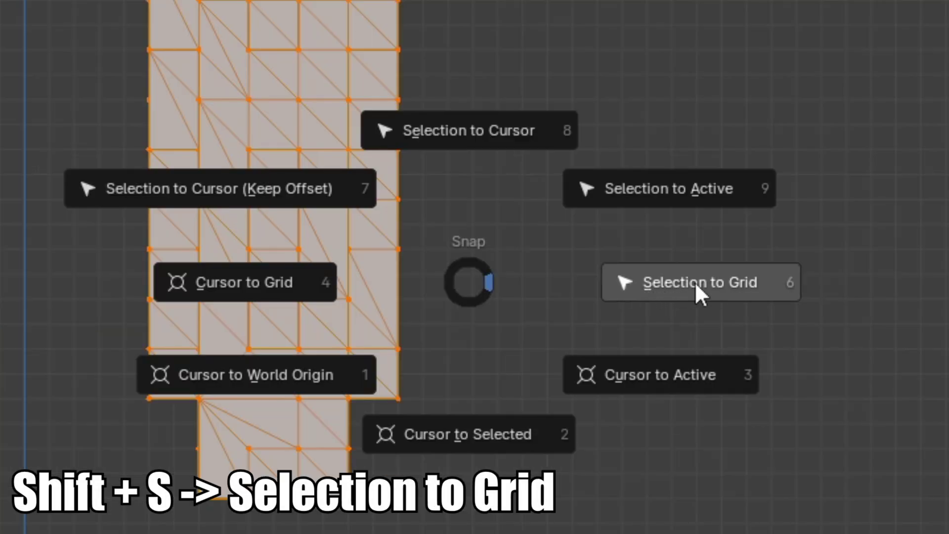
{"action": "left_click", "coordinate": [692, 285]}
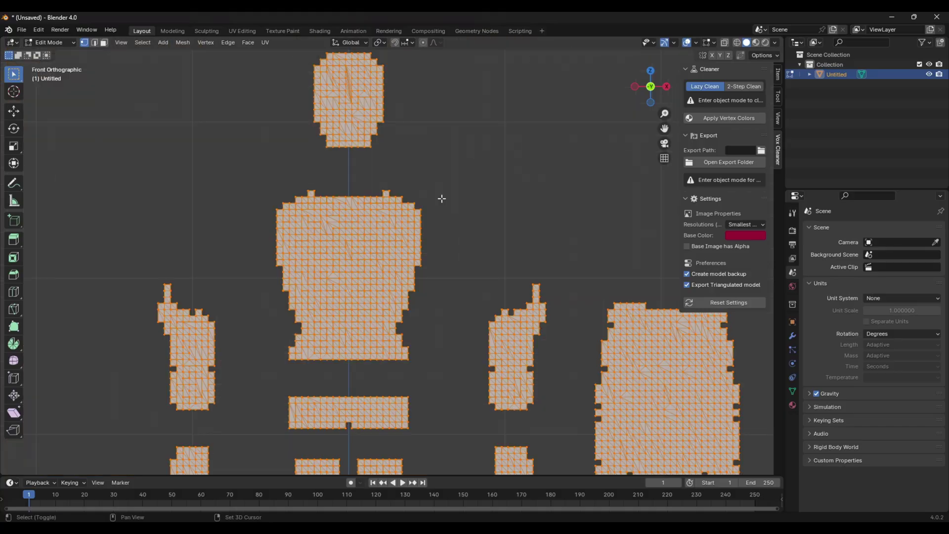
Step: Inspect the head, torso and limbs in front view for voxel alignment with the grid
{"action": "middle_click_drag", "start_coordinate": [440, 197], "coordinate": [455, 281], "text": "shift"}
{"action": "scroll", "coordinate": [417, 244], "scroll_direction": "up", "scroll_amount": 5}
{"action": "scroll", "coordinate": [418, 244], "scroll_direction": "down", "scroll_amount": 3}
{"action": "scroll", "coordinate": [437, 248], "scroll_direction": "down", "scroll_amount": 4}
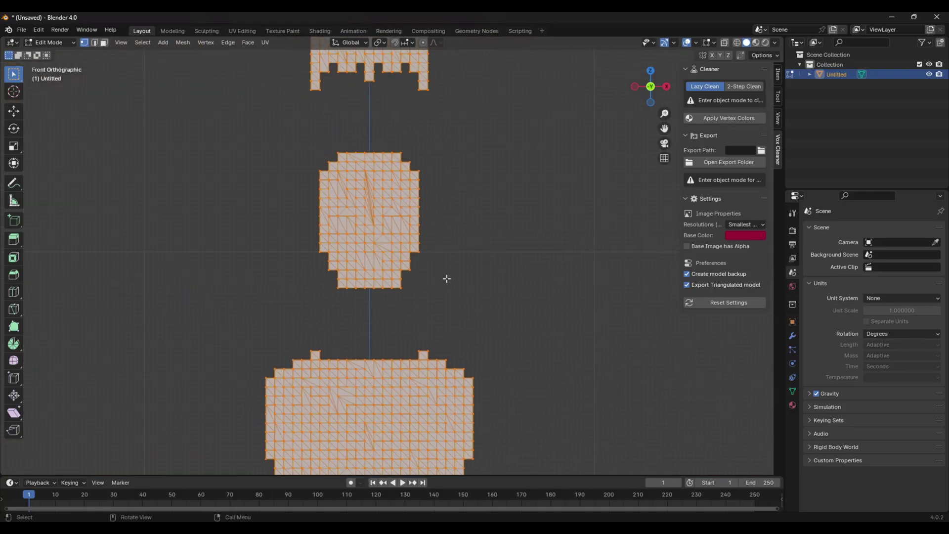
{"action": "scroll", "coordinate": [450, 218], "scroll_direction": "up", "scroll_amount": 5}
{"action": "scroll", "coordinate": [443, 252], "scroll_direction": "down", "scroll_amount": 2}
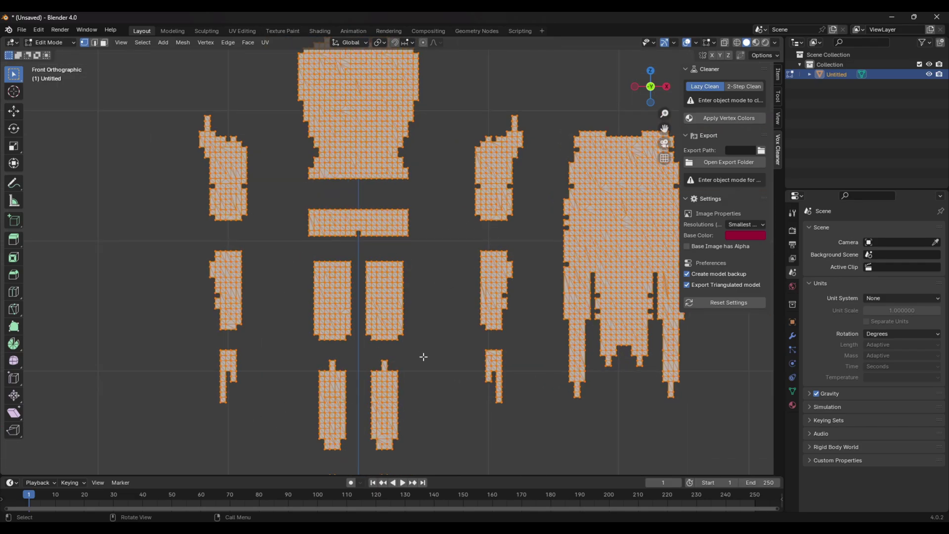
{"action": "scroll", "coordinate": [423, 357], "scroll_direction": "up", "scroll_amount": 6}
Step: Try moving single vertices on the top edge of a thigh to test how they are connected
{"action": "middle_click_drag", "start_coordinate": [423, 357], "coordinate": [364, 324]}
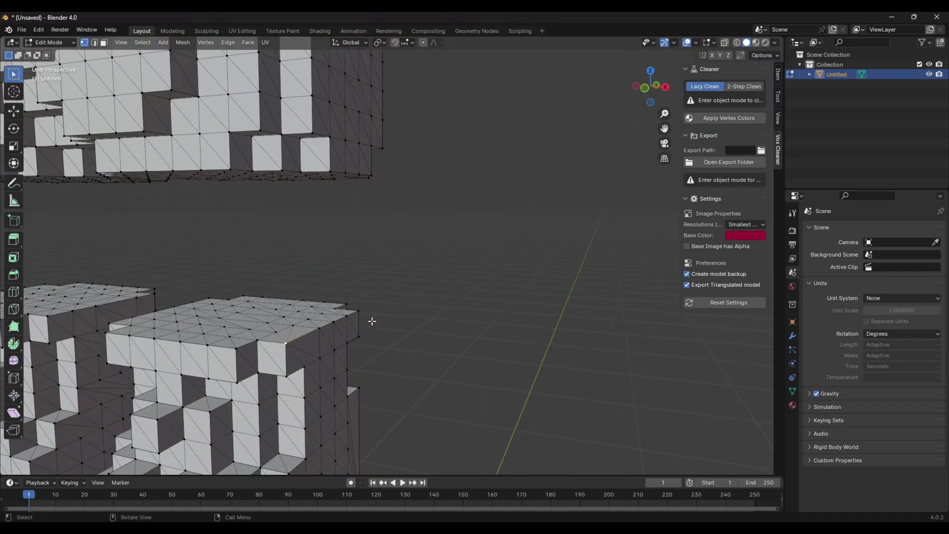
{"action": "key", "text": "g"}
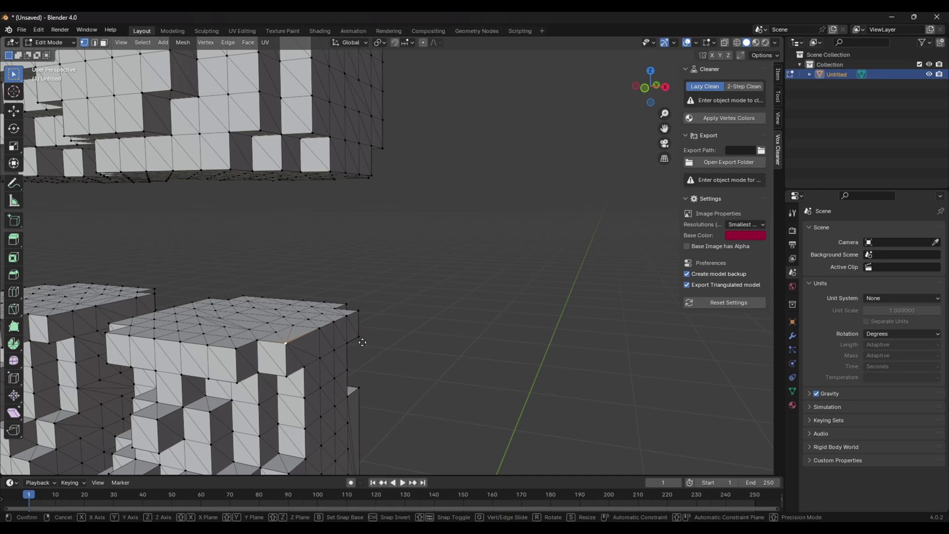
{"action": "left_click", "coordinate": [363, 317]}
{"action": "middle_click_drag", "start_coordinate": [363, 317], "coordinate": [379, 325]}
{"action": "left_click", "coordinate": [374, 381]}
{"action": "key", "text": "g"}
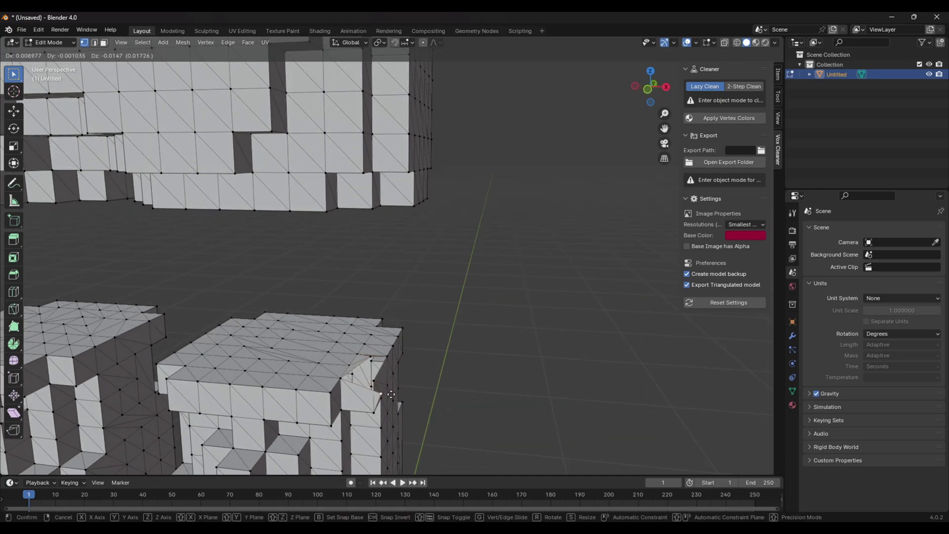
{"action": "left_click", "coordinate": [391, 395]}
{"action": "scroll", "coordinate": [380, 396], "scroll_direction": "down", "scroll_amount": 4}
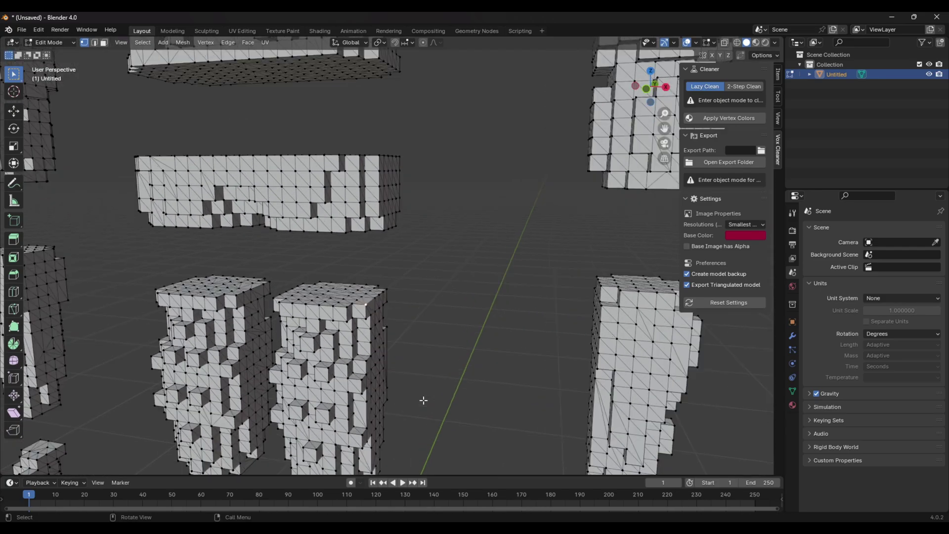
{"action": "scroll", "coordinate": [424, 398], "scroll_direction": "up", "scroll_amount": 2}
Step: Select the entire mesh again, return to Object Mode and show the model in wireframe shading from the front
{"action": "key", "text": "a"}
{"action": "scroll", "coordinate": [428, 396], "scroll_direction": "down", "scroll_amount": 3}
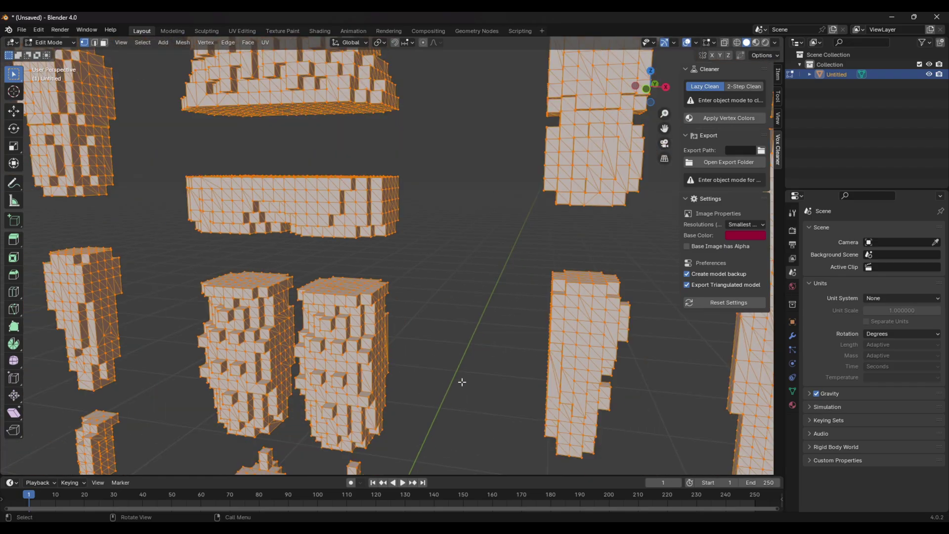
{"action": "key", "text": "z"}
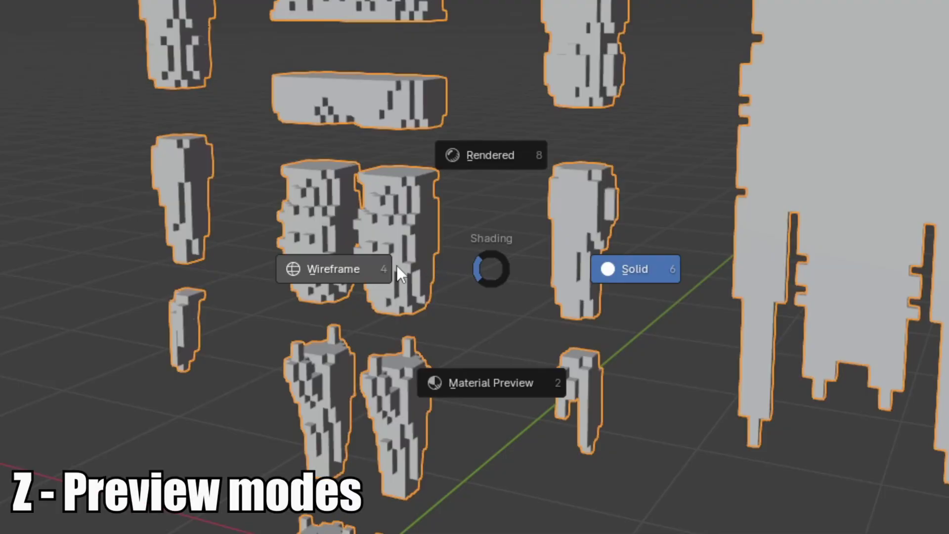
{"action": "left_click", "coordinate": [353, 267]}
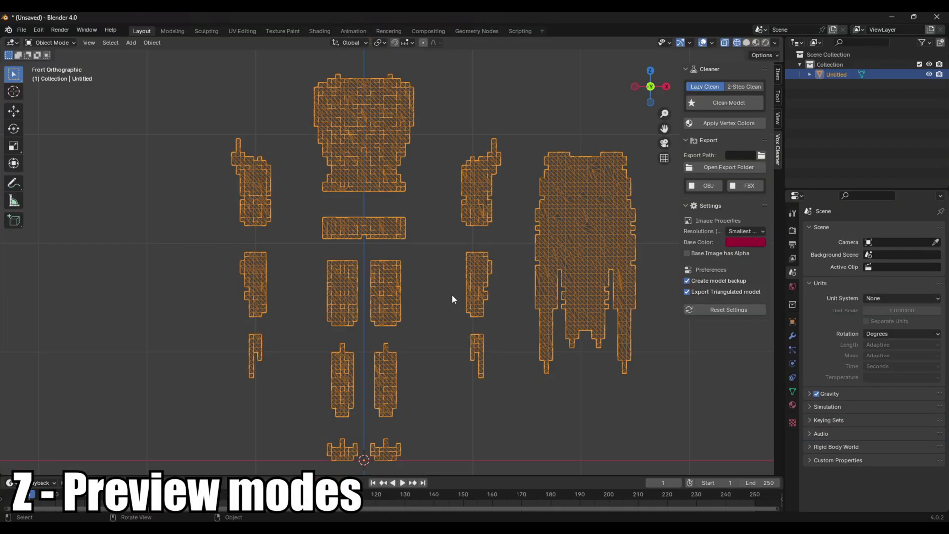
{"action": "scroll", "coordinate": [452, 295], "scroll_direction": "down", "scroll_amount": 3}
{"action": "scroll", "coordinate": [425, 304], "scroll_direction": "up", "scroll_amount": 3}
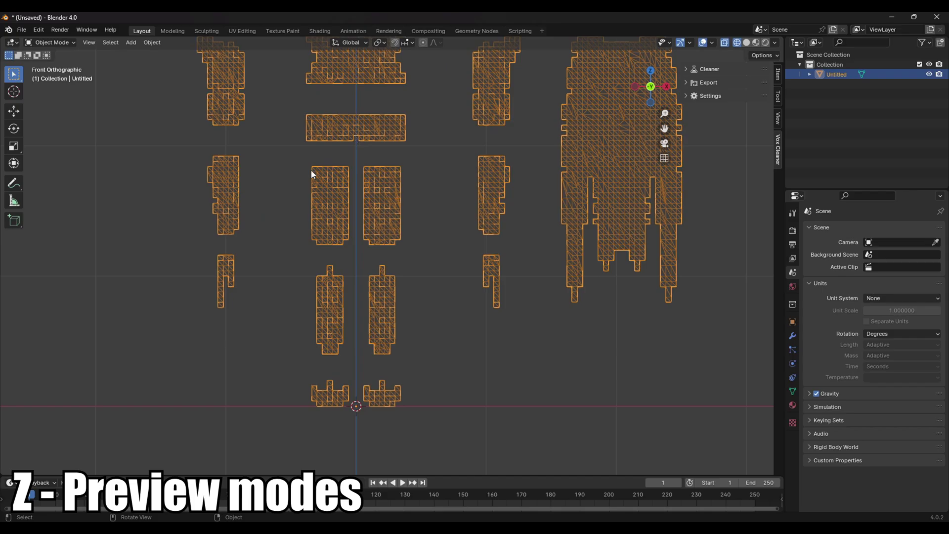
Step: Apply all transforms to the voxel model
{"action": "key", "text": "ctrl+a"}
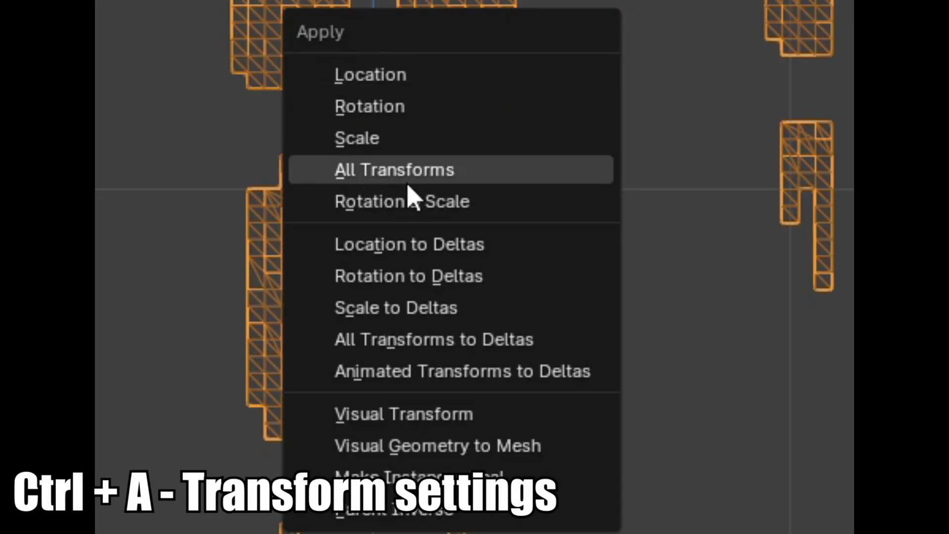
{"action": "left_click", "coordinate": [388, 182]}
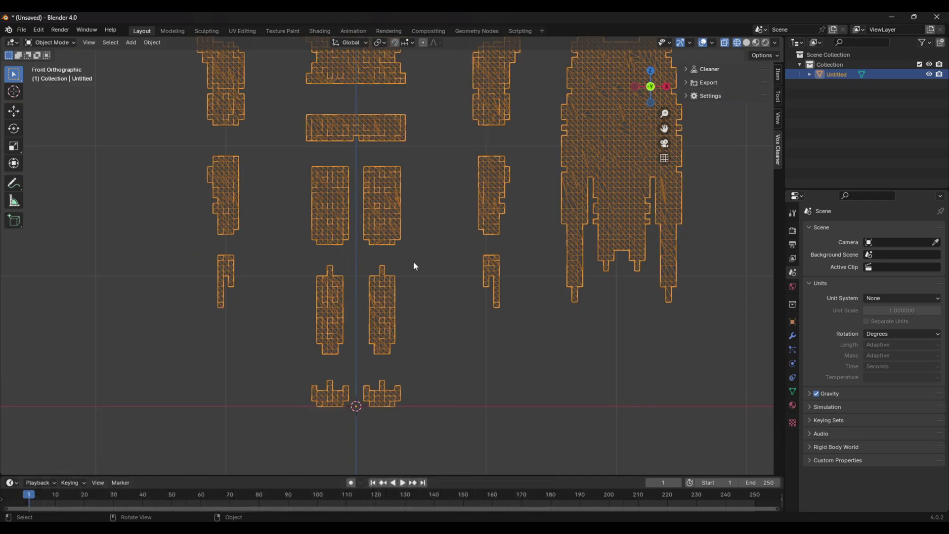
{"action": "scroll", "coordinate": [438, 250], "scroll_direction": "down", "scroll_amount": 1}
{"action": "scroll", "coordinate": [433, 253], "scroll_direction": "down", "scroll_amount": 1}
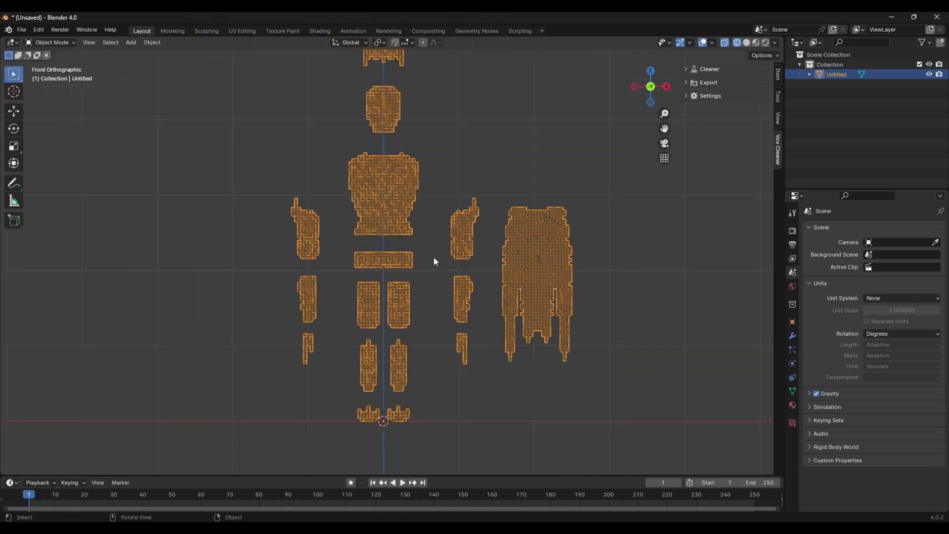
{"action": "scroll", "coordinate": [401, 276], "scroll_direction": "down", "scroll_amount": 2}
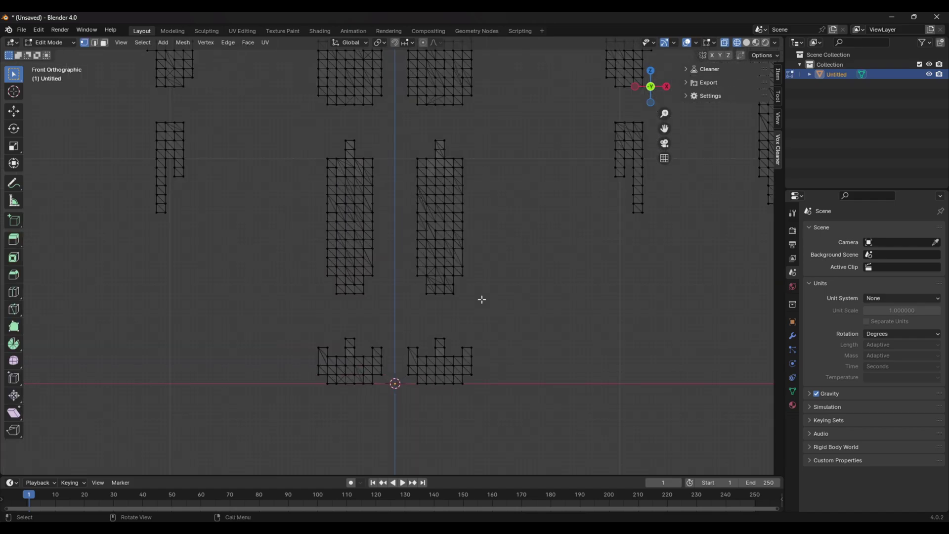
Step: Select the linked geometry of the foot on the +X side in wireframe Edit Mode and separate it into its own object
{"action": "scroll", "coordinate": [479, 309], "scroll_direction": "down", "scroll_amount": 2}
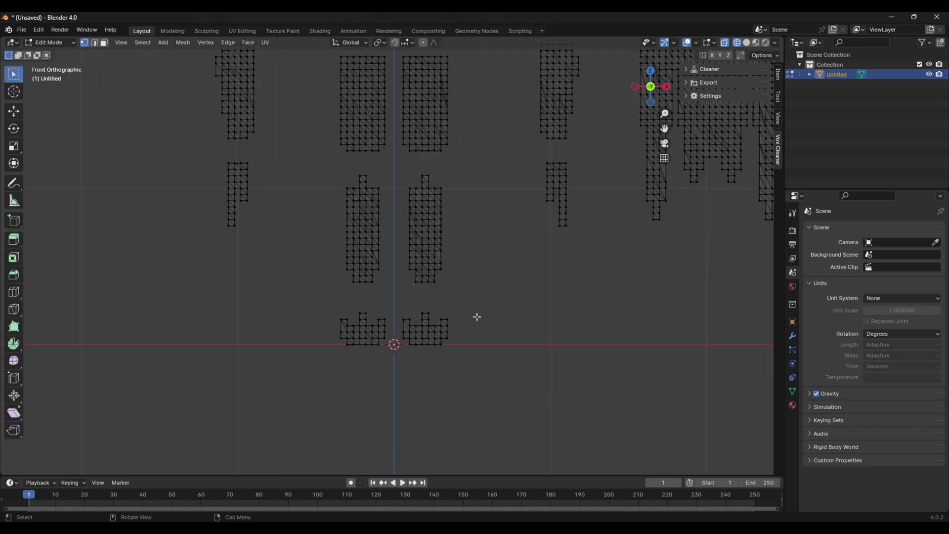
{"action": "scroll", "coordinate": [492, 330], "scroll_direction": "up", "scroll_amount": 2}
{"action": "scroll", "coordinate": [491, 330], "scroll_direction": "down", "scroll_amount": 1}
{"action": "key", "text": "z"}
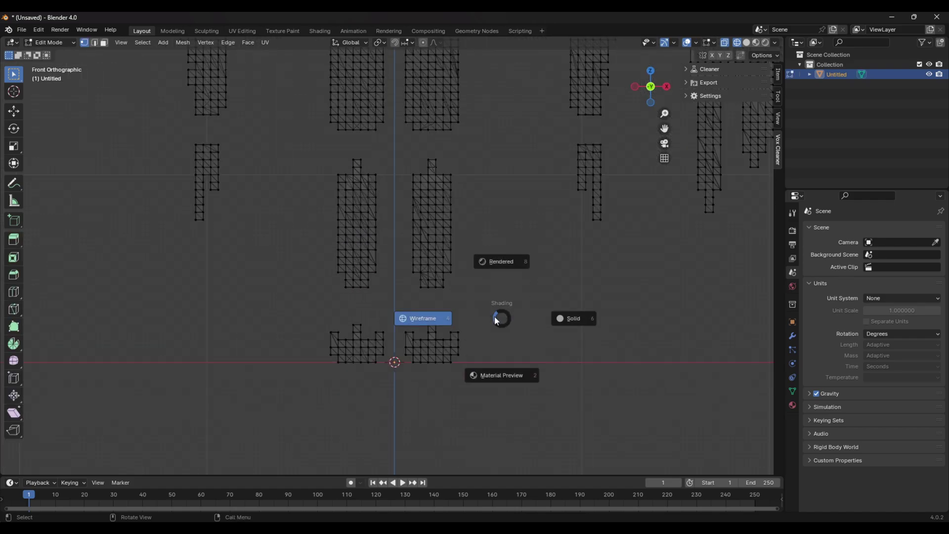
{"action": "left_click", "coordinate": [414, 325]}
{"action": "key", "text": "l"}
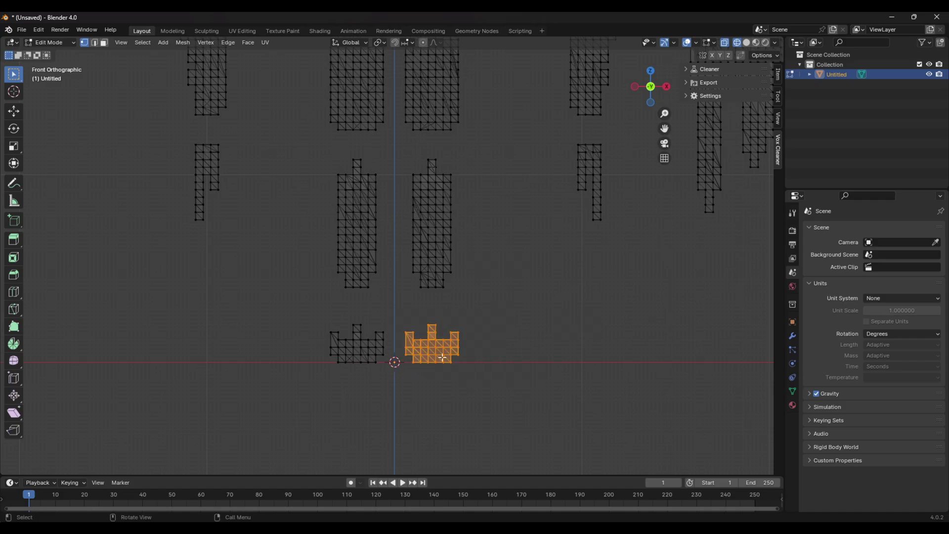
{"action": "key", "text": "p"}
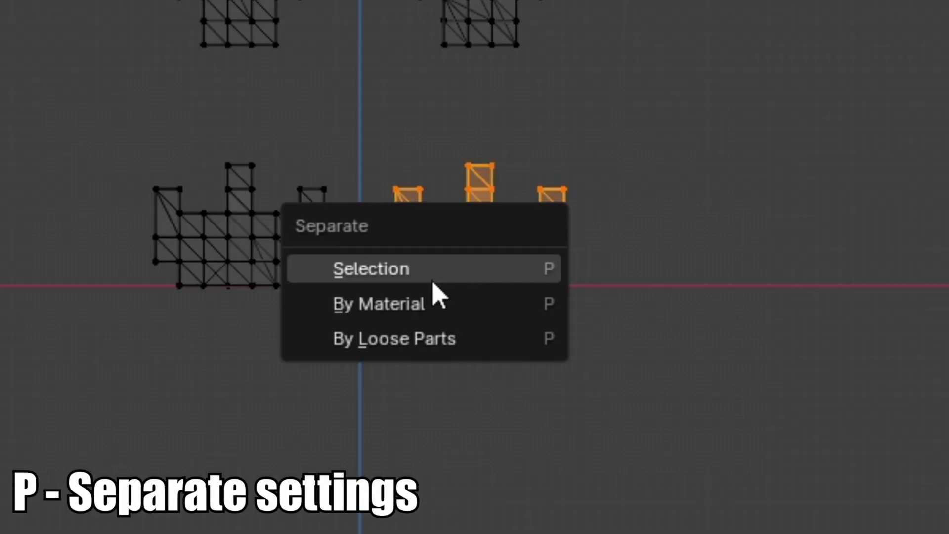
{"action": "left_click", "coordinate": [433, 280]}
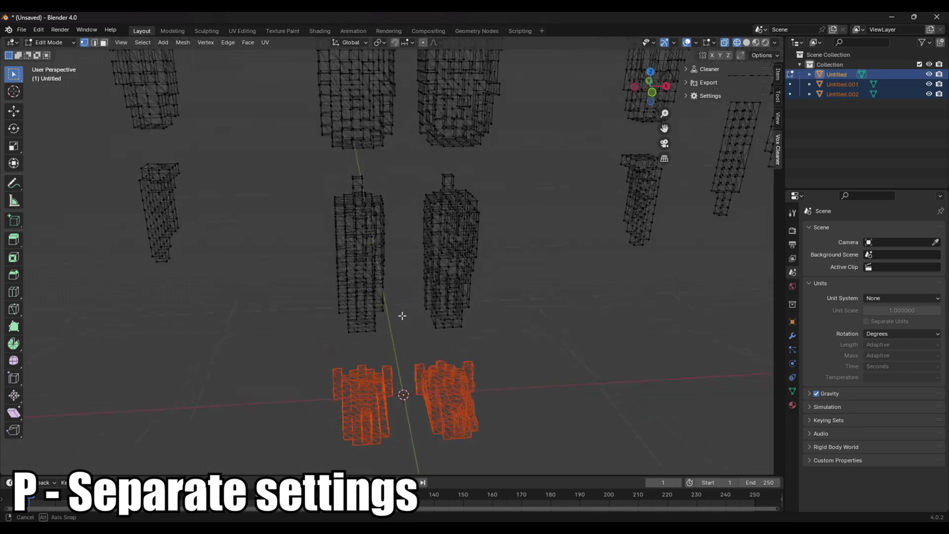
Step: Box-select the shin on the -X side in front view and separate it into its own object
{"action": "middle_click_drag", "start_coordinate": [403, 316], "coordinate": [384, 313]}
{"action": "key", "text": "KP_1"}
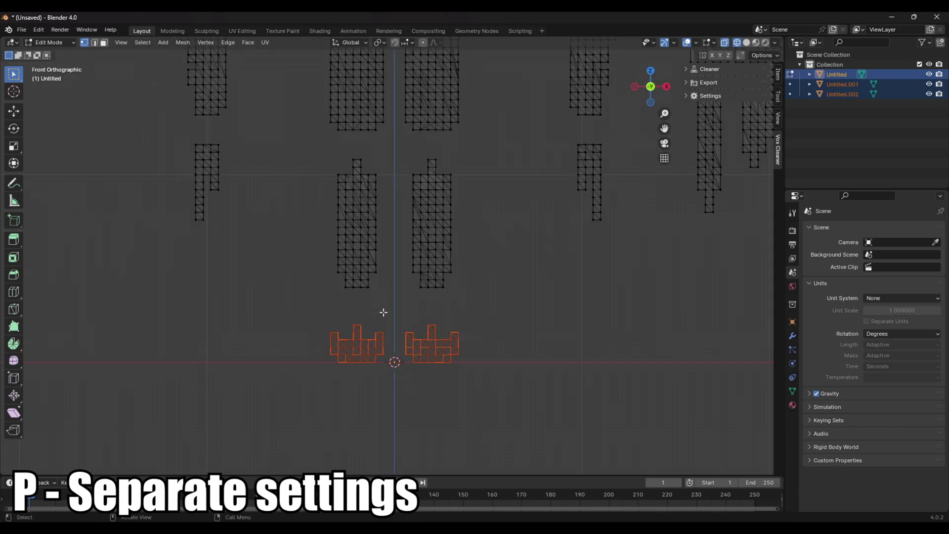
{"action": "scroll", "coordinate": [409, 244], "scroll_direction": "down", "scroll_amount": 1}
{"action": "left_click_drag", "start_coordinate": [327, 286], "coordinate": [366, 369]}
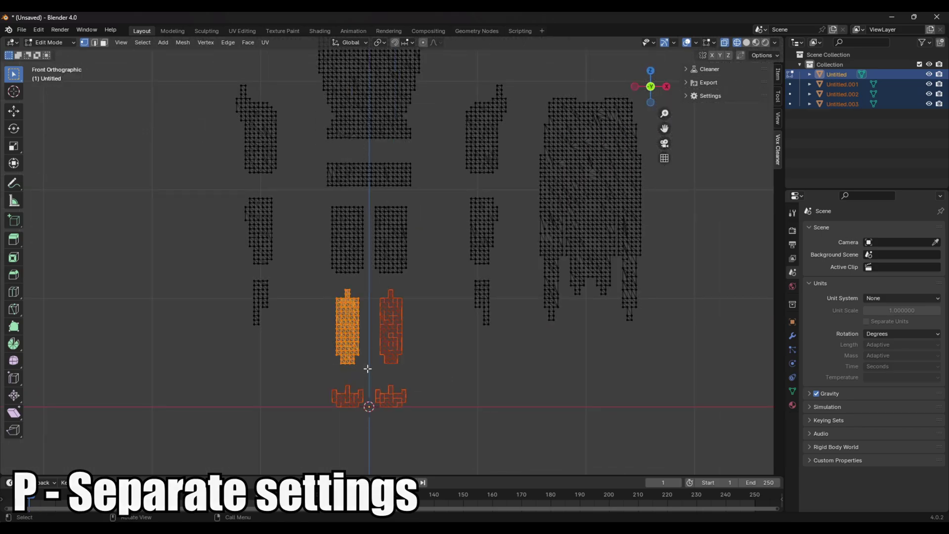
{"action": "key", "text": "p"}
{"action": "left_click", "coordinate": [366, 369]}
Step: Separate the hand, forearm and upper arm on the -X side into individual objects
{"action": "left_click_drag", "start_coordinate": [243, 273], "coordinate": [277, 335]}
{"action": "key", "text": "p"}
{"action": "left_click", "coordinate": [277, 335]}
{"action": "left_click_drag", "start_coordinate": [237, 190], "coordinate": [280, 271]}
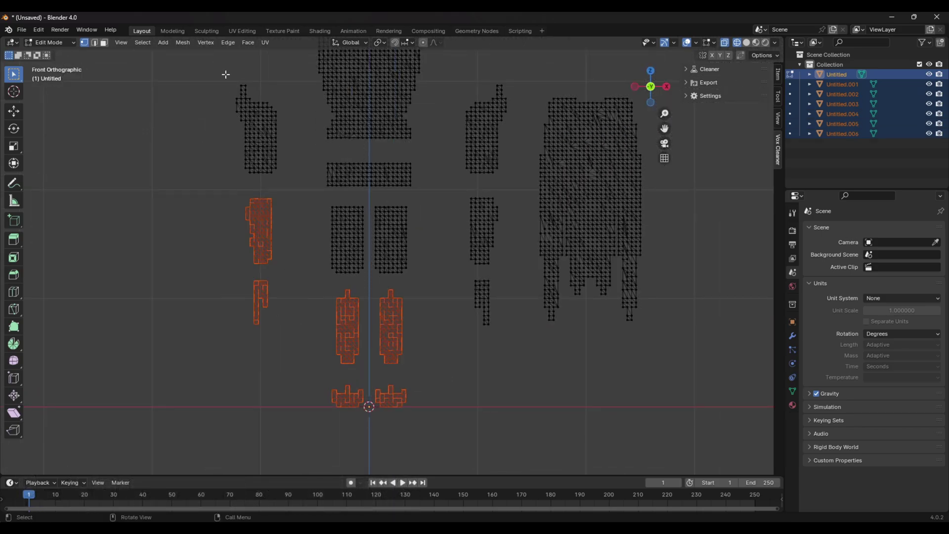
{"action": "left_click_drag", "start_coordinate": [225, 75], "coordinate": [285, 180]}
{"action": "key", "text": "p"}
{"action": "left_click", "coordinate": [285, 180]}
Step: Separate the pelvis block and the thighs beneath it into individual objects
{"action": "left_click_drag", "start_coordinate": [319, 154], "coordinate": [424, 196]}
{"action": "key", "text": "p"}
{"action": "left_click", "coordinate": [423, 195]}
{"action": "left_click_drag", "start_coordinate": [331, 201], "coordinate": [367, 281]}
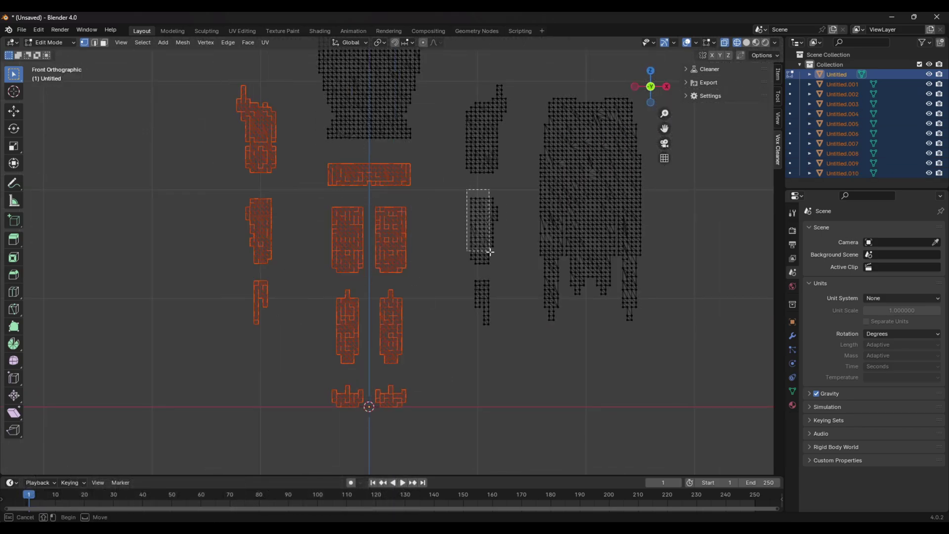
Step: Separate the forearm and the hand on the +X side into individual objects
{"action": "left_click_drag", "start_coordinate": [490, 252], "coordinate": [503, 272]}
{"action": "key", "text": "p"}
{"action": "key", "text": "s"}
{"action": "left_click_drag", "start_coordinate": [467, 275], "coordinate": [498, 335]}
{"action": "key", "text": "p"}
{"action": "key", "text": "s"}
Step: Box-select the large cape piece beside the body and separate it into its own object
{"action": "left_click_drag", "start_coordinate": [534, 77], "coordinate": [656, 337]}
{"action": "key", "text": "p"}
{"action": "key", "text": "s"}
Step: Separate the upper arm on the +X side and the torso into individual objects
{"action": "middle_click_drag", "start_coordinate": [508, 188], "coordinate": [506, 362], "text": "shift"}
{"action": "left_click_drag", "start_coordinate": [520, 247], "coordinate": [458, 361]}
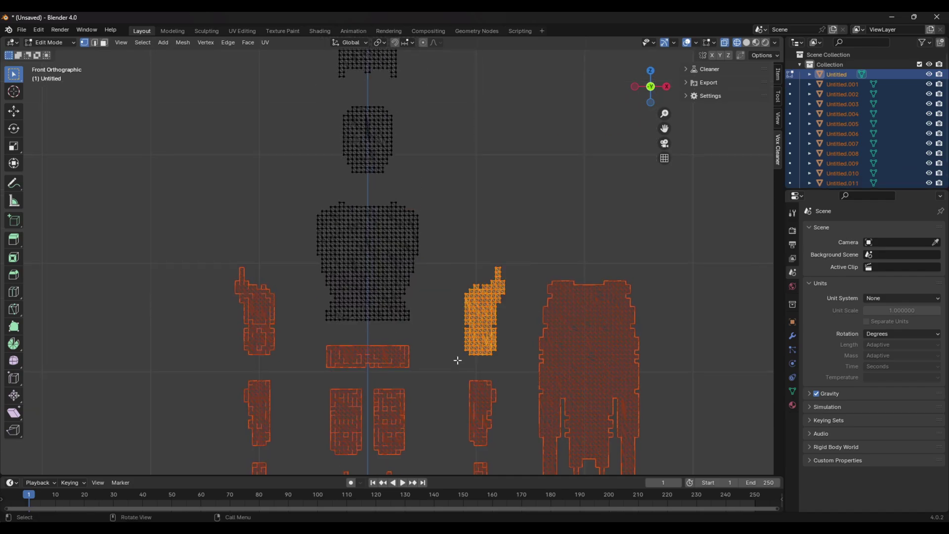
{"action": "key", "text": "p"}
{"action": "key", "text": "s"}
{"action": "left_click_drag", "start_coordinate": [299, 181], "coordinate": [423, 323]}
{"action": "key", "text": "p"}
{"action": "key", "text": "s"}
Step: Separate the head and the crown above it into individual objects and return to Object Mode
{"action": "middle_click_drag", "start_coordinate": [437, 163], "coordinate": [441, 286], "text": "shift"}
{"action": "left_click_drag", "start_coordinate": [337, 221], "coordinate": [407, 313]}
{"action": "key", "text": "p"}
{"action": "key", "text": "s"}
{"action": "left_click_drag", "start_coordinate": [334, 129], "coordinate": [420, 211]}
{"action": "key", "text": "p"}
{"action": "key", "text": "s"}
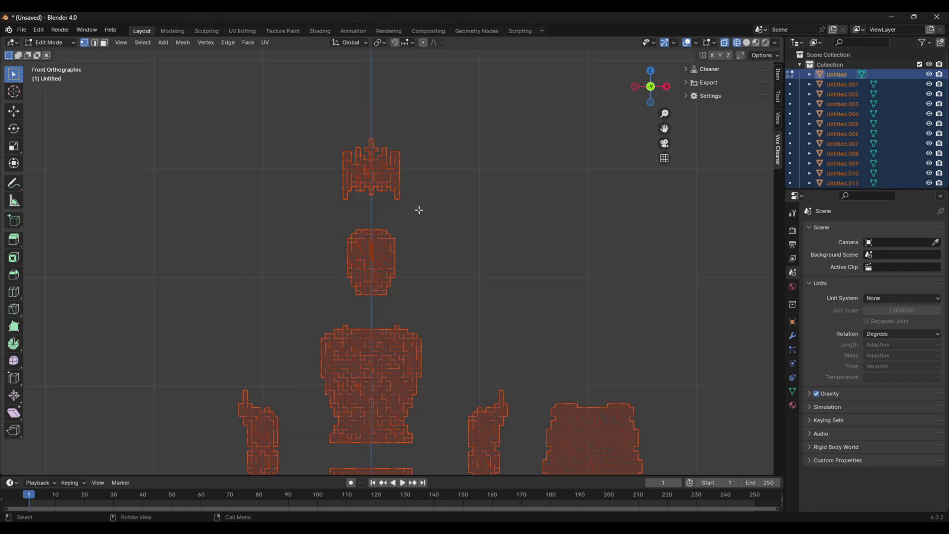
{"action": "key", "text": "Tab"}
{"action": "scroll", "coordinate": [420, 210], "scroll_direction": "down", "scroll_amount": 3}
{"action": "middle_click_drag", "start_coordinate": [438, 316], "coordinate": [433, 233], "text": "shift"}
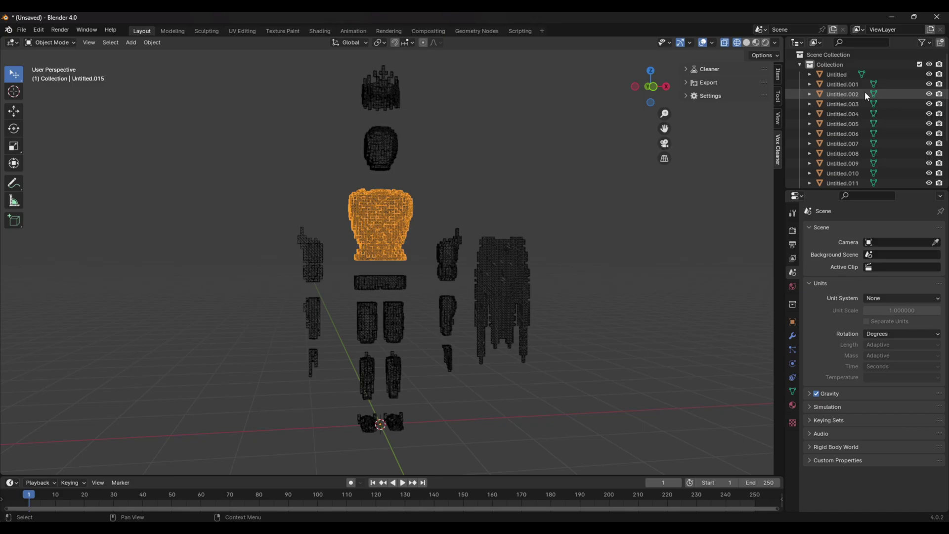
Step: Rename the foot object on the -X side as Foot.R
{"action": "left_click", "coordinate": [865, 93]}
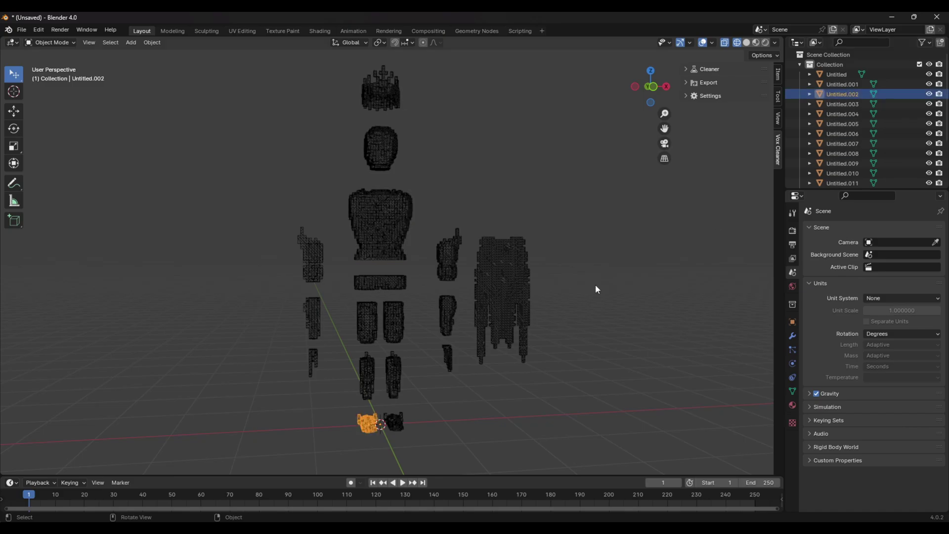
{"action": "key", "text": "KP_1"}
{"action": "scroll", "coordinate": [416, 336], "scroll_direction": "up", "scroll_amount": 5}
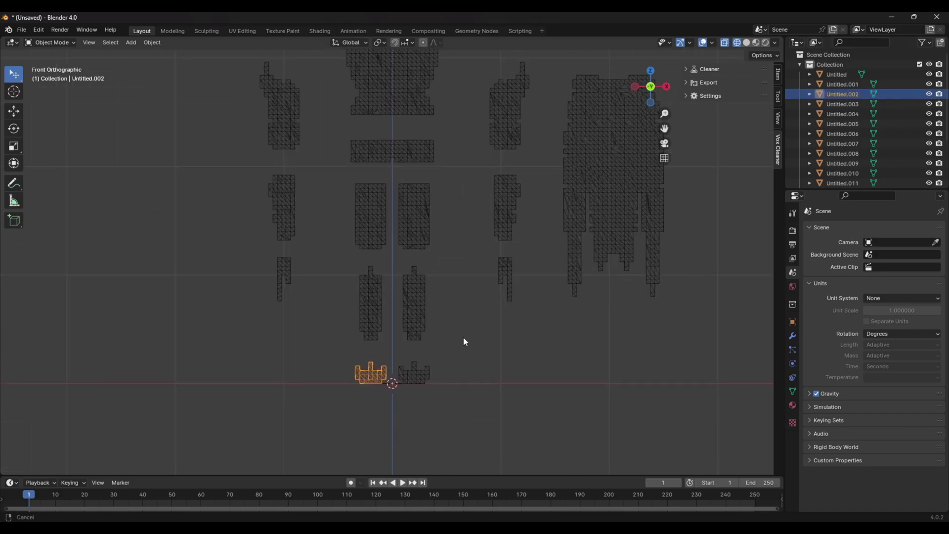
{"action": "scroll", "coordinate": [411, 339], "scroll_direction": "up", "scroll_amount": 3}
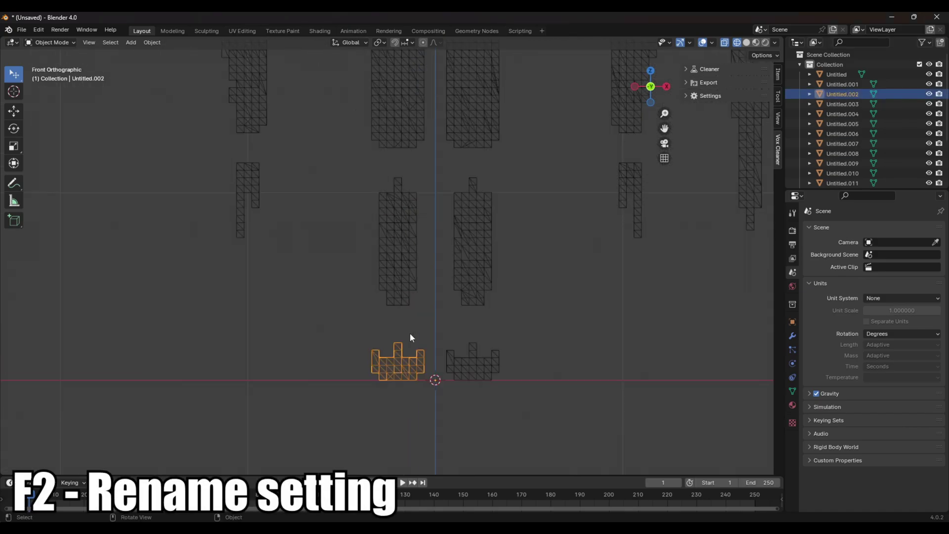
{"action": "key", "text": "F2"}
{"action": "type", "text": "Foo"}
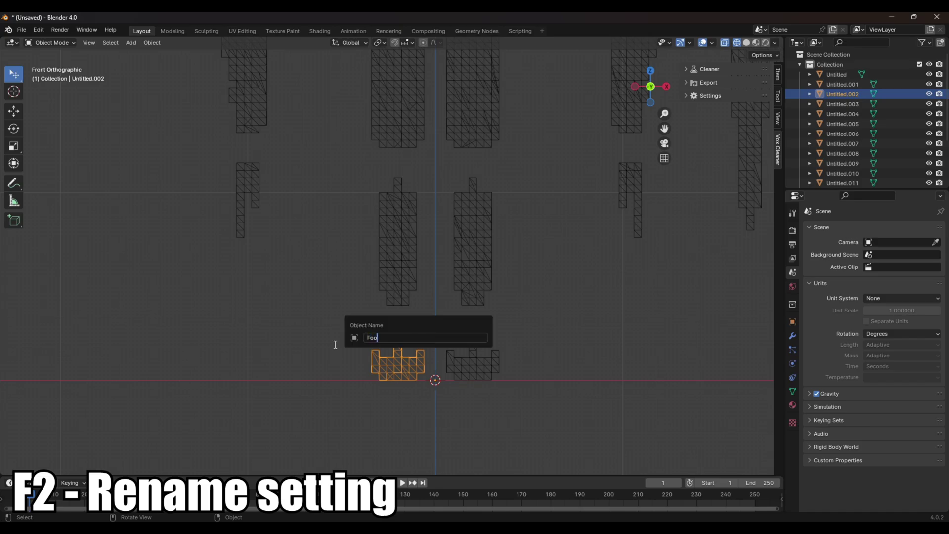
{"action": "type", "text": "t.R"}
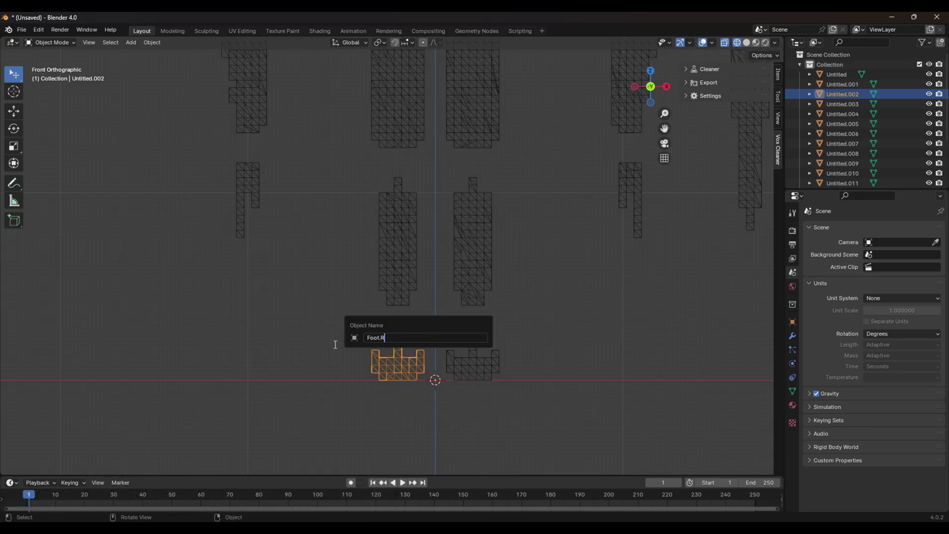
{"action": "key", "text": "Return"}
Step: Rename the +X foot as Foot.L, and the calves as Calf.R on the -X side and Calf.L on the +X side
{"action": "left_click", "coordinate": [446, 380]}
{"action": "left_click", "coordinate": [473, 372]}
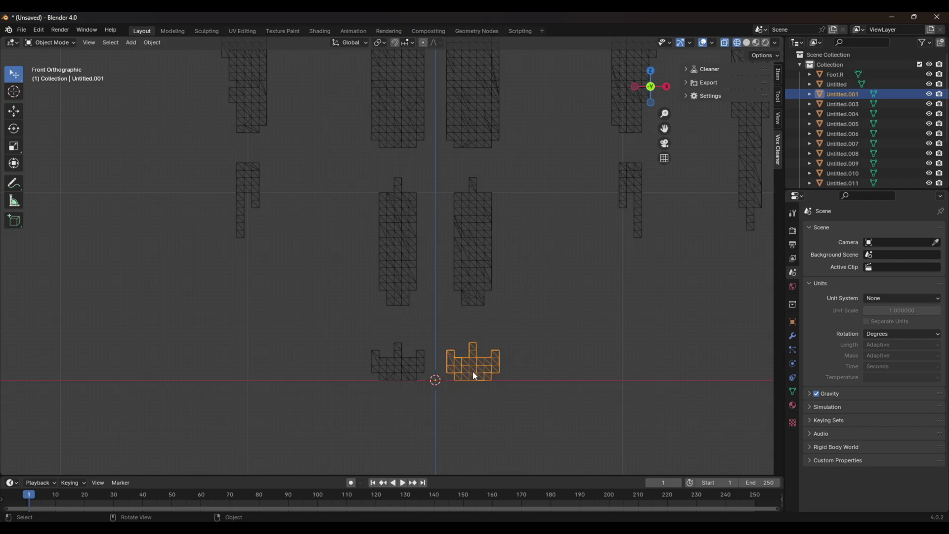
{"action": "key", "text": "F2"}
{"action": "type", "text": "Foot"}
{"action": "type", "text": ".L"}
{"action": "key", "text": "Return"}
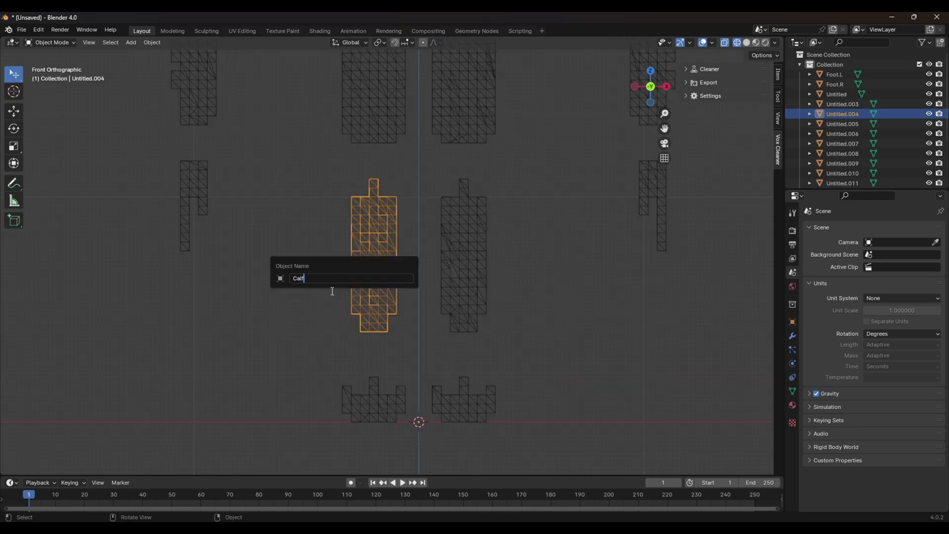
{"action": "type", "text": ".R"}
{"action": "key", "text": "Return"}
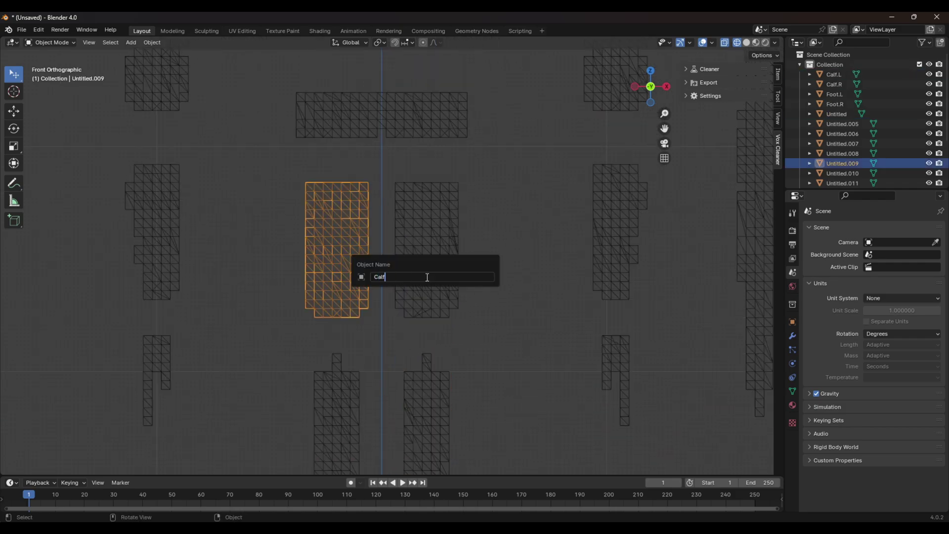
Step: Rename the -X thigh as Thigh.R and the +X thigh as Thigh.L
{"action": "type", "text": "Thigh.L"}
{"action": "key", "text": "Return"}
{"action": "left_click", "coordinate": [426, 277]}
{"action": "key", "text": "F2"}
{"action": "type", "text": "Thigh.R"}
{"action": "key", "text": "Return"}
Step: Rename the block above the thighs as Pelvis and the large chest piece as Torso
{"action": "left_click", "coordinate": [354, 121]}
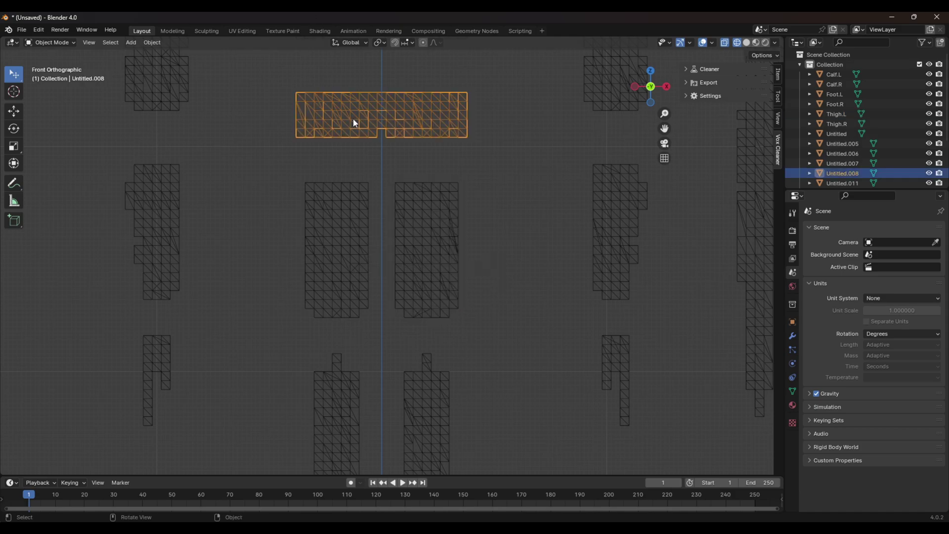
{"action": "left_click", "coordinate": [375, 265]}
{"action": "key", "text": "F2"}
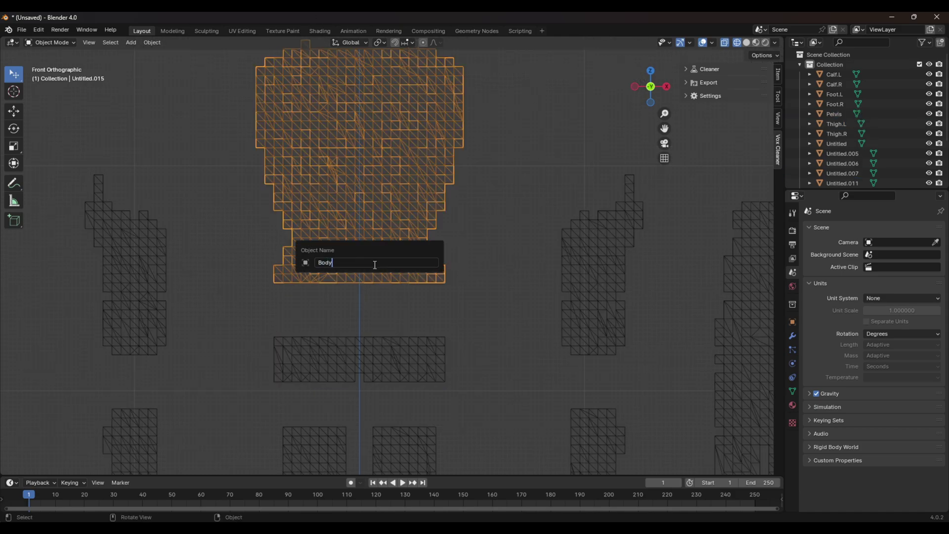
{"action": "type", "text": "Tors"}
{"action": "type", "text": "o"}
{"action": "key", "text": "Return"}
Step: Rename the upper arm on the -X side as Shoulder.R and the forearm below it as ForeArm.R
{"action": "left_click", "coordinate": [267, 240]}
{"action": "key", "text": "F2"}
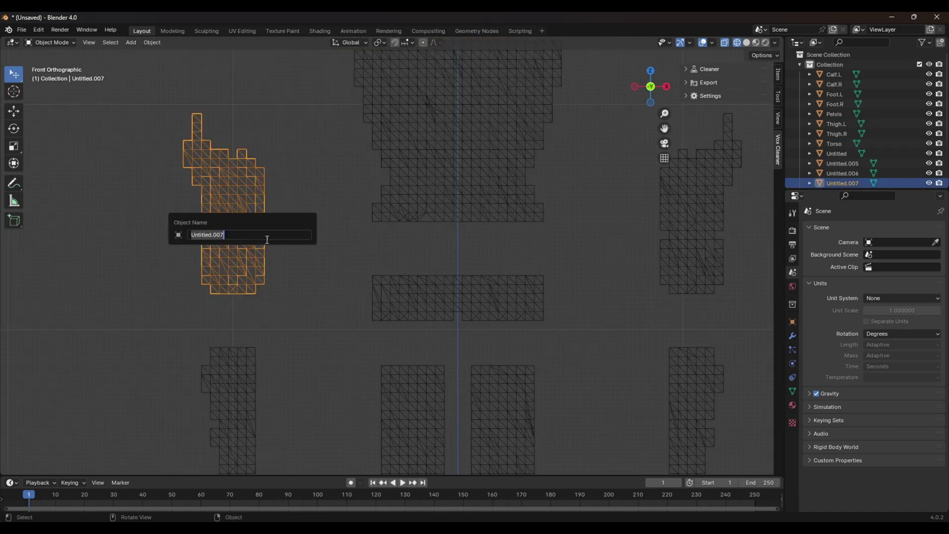
{"action": "type", "text": "Shoulder"}
{"action": "type", "text": ".R"}
{"action": "key", "text": "Return"}
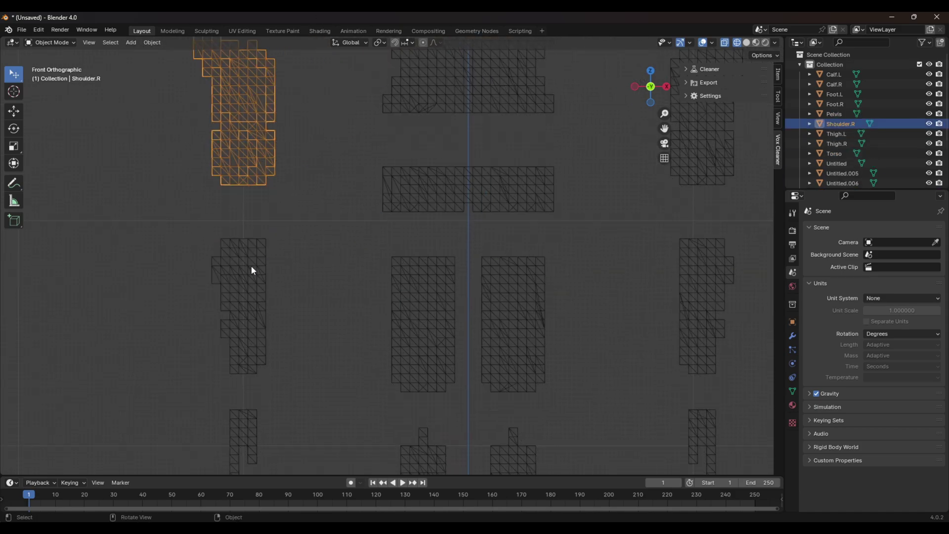
{"action": "left_click", "coordinate": [251, 265]}
{"action": "key", "text": "F2"}
{"action": "type", "text": "Fore"}
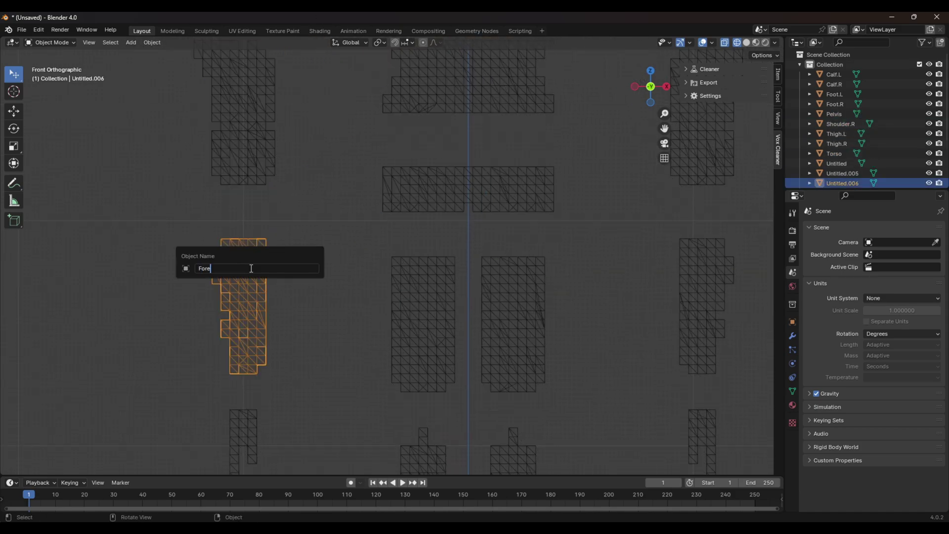
{"action": "type", "text": "Arm.R"}
{"action": "key", "text": "Return"}
Step: Rename the -X hand as Hand.R and the +X hand as Hand.L
{"action": "left_click", "coordinate": [244, 435]}
{"action": "key", "text": "F2"}
{"action": "type", "text": "Hand.R"}
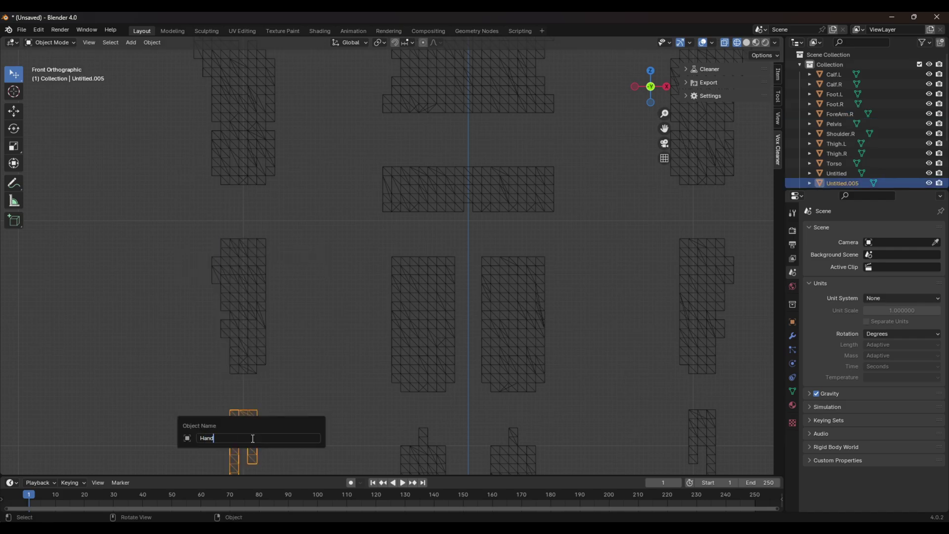
{"action": "key", "text": "Return"}
{"action": "key", "text": "F2"}
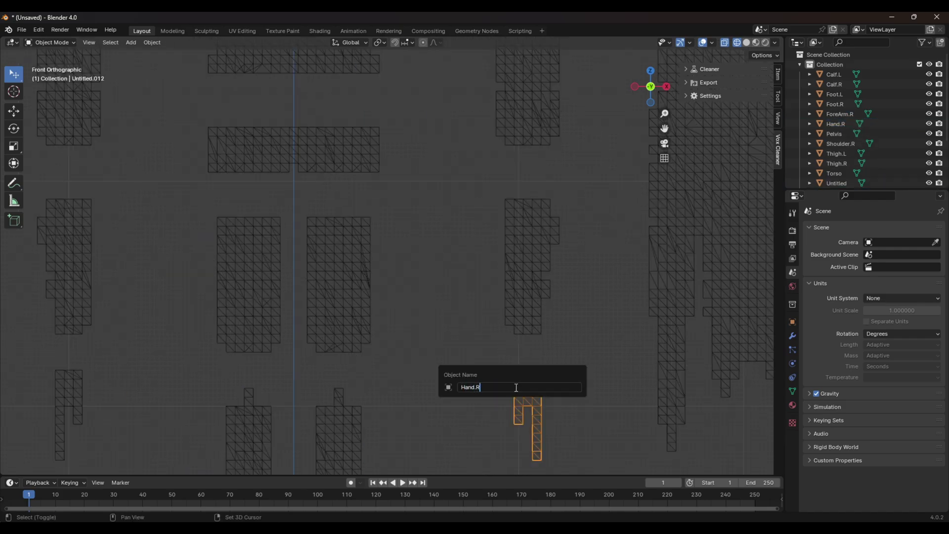
{"action": "key", "text": "BackSpace"}
{"action": "type", "text": "L"}
{"action": "key", "text": "Return"}
Step: Rename the +X forearm as ForeArm.L and the upper arm above it as Shoulder.L
{"action": "left_click", "coordinate": [536, 260]}
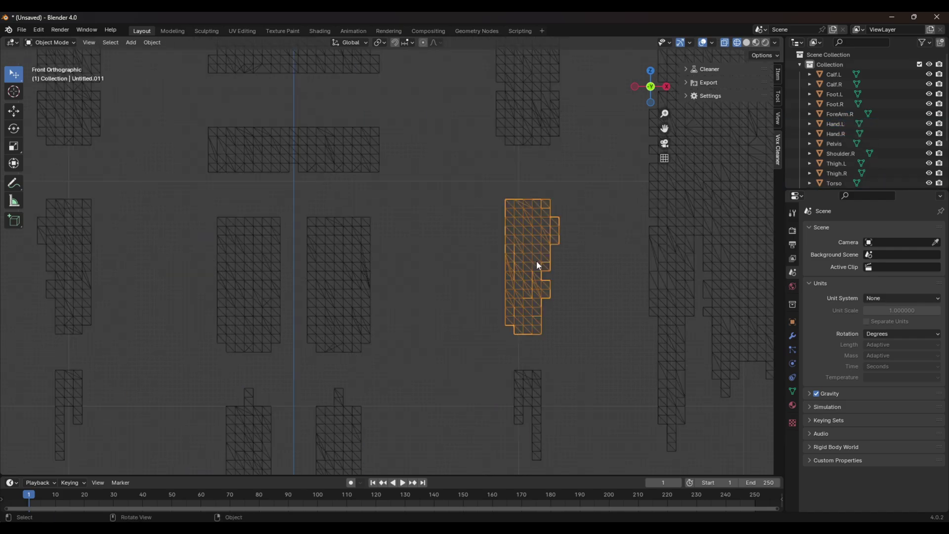
{"action": "key", "text": "F2"}
{"action": "type", "text": "ForearmL"}
{"action": "key", "text": "Return"}
{"action": "left_click", "coordinate": [509, 117]}
{"action": "key", "text": "F2"}
{"action": "type", "text": "Shoul"}
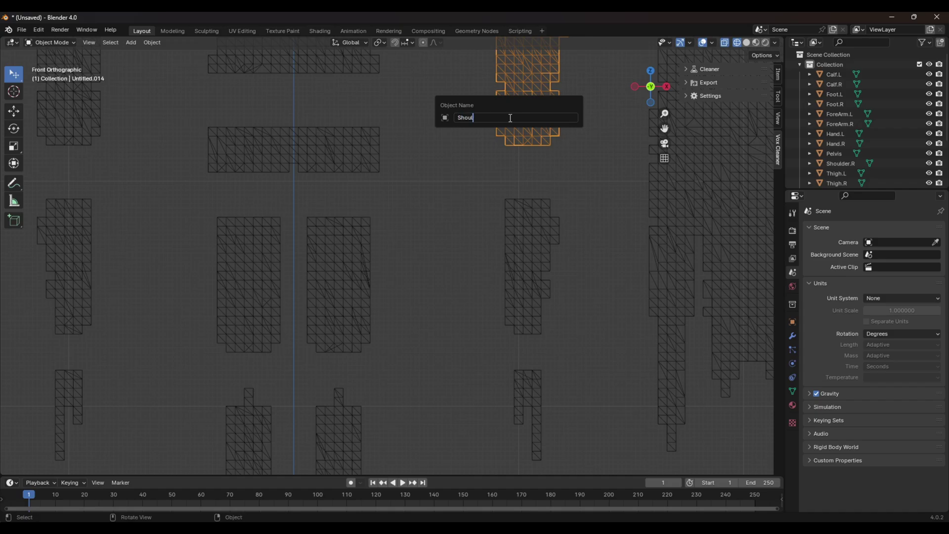
{"action": "key", "text": "Return"}
Step: Rename the large piece beside the body as Cape
{"action": "middle_click_drag", "start_coordinate": [766, 211], "coordinate": [471, 271], "text": "shift"}
{"action": "left_click", "coordinate": [470, 271]}
{"action": "key", "text": "F2"}
{"action": "type", "text": "Cape"}
{"action": "key", "text": "Return"}
Step: Rename the head piece as Head and the piece above it as Crown
{"action": "scroll", "coordinate": [471, 271], "scroll_direction": "down", "scroll_amount": 6}
{"action": "left_click", "coordinate": [306, 141]}
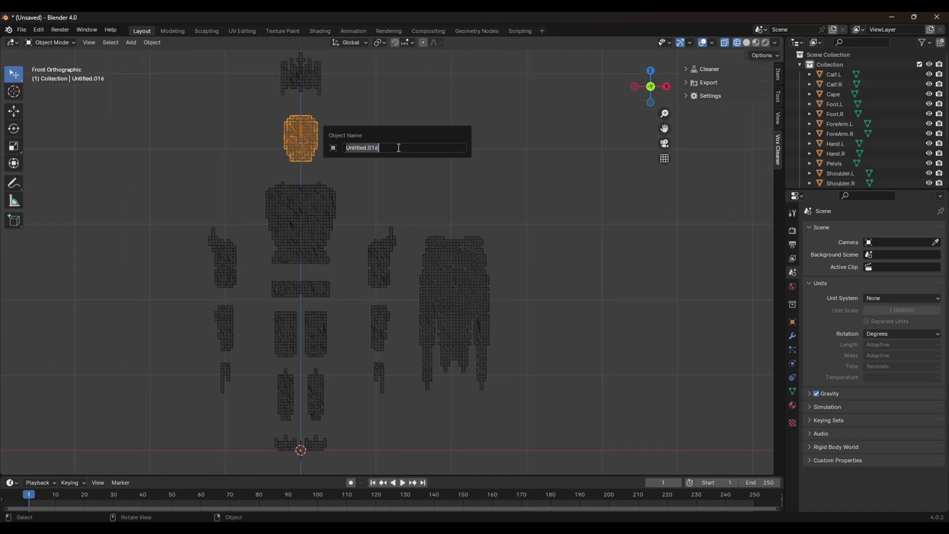
{"action": "left_click", "coordinate": [312, 75]}
{"action": "key", "text": "F2"}
{"action": "type", "text": "Crown"}
{"action": "key", "text": "Return"}
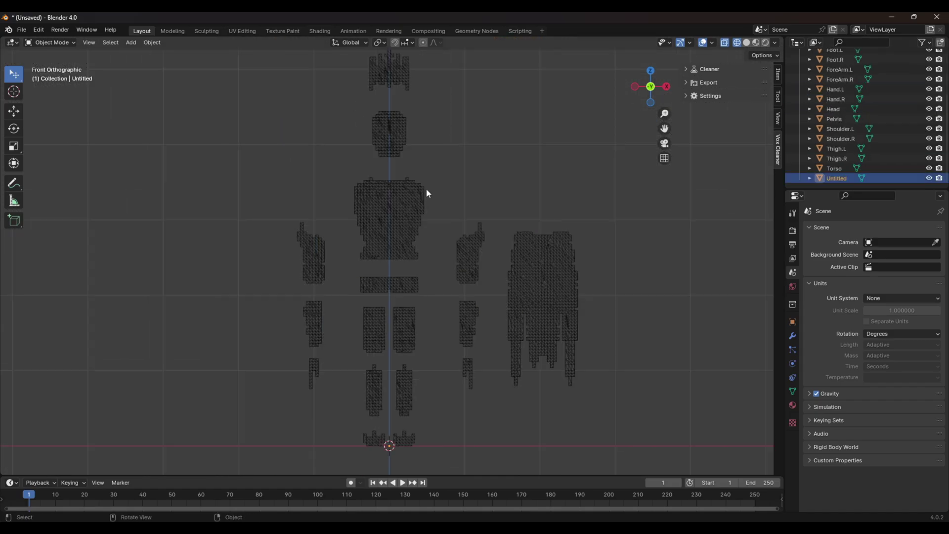
Step: Delete the leftover Untitled object from the collection
{"action": "scroll", "coordinate": [434, 189], "scroll_direction": "down", "scroll_amount": 2}
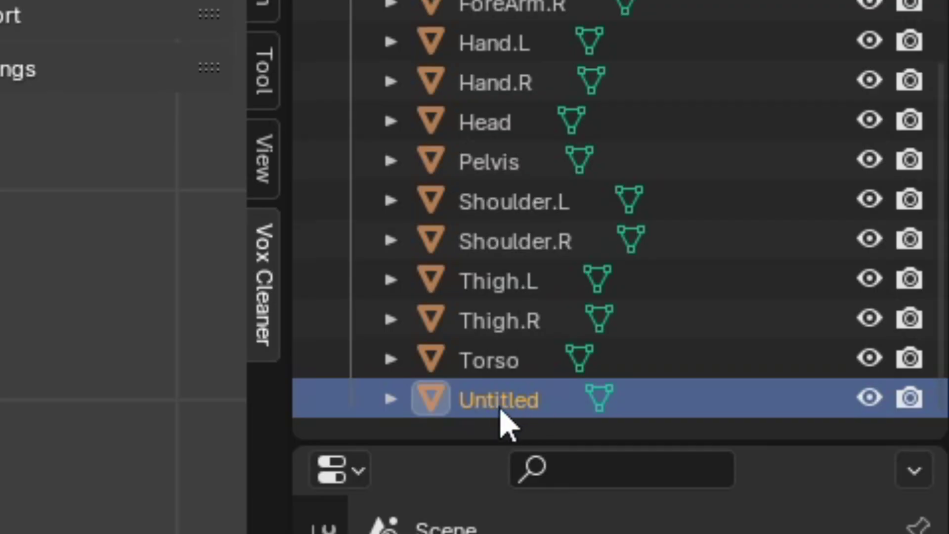
{"action": "key", "text": "x"}
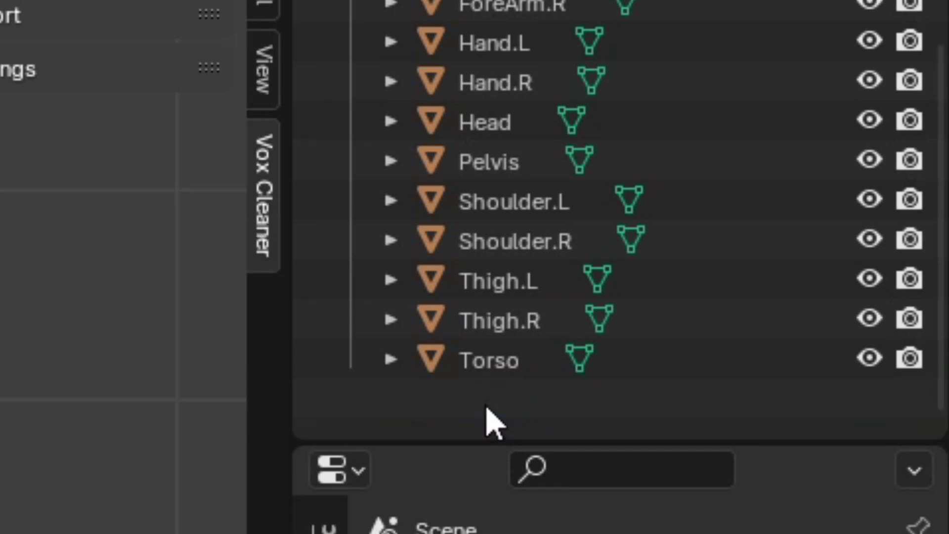
Step: Move the Calf.R and Calf.L meshes straight down onto the feet below them
{"action": "scroll", "coordinate": [489, 418], "scroll_direction": "up", "scroll_amount": 3}
{"action": "middle_click_drag", "start_coordinate": [519, 218], "coordinate": [532, 275], "text": "shift"}
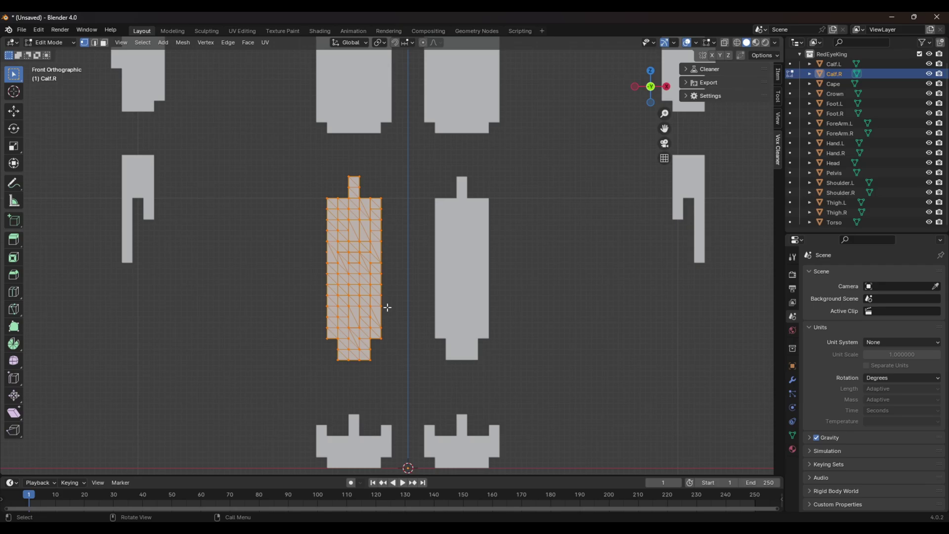
{"action": "middle_click_drag", "start_coordinate": [397, 279], "coordinate": [404, 328]}
{"action": "key", "text": "KP_1"}
{"action": "scroll", "coordinate": [381, 272], "scroll_direction": "down", "scroll_amount": 1}
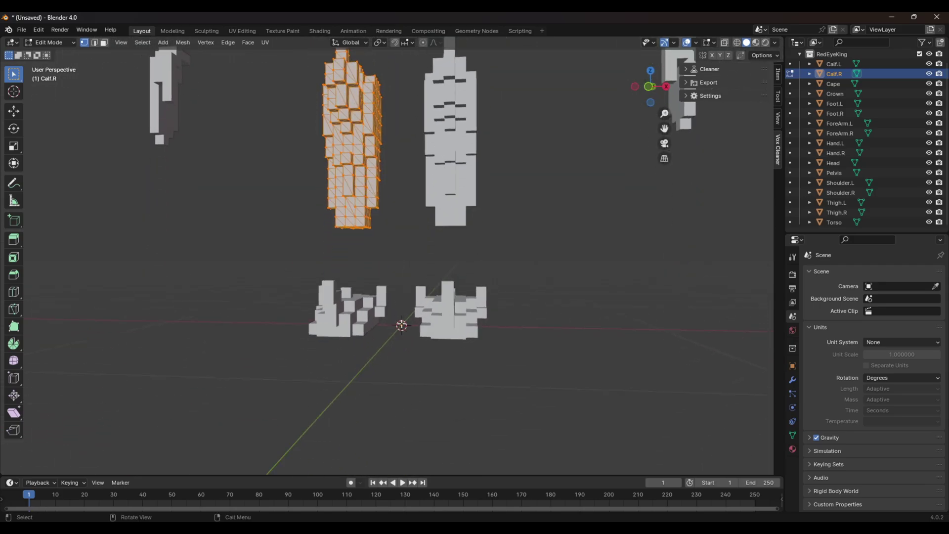
{"action": "key", "text": "KP_1"}
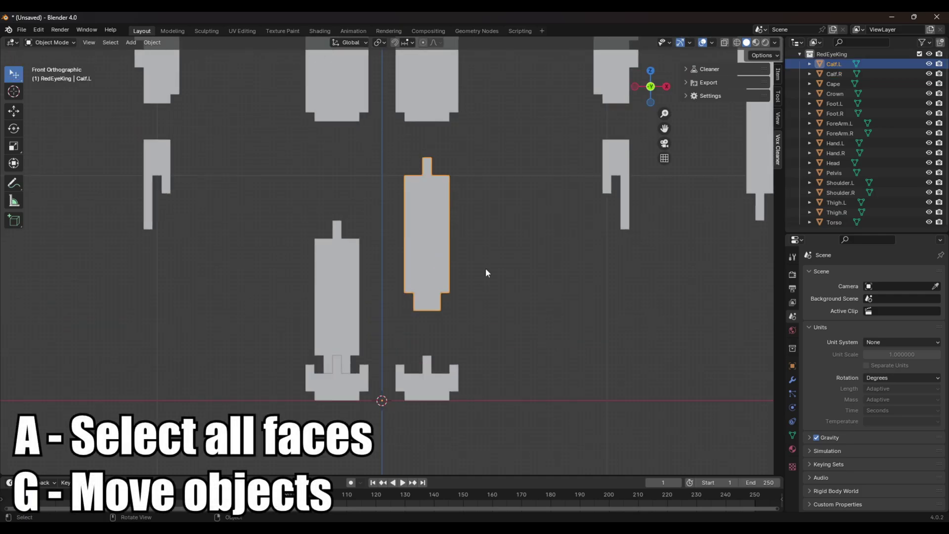
{"action": "key", "text": "a"}
{"action": "key", "text": "g"}
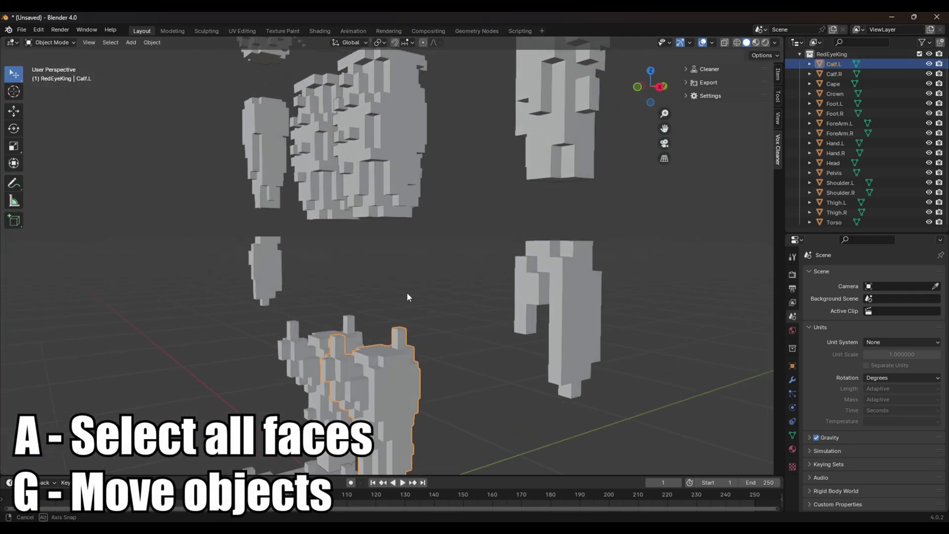
{"action": "middle_click_drag", "start_coordinate": [408, 292], "coordinate": [347, 284]}
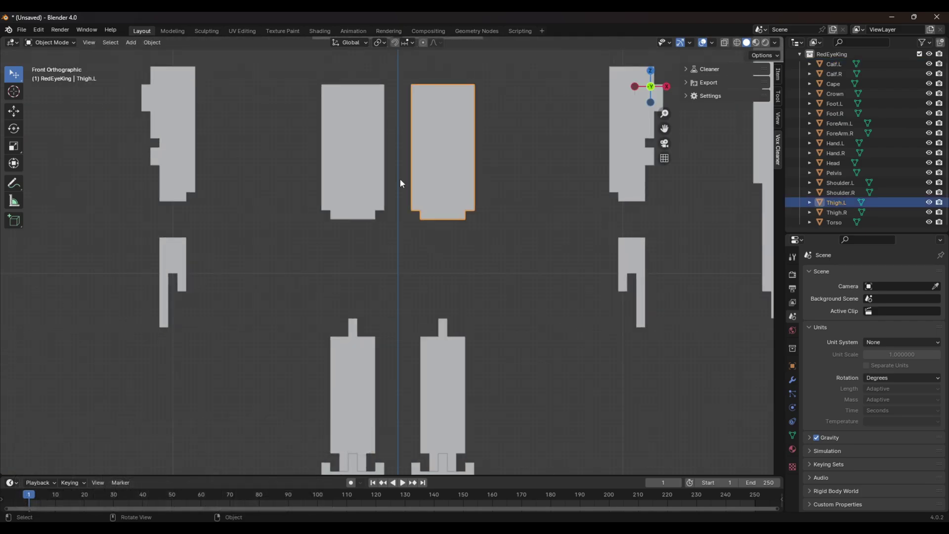
Step: Move both thigh meshes straight down onto the calves in Edit Mode
{"action": "scroll", "coordinate": [400, 180], "scroll_direction": "up", "scroll_amount": 3}
{"action": "key", "text": "Tab"}
{"action": "key", "text": "a"}
{"action": "key", "text": "g"}
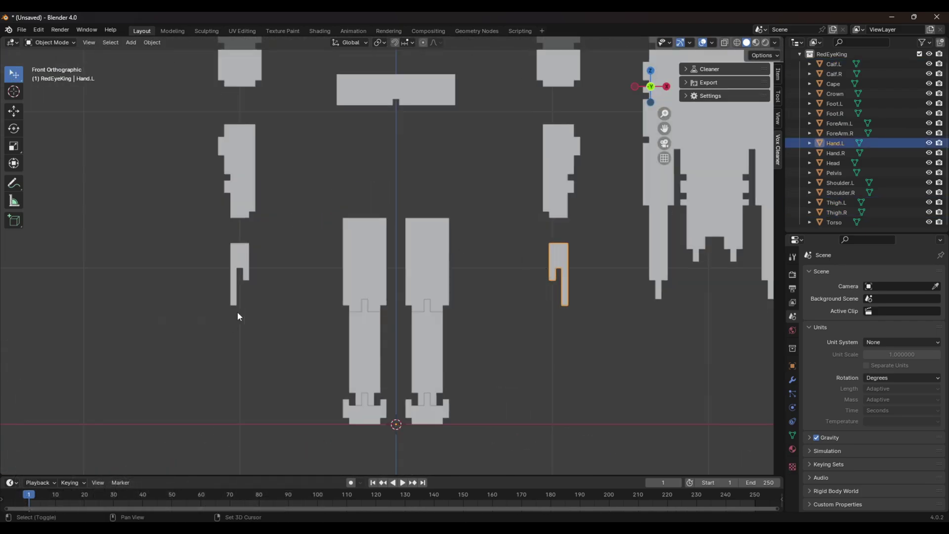
Step: Move both hand meshes up against the forearms and both shoulder meshes down onto the forearms
{"action": "left_click", "coordinate": [237, 313], "text": "shift"}
{"action": "scroll", "coordinate": [289, 311], "scroll_direction": "up", "scroll_amount": 2}
{"action": "key", "text": "Tab"}
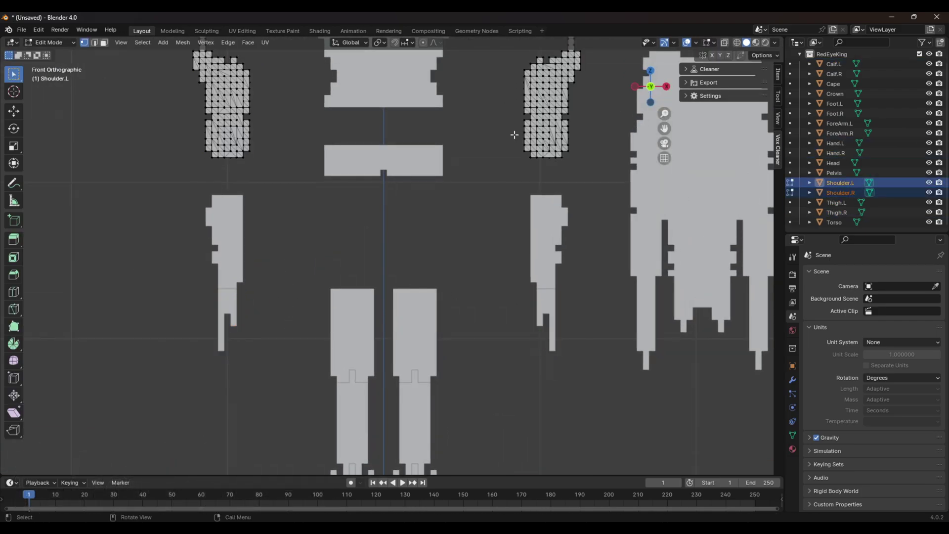
{"action": "key", "text": "a"}
{"action": "key", "text": "Tab"}
{"action": "middle_click_drag", "start_coordinate": [500, 234], "coordinate": [399, 256]}
{"action": "key", "text": "KP_1"}
Step: Move the whole Pelvis mesh down onto the tops of the thighs in Edit Mode
{"action": "left_click", "coordinate": [407, 169]}
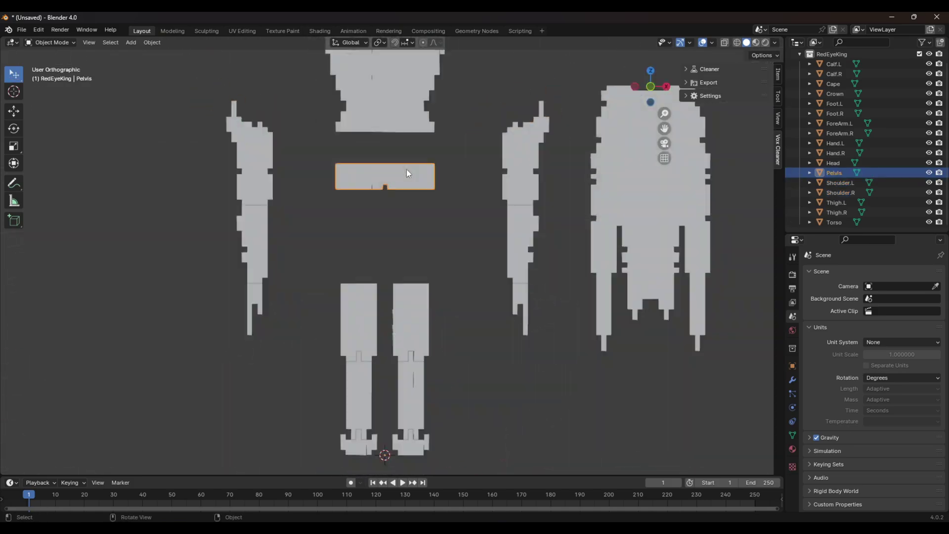
{"action": "key", "text": "Tab"}
{"action": "key", "text": "a"}
{"action": "scroll", "coordinate": [396, 247], "scroll_direction": "up", "scroll_amount": 3}
{"action": "key", "text": "g"}
{"action": "left_click", "coordinate": [396, 442]}
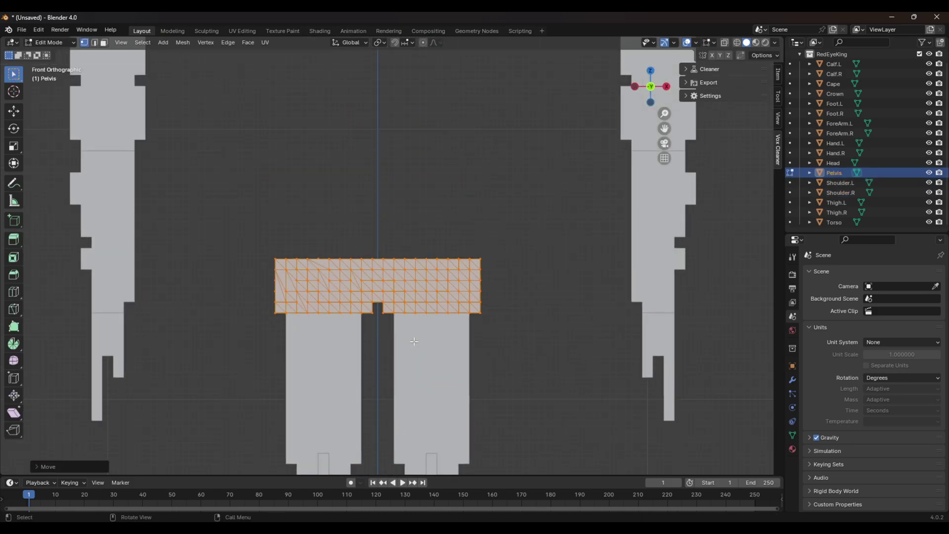
{"action": "key", "text": "Tab"}
Step: Move the whole Torso mesh down onto the pelvis in Edit Mode
{"action": "scroll", "coordinate": [397, 303], "scroll_direction": "down", "scroll_amount": 5}
{"action": "left_click", "coordinate": [405, 132]}
{"action": "key", "text": "Tab"}
{"action": "key", "text": "g"}
{"action": "left_click", "coordinate": [405, 237]}
{"action": "scroll", "coordinate": [396, 269], "scroll_direction": "up", "scroll_amount": 5}
{"action": "scroll", "coordinate": [398, 279], "scroll_direction": "down", "scroll_amount": 1}
{"action": "key", "text": "Tab"}
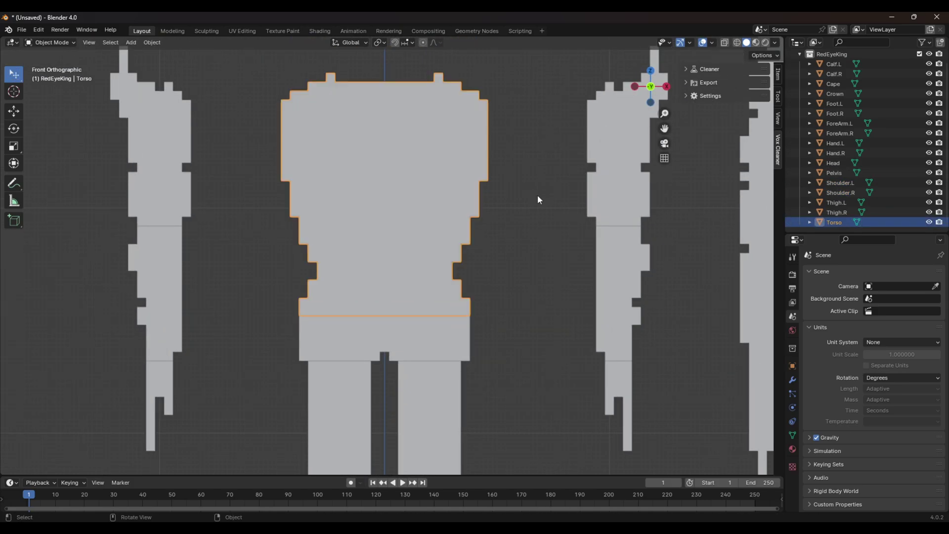
Step: Move the Shoulder.L, ForeArm.L and Hand.L meshes together sideways against the torso
{"action": "left_click", "coordinate": [606, 193]}
{"action": "left_click", "coordinate": [614, 292], "text": "shift"}
{"action": "left_click", "coordinate": [613, 378], "text": "shift"}
{"action": "key", "text": "Tab"}
{"action": "key", "text": "a"}
{"action": "key", "text": "g"}
{"action": "left_click", "coordinate": [458, 229]}
{"action": "middle_click_drag", "start_coordinate": [503, 237], "coordinate": [435, 276]}
{"action": "key", "text": "KP_1"}
{"action": "key", "text": "Tab"}
Step: Move the Shoulder.R, ForeArm.R and Hand.R meshes together along X against the torso in Edit Mode
{"action": "left_click", "coordinate": [254, 212]}
{"action": "left_click", "coordinate": [257, 331], "text": "shift"}
{"action": "left_click", "coordinate": [248, 277], "text": "shift"}
{"action": "scroll", "coordinate": [237, 276], "scroll_direction": "up", "scroll_amount": 1}
{"action": "key", "text": "Tab"}
{"action": "key", "text": "a"}
{"action": "key", "text": "g"}
{"action": "key", "text": "x"}
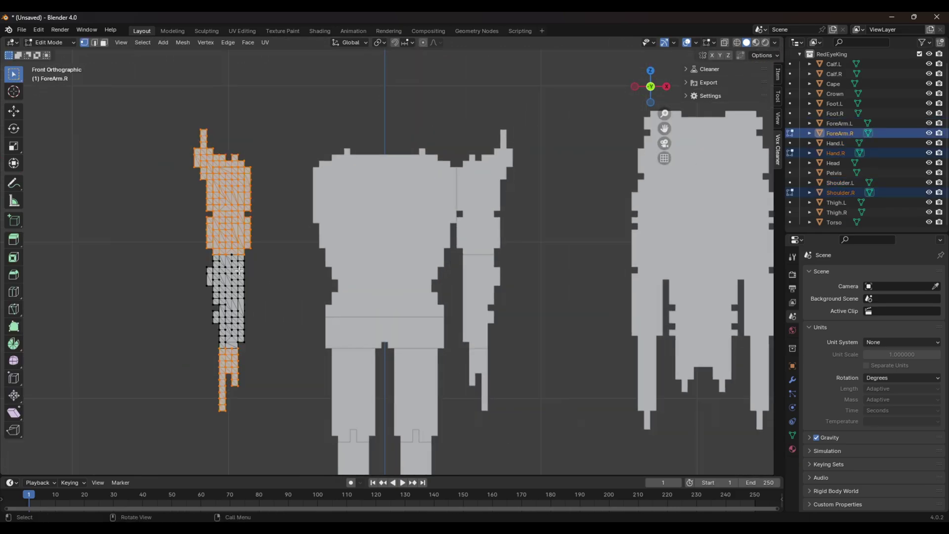
{"action": "left_click", "coordinate": [341, 244]}
{"action": "key", "text": "Tab"}
Step: Move the whole Head mesh down along Z onto the top of the torso in Edit Mode
{"action": "scroll", "coordinate": [341, 244], "scroll_direction": "down", "scroll_amount": 2}
{"action": "middle_click_drag", "start_coordinate": [346, 208], "coordinate": [354, 313], "text": "shift"}
{"action": "left_click", "coordinate": [403, 141]}
{"action": "key", "text": "Tab"}
{"action": "key", "text": "a"}
{"action": "key", "text": "g"}
{"action": "key", "text": "z"}
{"action": "left_click", "coordinate": [411, 267]}
{"action": "key", "text": "g"}
{"action": "key", "text": "z"}
{"action": "left_click", "coordinate": [424, 354]}
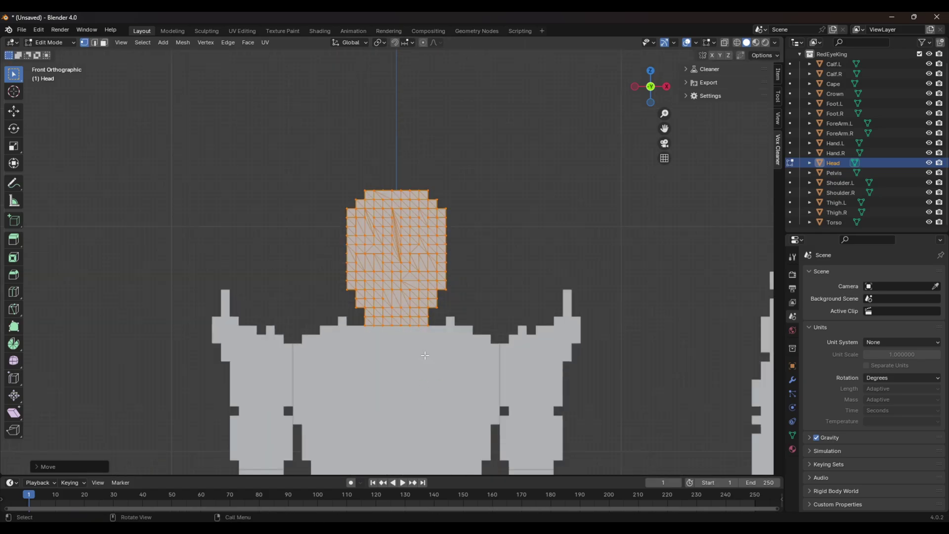
{"action": "scroll", "coordinate": [445, 336], "scroll_direction": "down", "scroll_amount": 1}
{"action": "key", "text": "Tab"}
Step: Switch the viewport to Material Preview shading to show the voxel colors
{"action": "middle_click_drag", "start_coordinate": [484, 122], "coordinate": [510, 242], "text": "shift"}
{"action": "scroll", "coordinate": [515, 233], "scroll_direction": "down", "scroll_amount": 3}
{"action": "key", "text": "shift+z"}
{"action": "key", "text": "z"}
{"action": "left_click", "coordinate": [438, 296]}
Step: Move the whole Crown mesh down along Z onto the top of the head in Edit Mode
{"action": "left_click", "coordinate": [426, 103]}
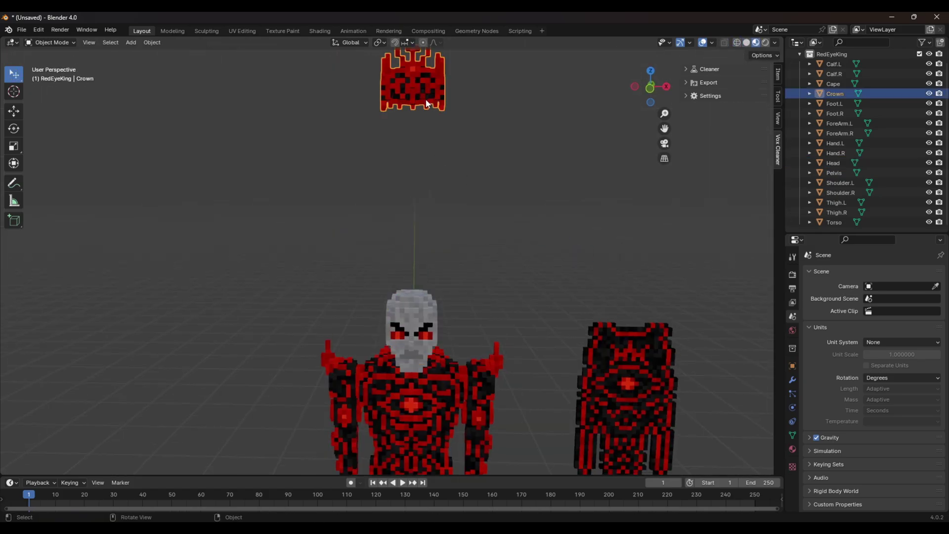
{"action": "key", "text": "KP_1"}
{"action": "key", "text": "Tab"}
{"action": "key", "text": "a"}
{"action": "key", "text": "g"}
{"action": "key", "text": "z"}
{"action": "left_click", "coordinate": [445, 317]}
{"action": "scroll", "coordinate": [445, 316], "scroll_direction": "up", "scroll_amount": 4}
{"action": "middle_click_drag", "start_coordinate": [503, 321], "coordinate": [468, 164], "text": "shift"}
{"action": "key", "text": "g"}
{"action": "key", "text": "z"}
{"action": "left_click", "coordinate": [469, 170]}
{"action": "mouse_move", "coordinate": [469, 248]}
{"action": "middle_mouse_down"}
{"action": "mouse_move", "coordinate": [369, 250]}
{"action": "mouse_move", "coordinate": [465, 247]}
{"action": "middle_mouse_up"}
{"action": "key", "text": "Tab"}
Step: Move the whole Cape mesh along X until it is centered behind the figure in Edit Mode
{"action": "scroll", "coordinate": [535, 242], "scroll_direction": "down", "scroll_amount": 3}
{"action": "key", "text": "KP_1"}
{"action": "scroll", "coordinate": [535, 241], "scroll_direction": "down", "scroll_amount": 3}
{"action": "middle_click_drag", "start_coordinate": [515, 282], "coordinate": [372, 259], "text": "shift"}
{"action": "left_click", "coordinate": [516, 210]}
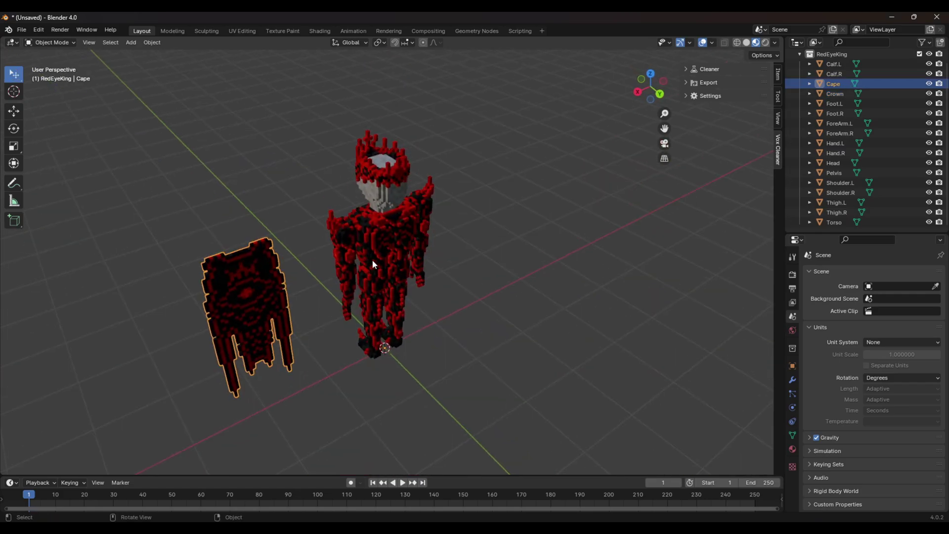
{"action": "key", "text": "KP_1"}
{"action": "key", "text": "Tab"}
{"action": "scroll", "coordinate": [494, 195], "scroll_direction": "up", "scroll_amount": 3}
{"action": "key", "text": "a"}
{"action": "key", "text": "g"}
{"action": "key", "text": "x"}
{"action": "left_click", "coordinate": [311, 231]}
Step: Lower the Cape mesh to line it up with the torso's shoulders, then deselect it in Object Mode
{"action": "scroll", "coordinate": [341, 218], "scroll_direction": "up", "scroll_amount": 3}
{"action": "key", "text": "g"}
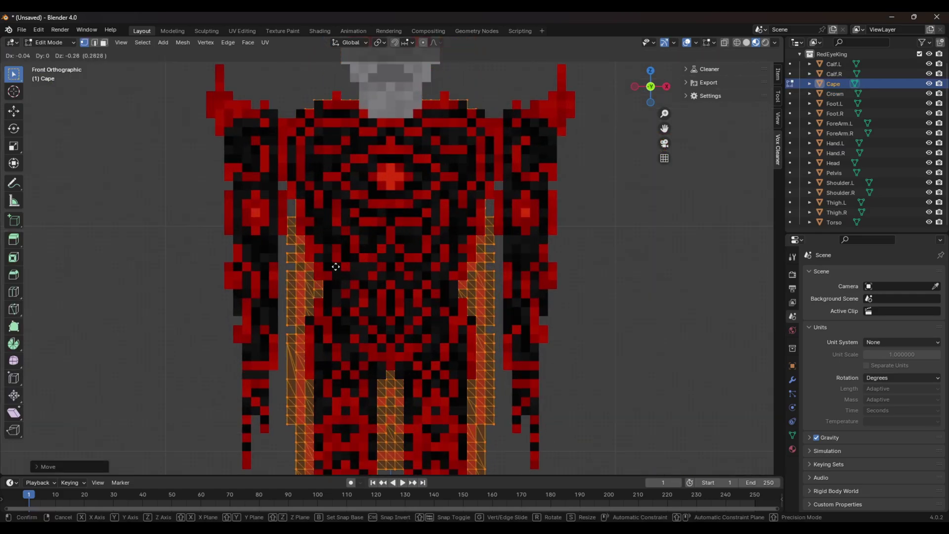
{"action": "left_click", "coordinate": [336, 275]}
{"action": "middle_click_drag", "start_coordinate": [336, 275], "coordinate": [464, 246]}
{"action": "scroll", "coordinate": [502, 227], "scroll_direction": "down", "scroll_amount": 5}
{"action": "key", "text": "Tab"}
{"action": "left_click", "coordinate": [503, 227]}
{"action": "scroll", "coordinate": [503, 227], "scroll_direction": "up", "scroll_amount": 5}
{"action": "scroll", "coordinate": [460, 244], "scroll_direction": "down", "scroll_amount": 5}
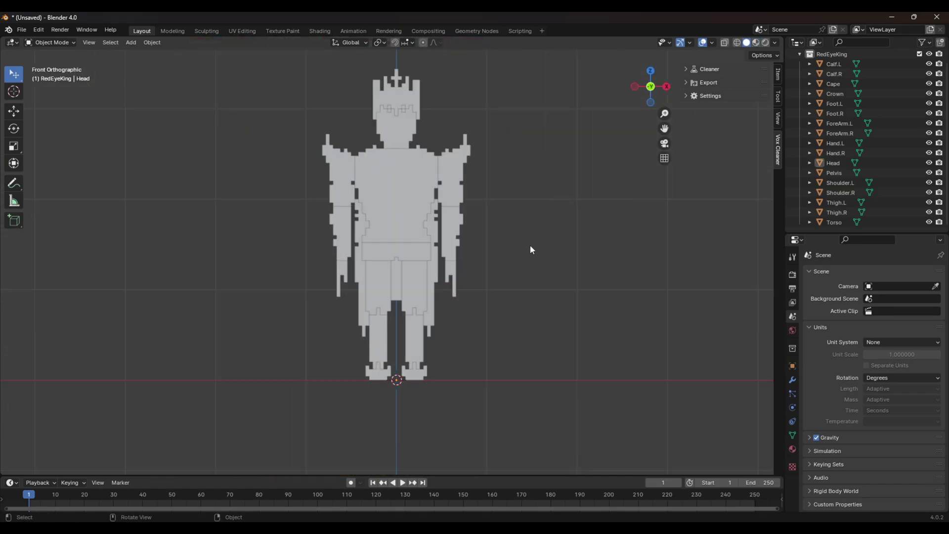
Step: Select all body-part objects and apply their object transforms
{"action": "key", "text": "a"}
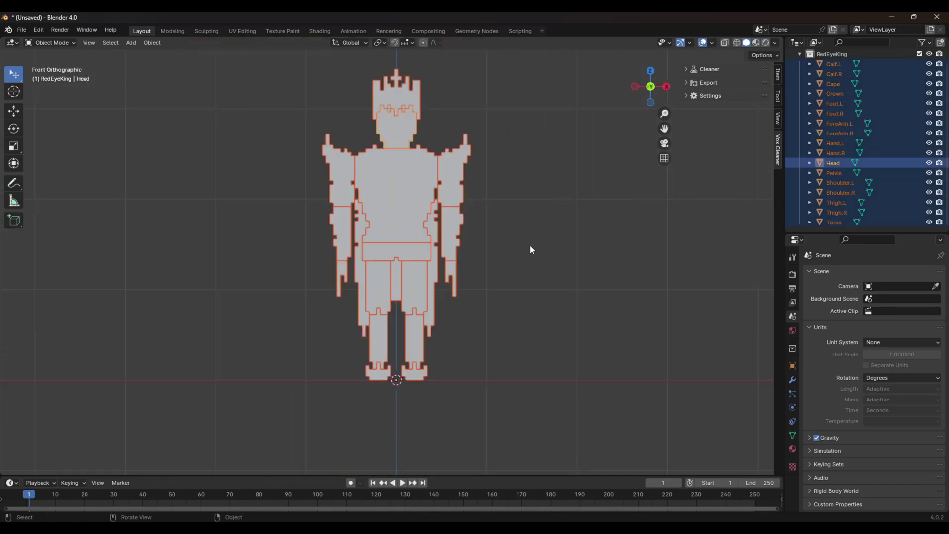
{"action": "right_click", "coordinate": [530, 245]}
{"action": "left_click", "coordinate": [530, 244]}
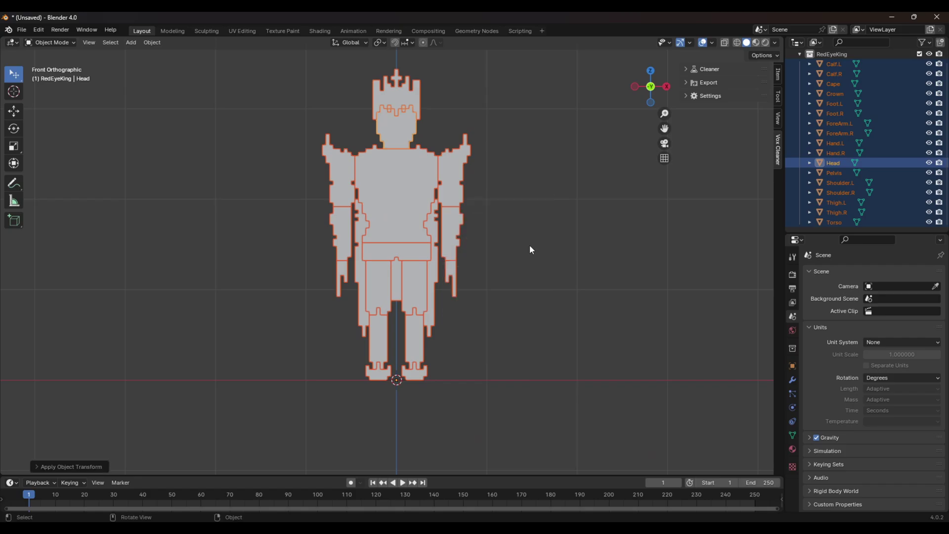
{"action": "key", "text": "Tab"}
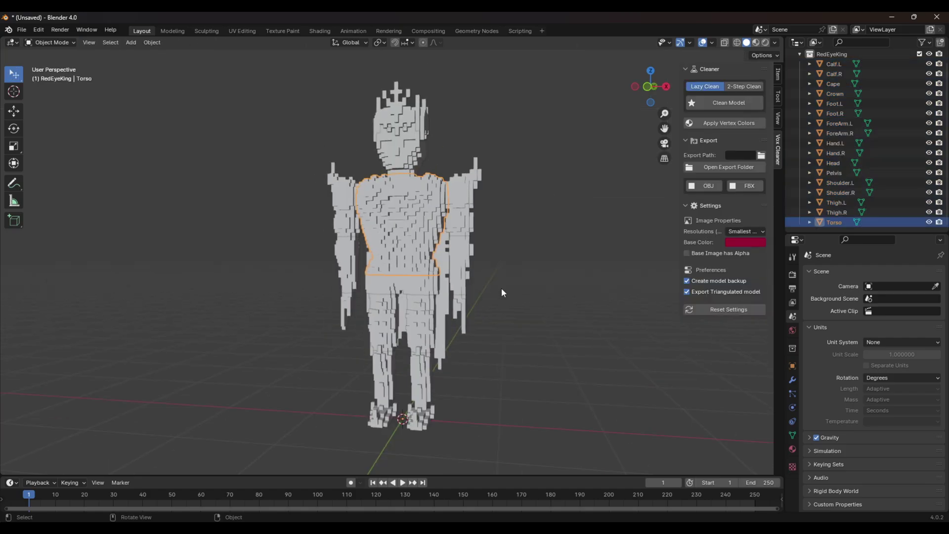
Step: Select the Torso object and set the Vox Cleaner mode to 2-Step Clean
{"action": "middle_click_drag", "start_coordinate": [501, 288], "coordinate": [445, 276]}
{"action": "left_click", "coordinate": [415, 200]}
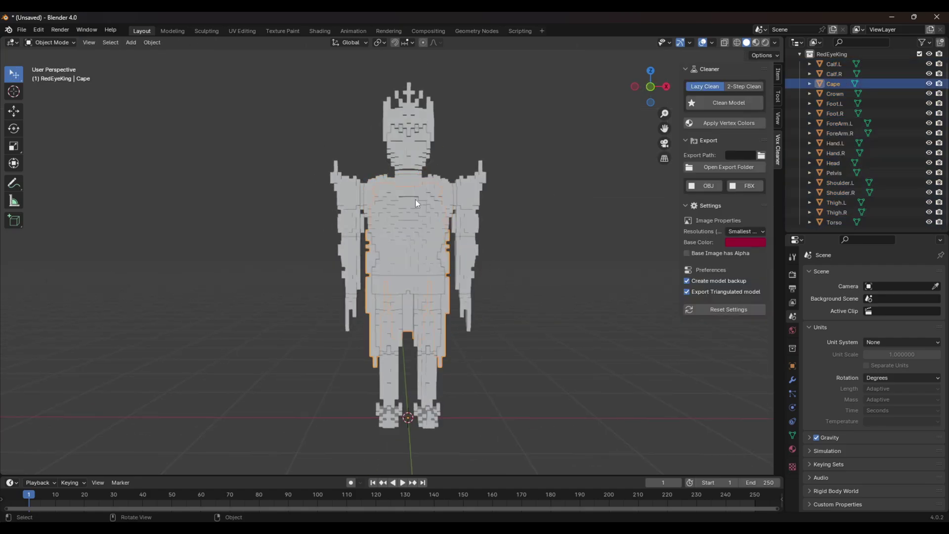
{"action": "scroll", "coordinate": [421, 203], "scroll_direction": "up", "scroll_amount": 4}
{"action": "left_click", "coordinate": [432, 208]}
{"action": "key", "text": "Tab"}
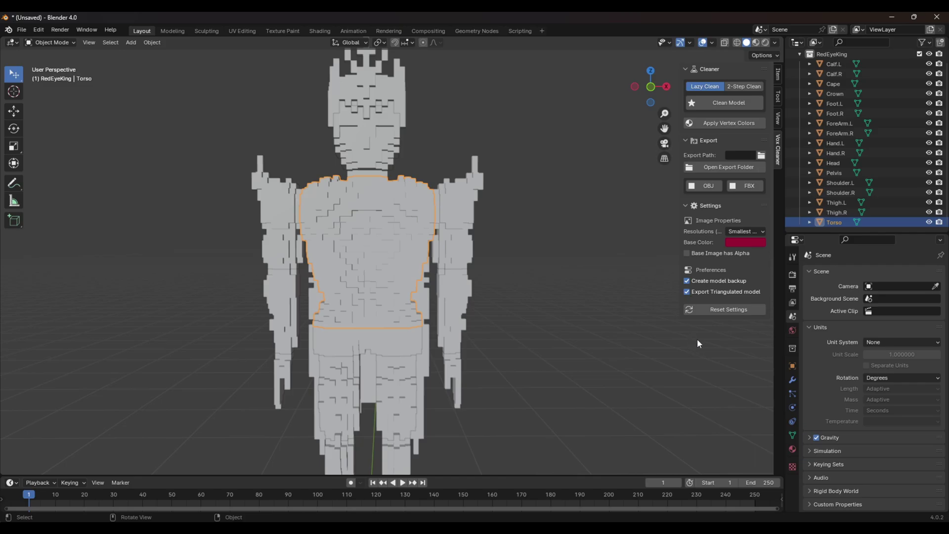
{"action": "scroll", "coordinate": [675, 252], "scroll_direction": "up", "scroll_amount": 1}
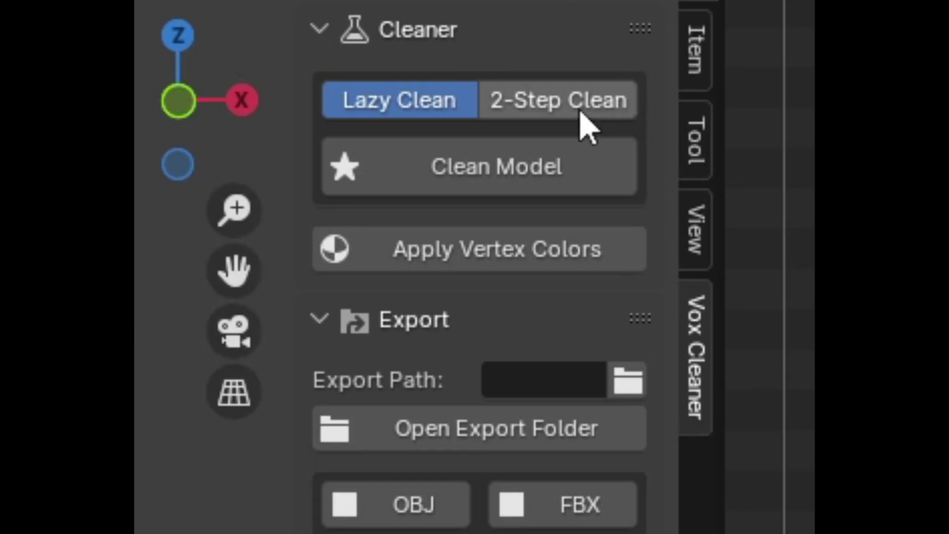
{"action": "left_click", "coordinate": [569, 110]}
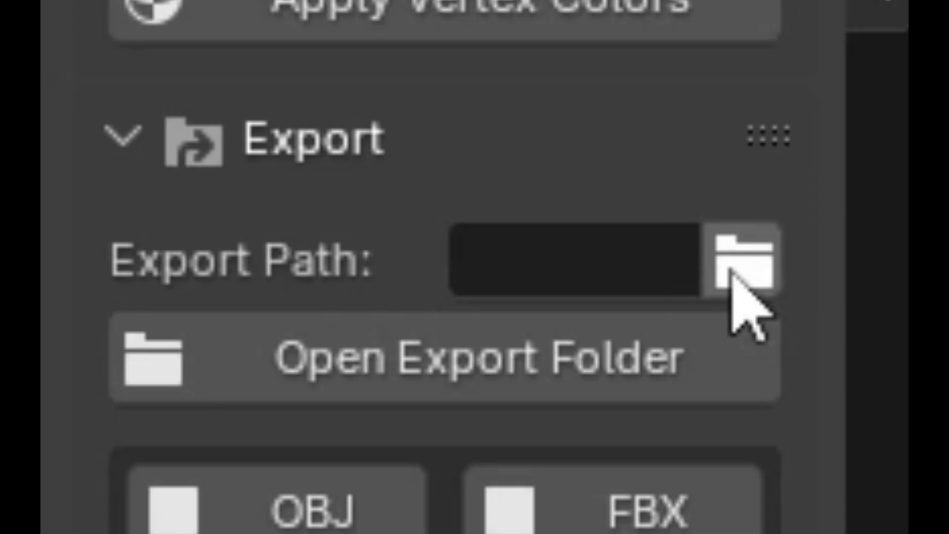
Step: Create a new folder named RedEyeKing and set it as the Vox Cleaner export path
{"action": "left_click", "coordinate": [732, 277]}
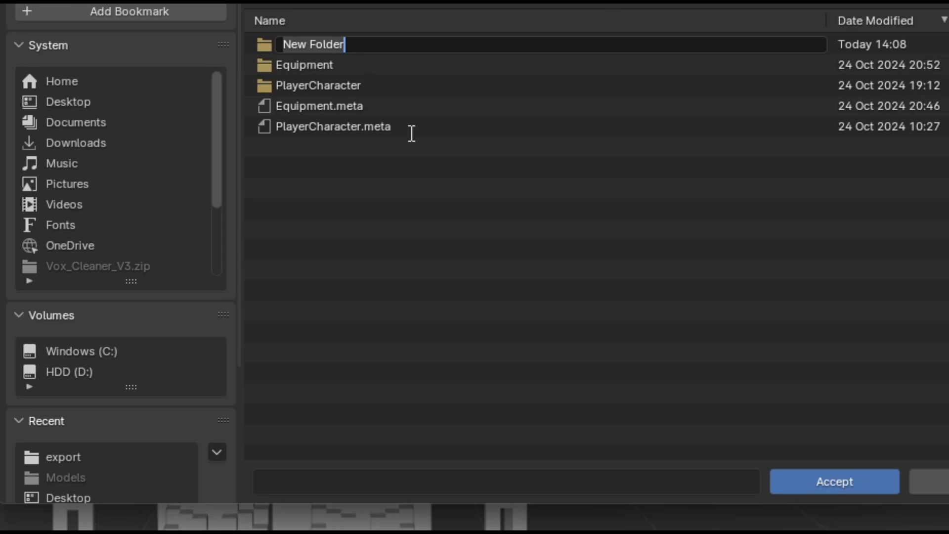
{"action": "type", "text": "RedE"}
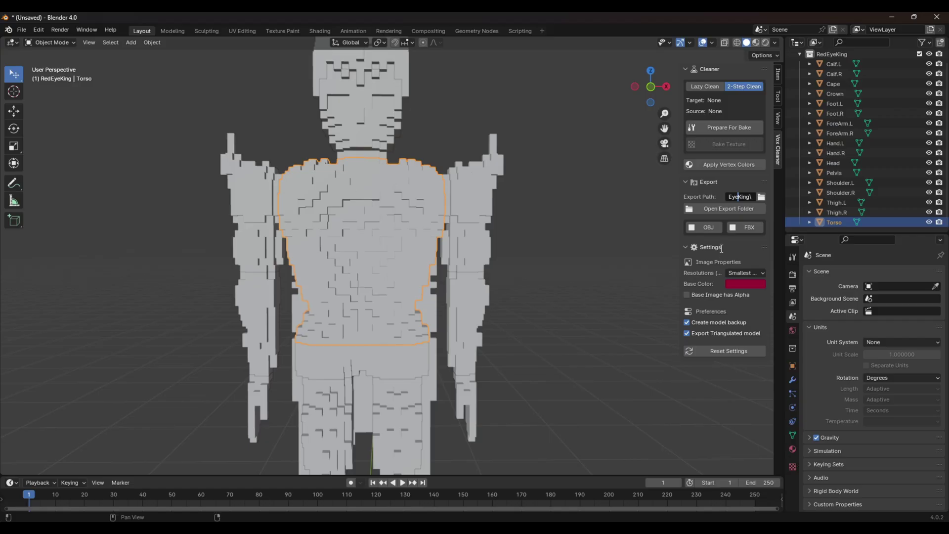
{"action": "key", "text": "Return"}
Step: Use Smallest Possible as the image resolution and set the base color to black
{"action": "left_click", "coordinate": [732, 274]}
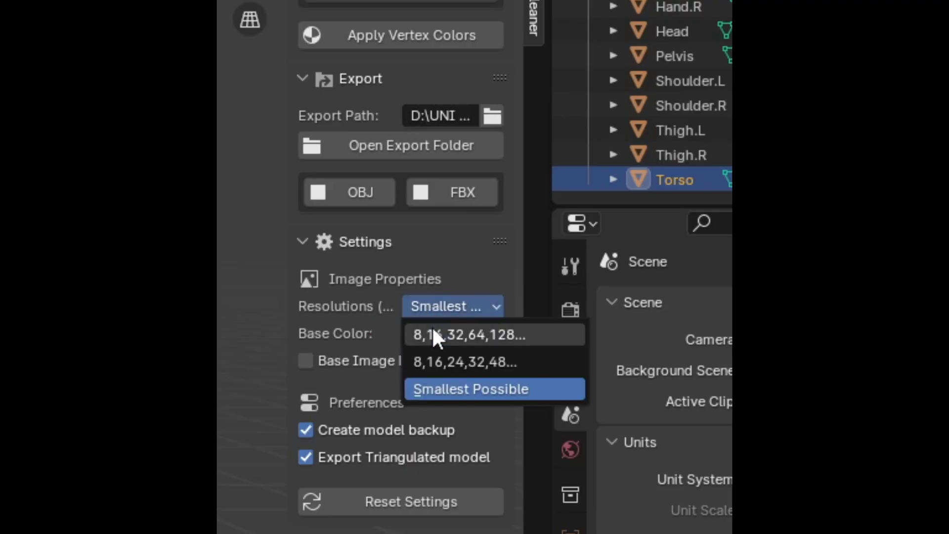
{"action": "left_click", "coordinate": [742, 306]}
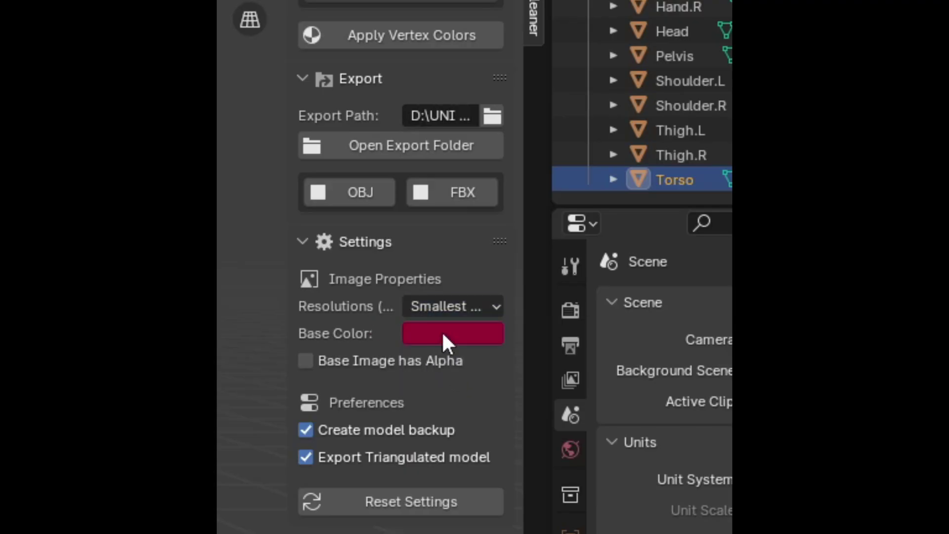
{"action": "left_click", "coordinate": [444, 335]}
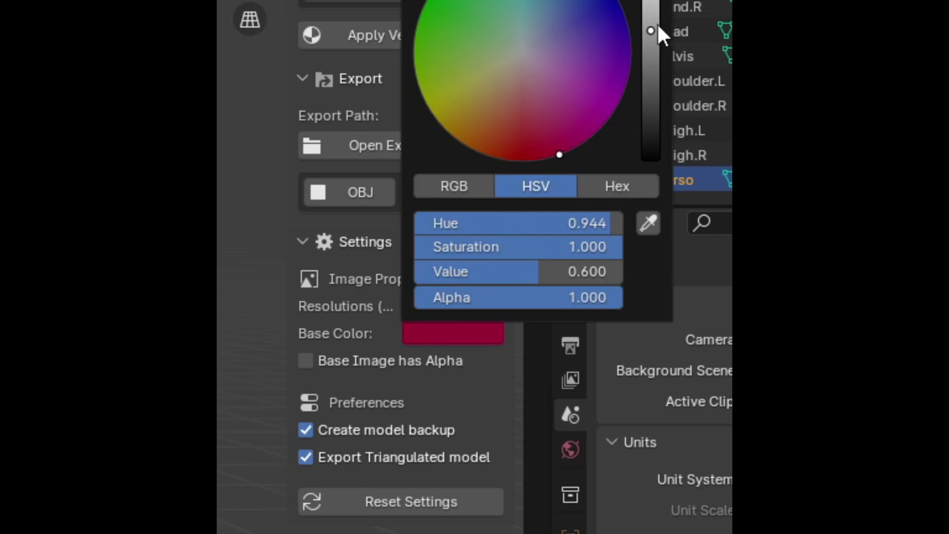
{"action": "left_click_drag", "start_coordinate": [653, 25], "coordinate": [651, 157]}
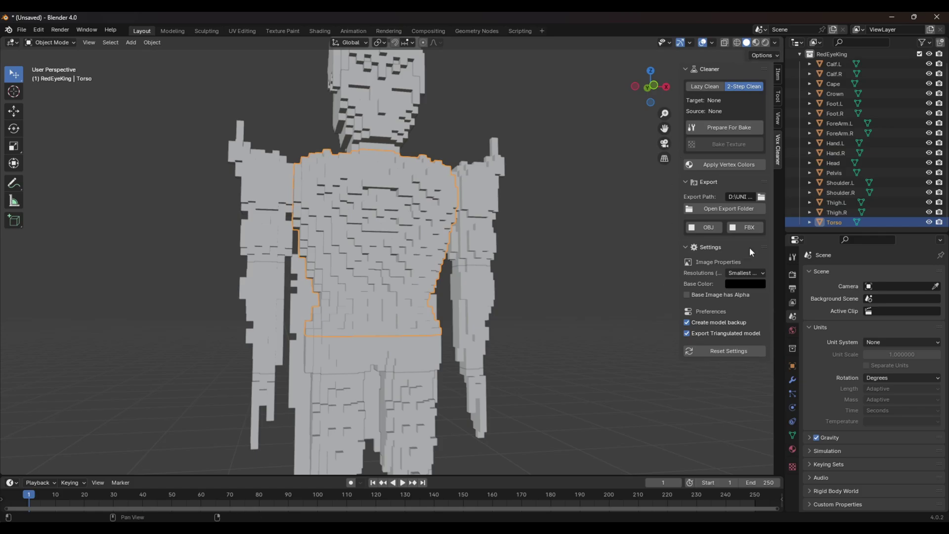
Step: Show the figure in Material Preview shading and select the torso
{"action": "mouse_move", "coordinate": [483, 262]}
{"action": "middle_mouse_down"}
{"action": "mouse_move", "coordinate": [429, 268]}
{"action": "mouse_move", "coordinate": [307, 309]}
{"action": "mouse_move", "coordinate": [364, 286]}
{"action": "mouse_move", "coordinate": [332, 288]}
{"action": "middle_mouse_up"}
{"action": "key", "text": "z"}
{"action": "scroll", "coordinate": [352, 292], "scroll_direction": "down", "scroll_amount": 1}
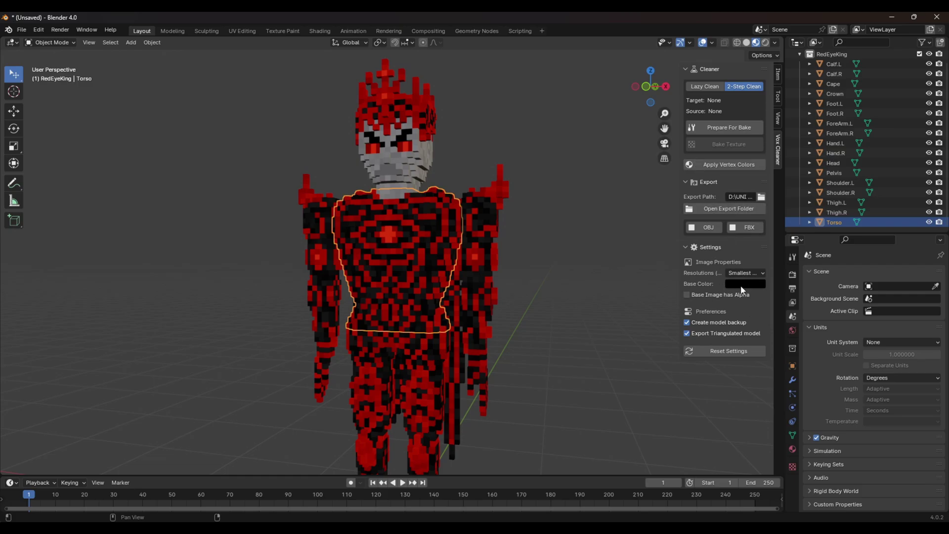
{"action": "left_click", "coordinate": [402, 239]}
{"action": "left_click", "coordinate": [399, 238]}
{"action": "middle_click_drag", "start_coordinate": [361, 296], "coordinate": [332, 296]}
{"action": "scroll", "coordinate": [363, 161], "scroll_direction": "down", "scroll_amount": 1}
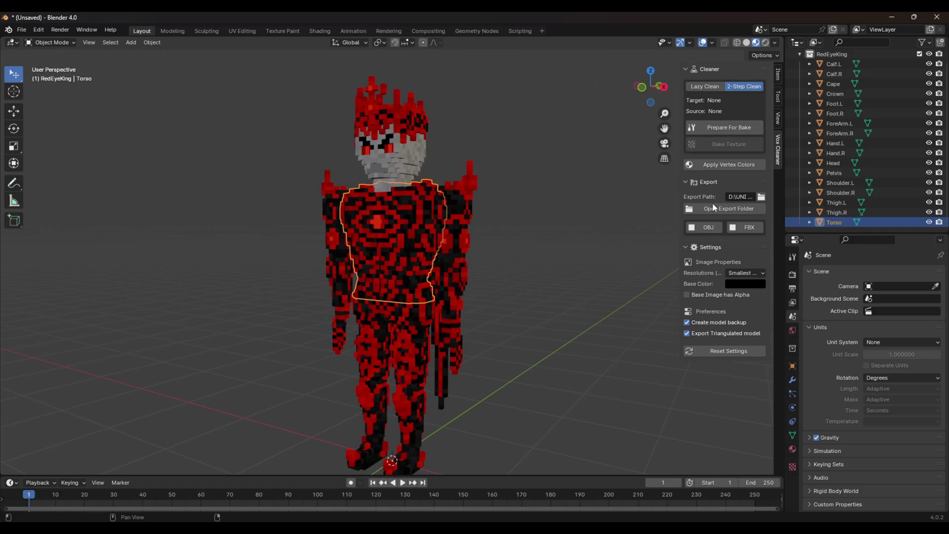
Step: Reselect the Torso object and prepare it for baking with the 2-Step cleaner
{"action": "left_click", "coordinate": [403, 348]}
{"action": "left_click", "coordinate": [405, 410]}
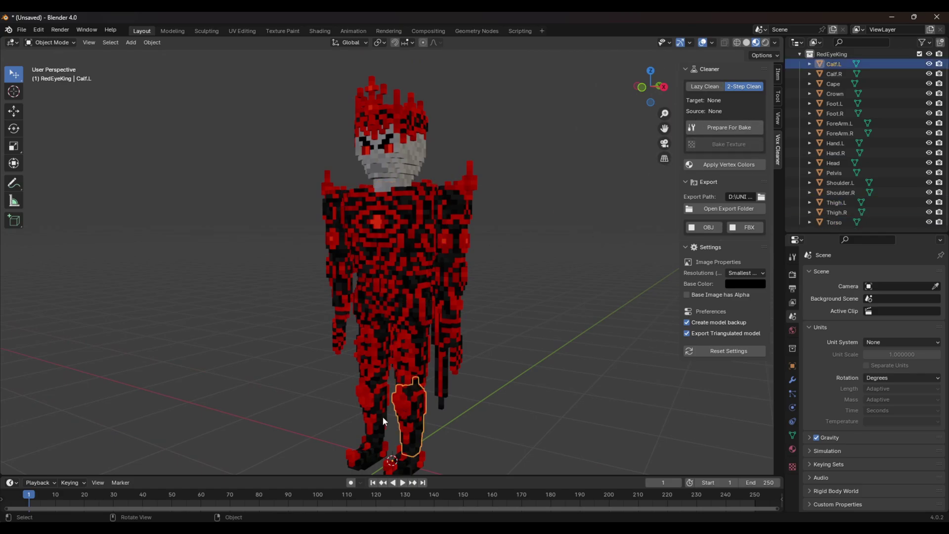
{"action": "left_click", "coordinate": [375, 432]}
{"action": "left_click", "coordinate": [395, 282]}
{"action": "middle_click_drag", "start_coordinate": [405, 280], "coordinate": [432, 278]}
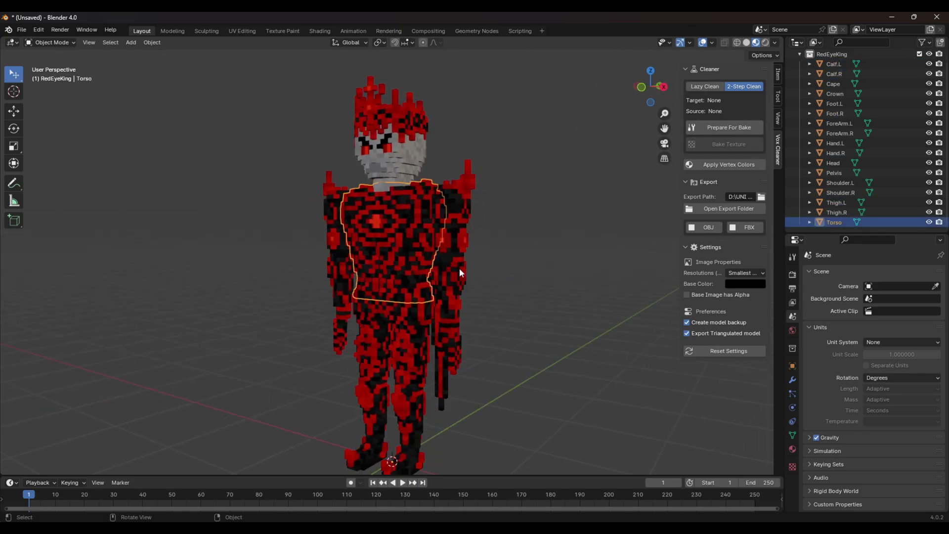
{"action": "left_click", "coordinate": [806, 328]}
{"action": "left_click", "coordinate": [351, 377]}
{"action": "scroll", "coordinate": [488, 185], "scroll_direction": "up", "scroll_amount": 3}
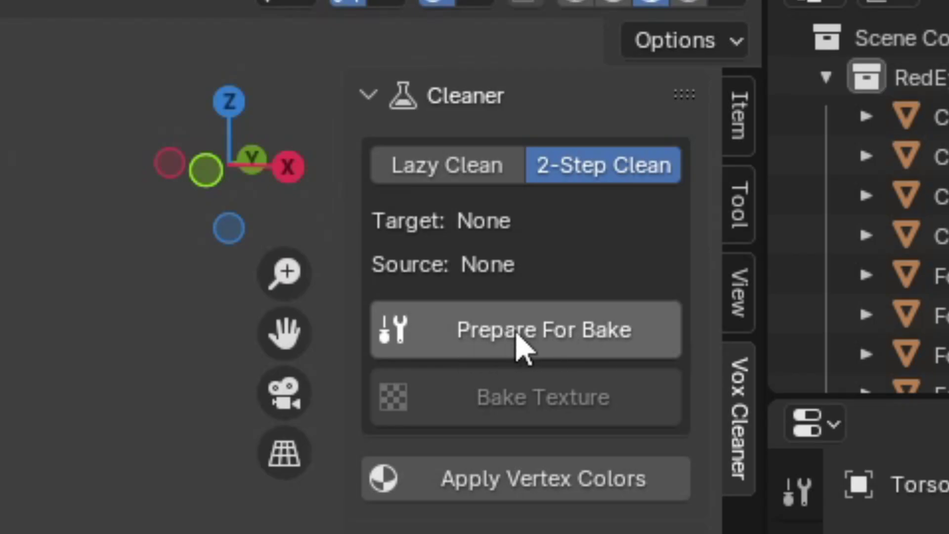
{"action": "left_click", "coordinate": [537, 341]}
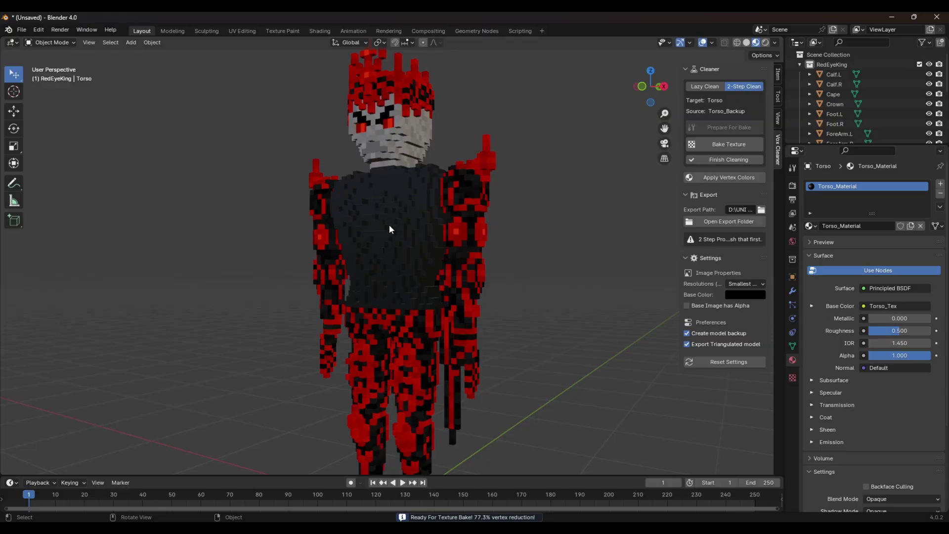
Step: Set the roughness of Torso_Material to 0 and its IOR to 1
{"action": "left_click", "coordinate": [372, 253]}
{"action": "scroll", "coordinate": [391, 257], "scroll_direction": "up", "scroll_amount": 5}
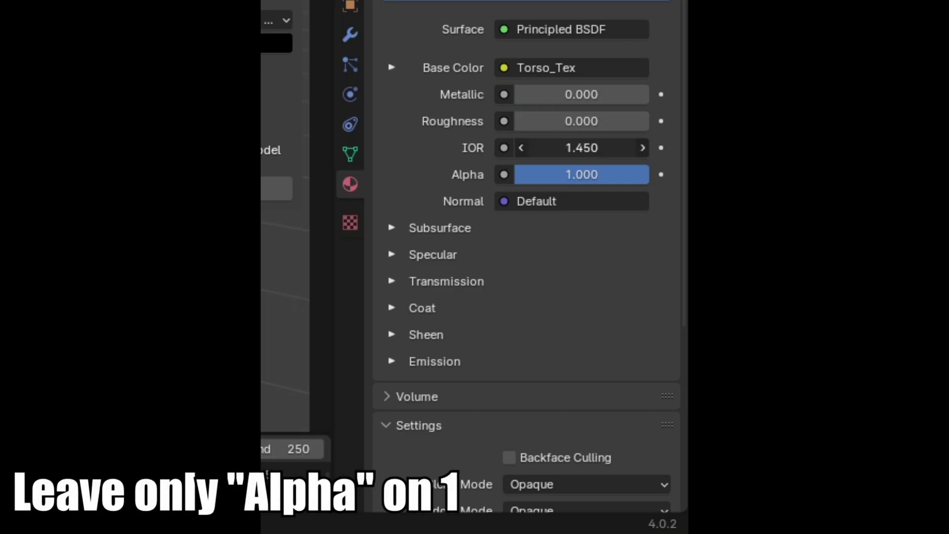
{"action": "left_click_drag", "start_coordinate": [583, 147], "coordinate": [491, 208]}
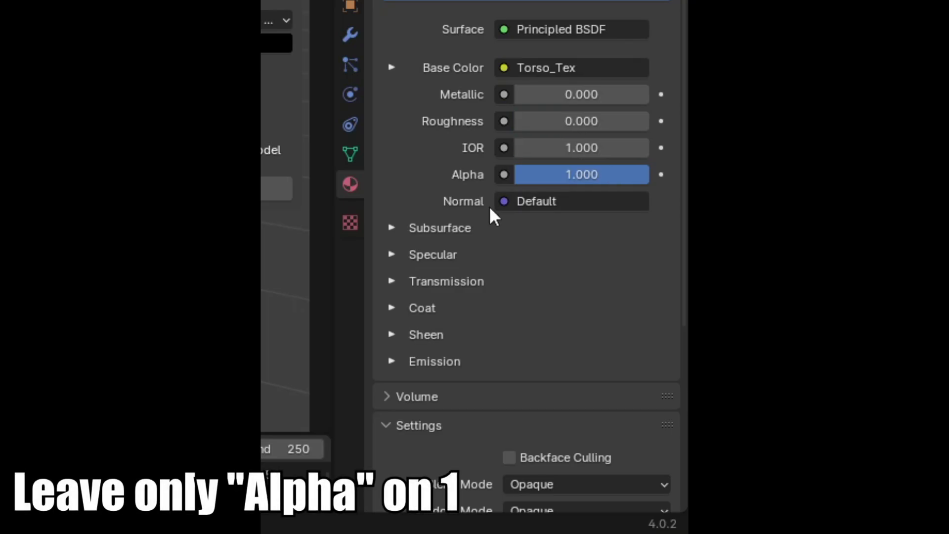
Step: Set all three subsurface radius values and the subsurface scale of Torso_Material to 0
{"action": "left_click", "coordinate": [483, 227]}
{"action": "left_click_drag", "start_coordinate": [584, 328], "coordinate": [544, 329]}
{"action": "left_click_drag", "start_coordinate": [585, 308], "coordinate": [531, 308]}
{"action": "left_click_drag", "start_coordinate": [584, 350], "coordinate": [544, 349]}
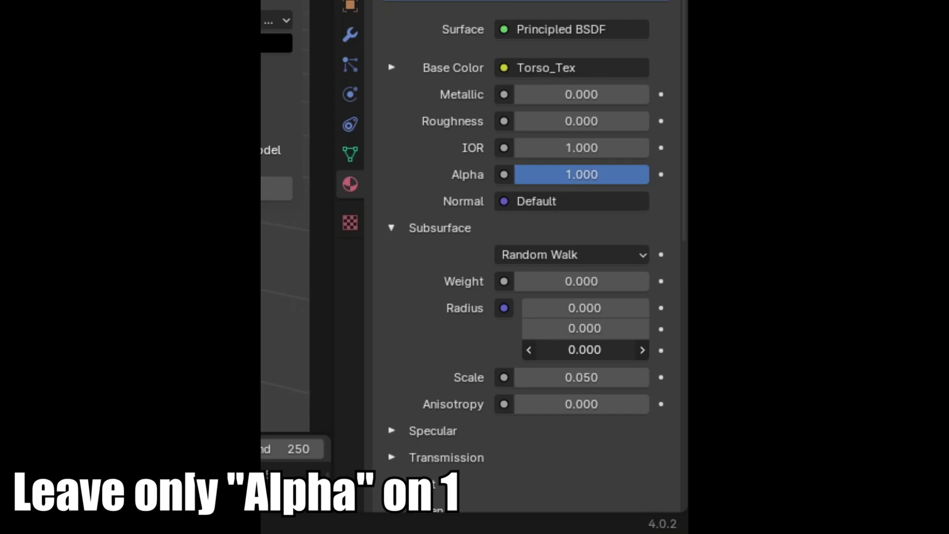
{"action": "key", "text": "BackSpace"}
Step: Set the specular IOR level, coat roughness and sheen roughness of Torso_Material to 0, and its coat IOR to 1
{"action": "left_click", "coordinate": [436, 432]}
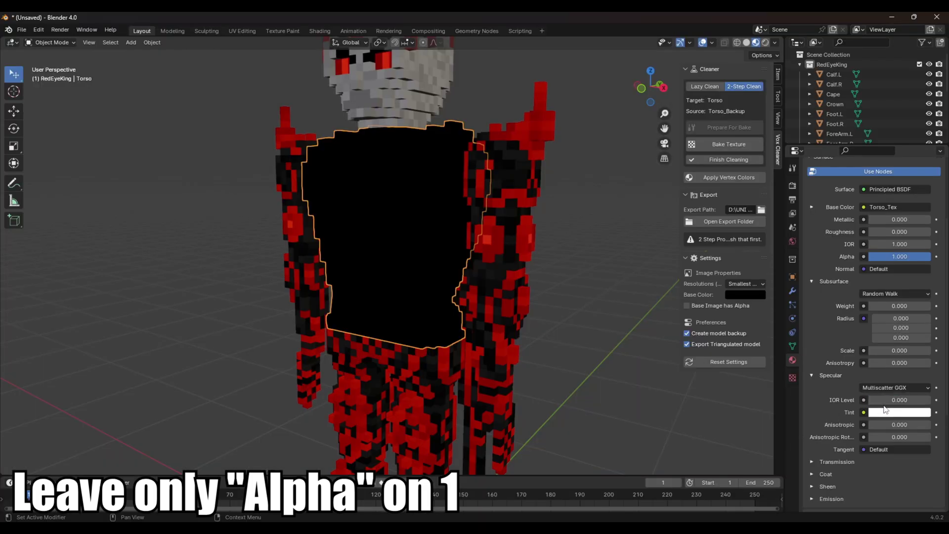
{"action": "scroll", "coordinate": [884, 410], "scroll_direction": "down", "scroll_amount": 3}
{"action": "left_click", "coordinate": [840, 403]}
{"action": "scroll", "coordinate": [840, 410], "scroll_direction": "down", "scroll_amount": 2}
{"action": "left_click", "coordinate": [839, 400]}
{"action": "left_click", "coordinate": [840, 387]}
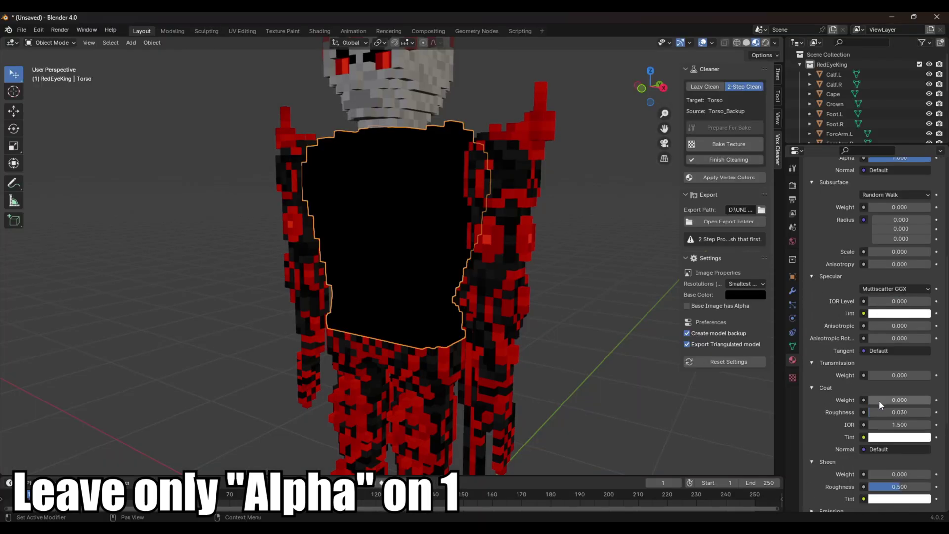
{"action": "scroll", "coordinate": [885, 419], "scroll_direction": "down", "scroll_amount": 3}
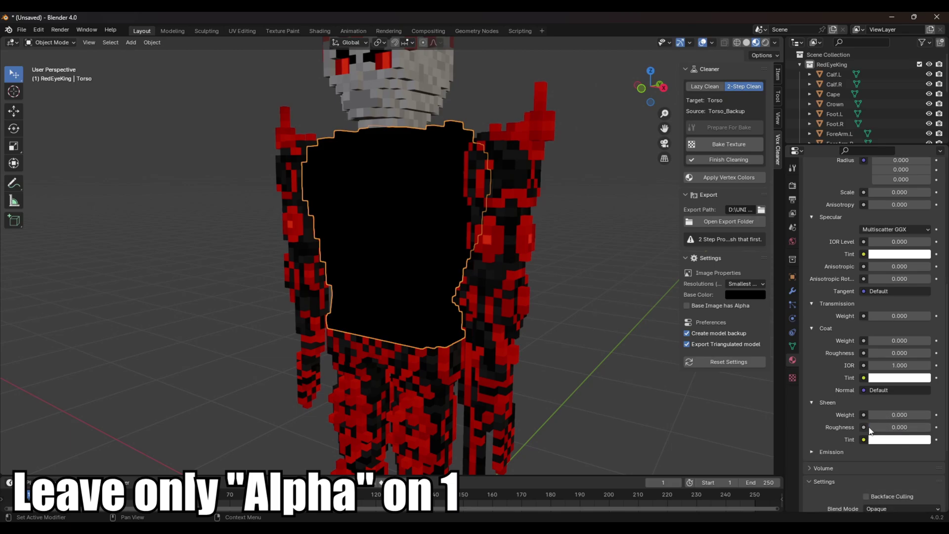
{"action": "scroll", "coordinate": [866, 438], "scroll_direction": "up", "scroll_amount": 6}
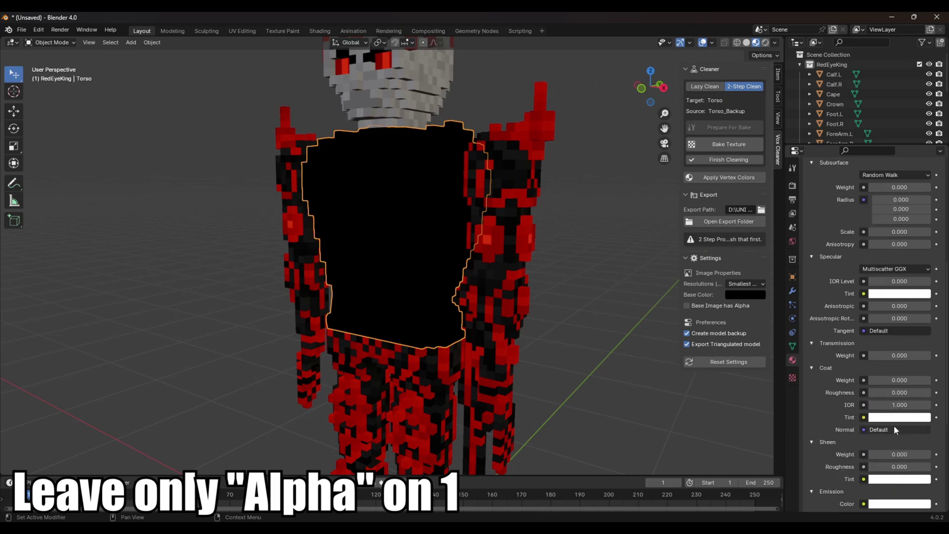
{"action": "scroll", "coordinate": [871, 301], "scroll_direction": "up", "scroll_amount": 3}
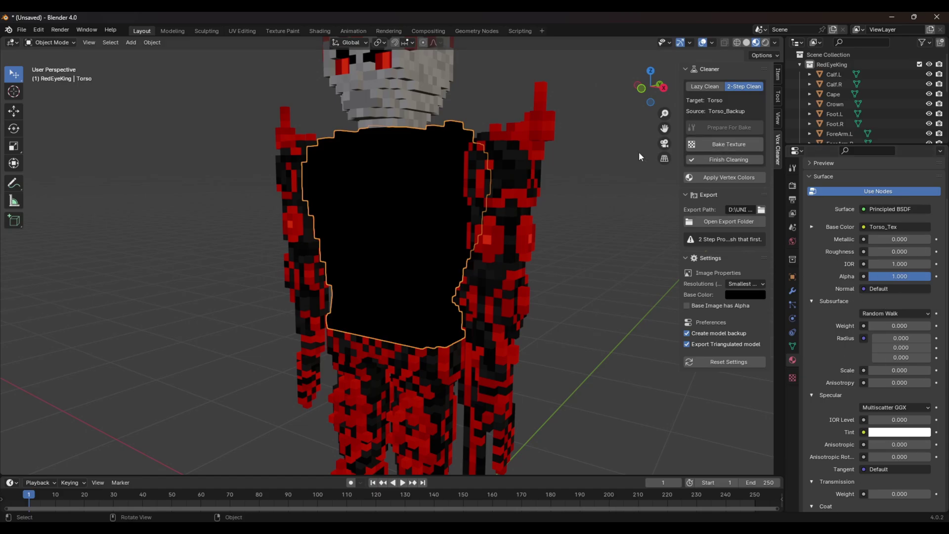
{"action": "middle_click_drag", "start_coordinate": [436, 240], "coordinate": [482, 228]}
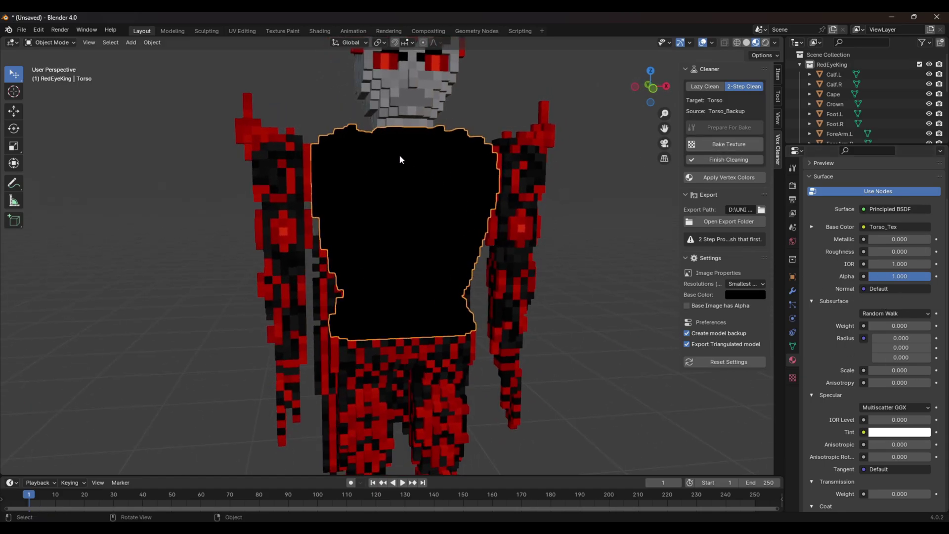
{"action": "middle_click_drag", "start_coordinate": [400, 158], "coordinate": [367, 233]}
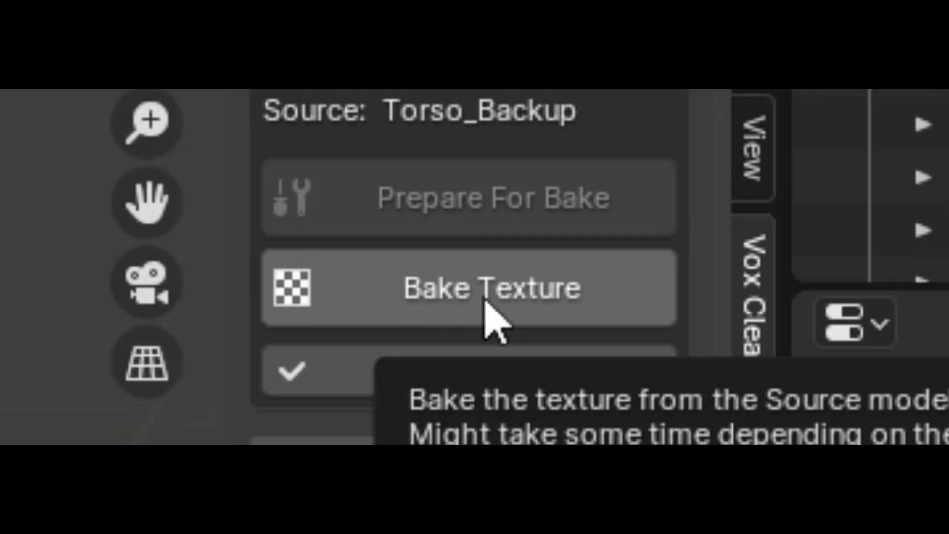
Step: Bake the Torso's texture, finish its cleaning with FBX export, and hide the completed part
{"action": "left_click", "coordinate": [727, 147]}
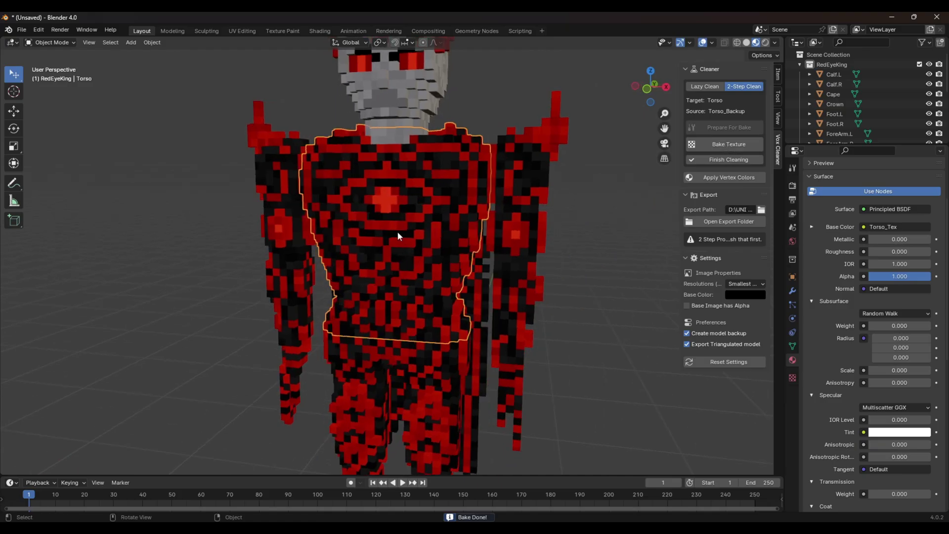
{"action": "left_click", "coordinate": [728, 159]}
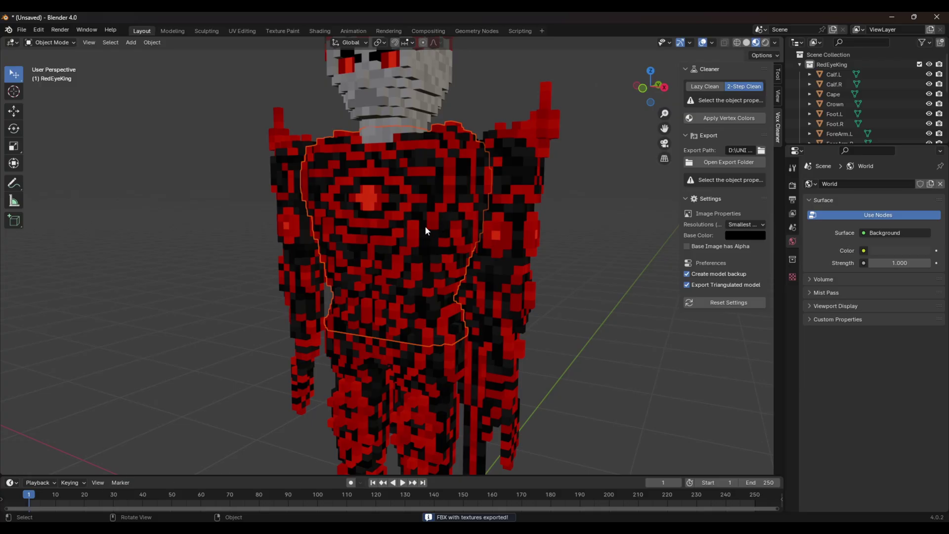
{"action": "key", "text": "h"}
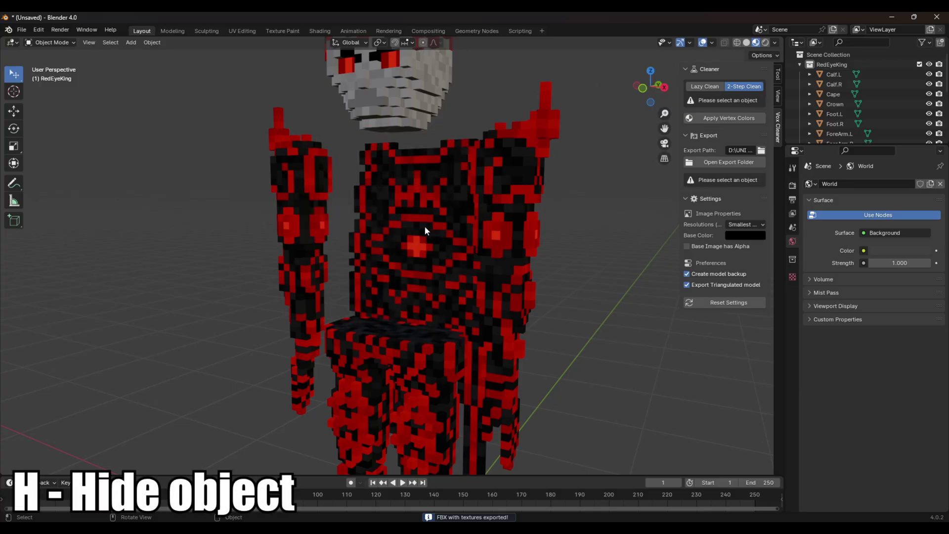
Step: Prepare the Pelvis for baking with the 2-Step cleaner, bake its texture and hide it
{"action": "middle_click_drag", "start_coordinate": [391, 340], "coordinate": [408, 289], "text": "shift"}
{"action": "left_click", "coordinate": [408, 289]}
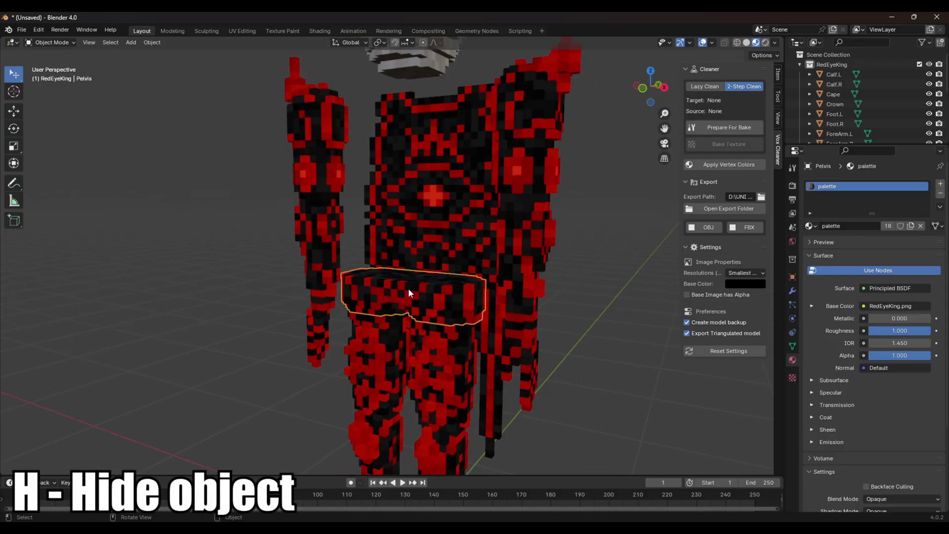
{"action": "scroll", "coordinate": [409, 289], "scroll_direction": "down", "scroll_amount": 1}
{"action": "scroll", "coordinate": [419, 280], "scroll_direction": "up", "scroll_amount": 1}
{"action": "scroll", "coordinate": [419, 280], "scroll_direction": "down", "scroll_amount": 1}
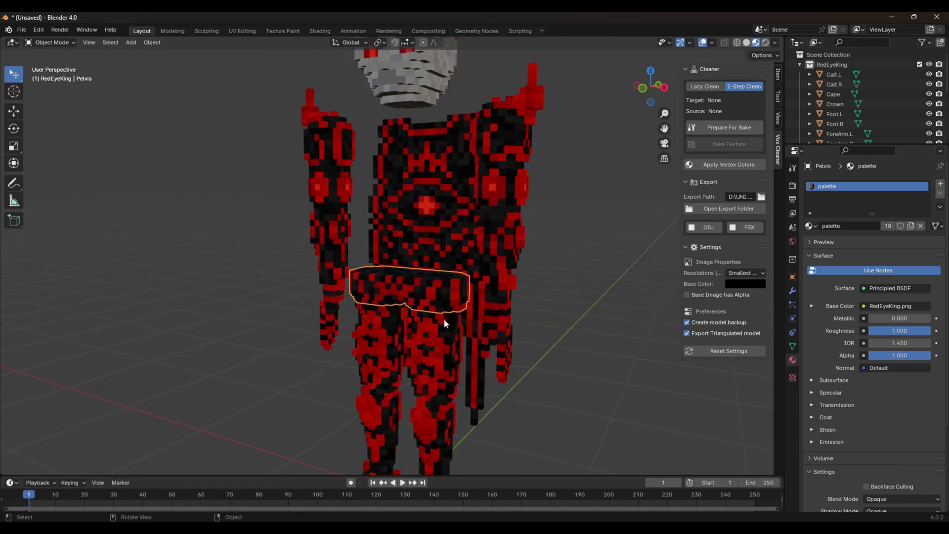
{"action": "left_click", "coordinate": [728, 127]}
{"action": "left_click", "coordinate": [728, 144]}
{"action": "key", "text": "h"}
Step: Prepare Shoulder.R and ForeArm.R for baking one after the other, hiding the shoulder when done, and bake the forearm's texture
{"action": "left_click", "coordinate": [329, 143]}
{"action": "left_click", "coordinate": [729, 128]}
{"action": "key", "text": "h"}
{"action": "left_click", "coordinate": [729, 127]}
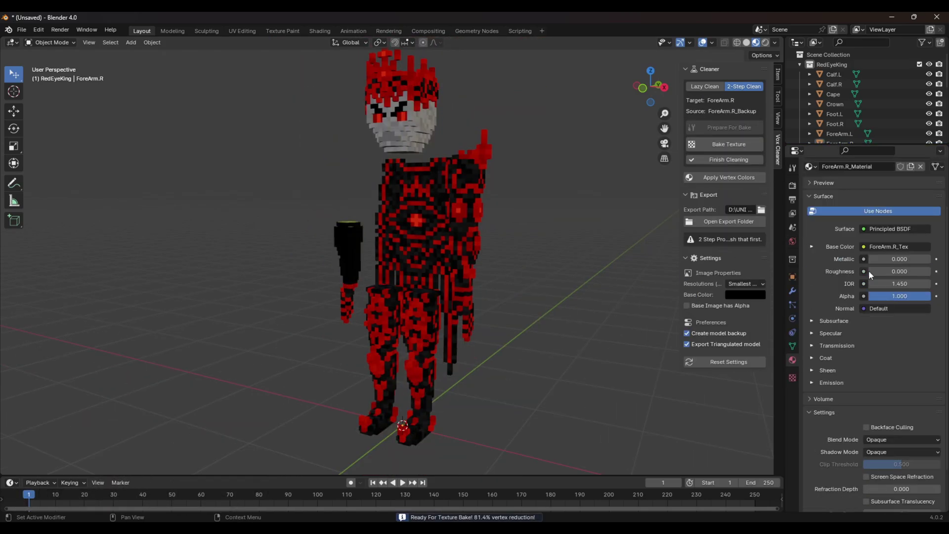
{"action": "left_click", "coordinate": [728, 144]}
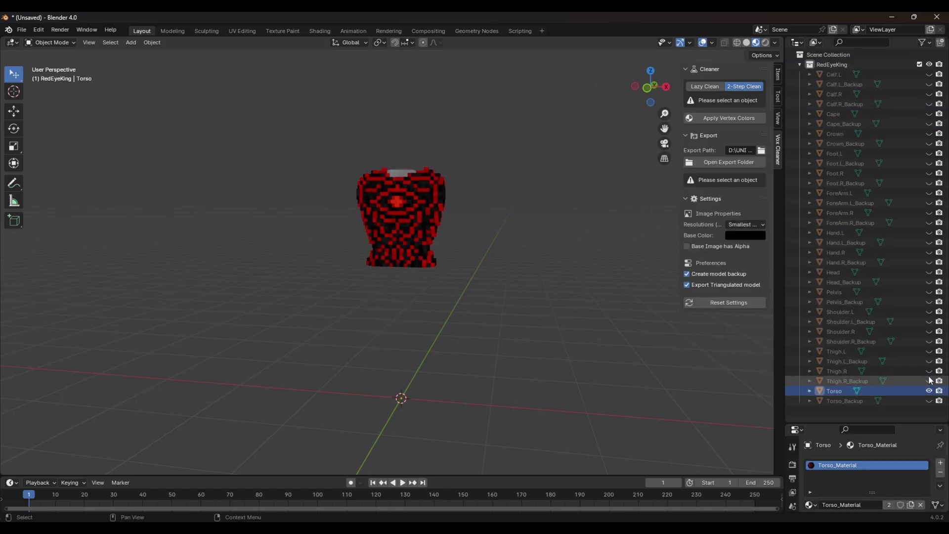
Step: Unhide all the cleaned body parts in the RedEyeKing collection, from Thigh.R up to Calf.L, leaving the backup objects hidden
{"action": "left_click", "coordinate": [930, 370]}
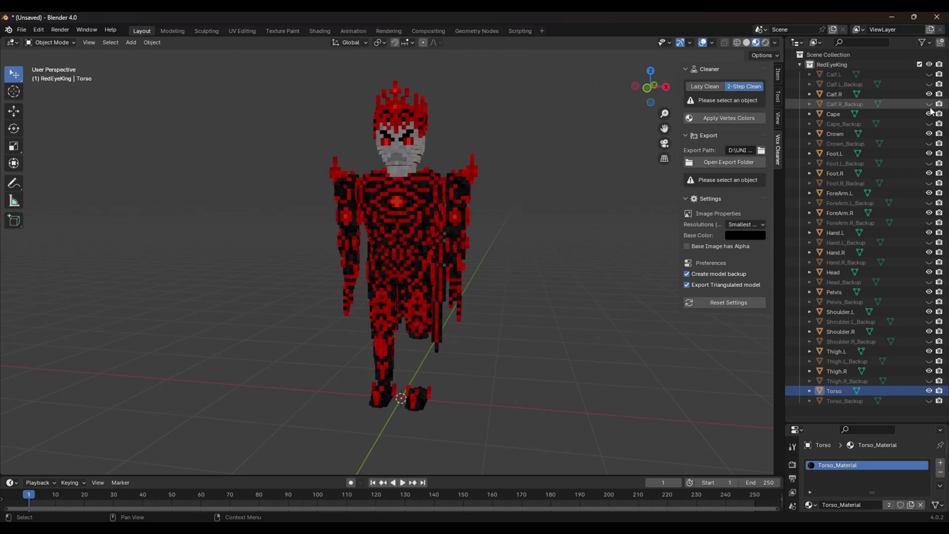
{"action": "left_click", "coordinate": [929, 74]}
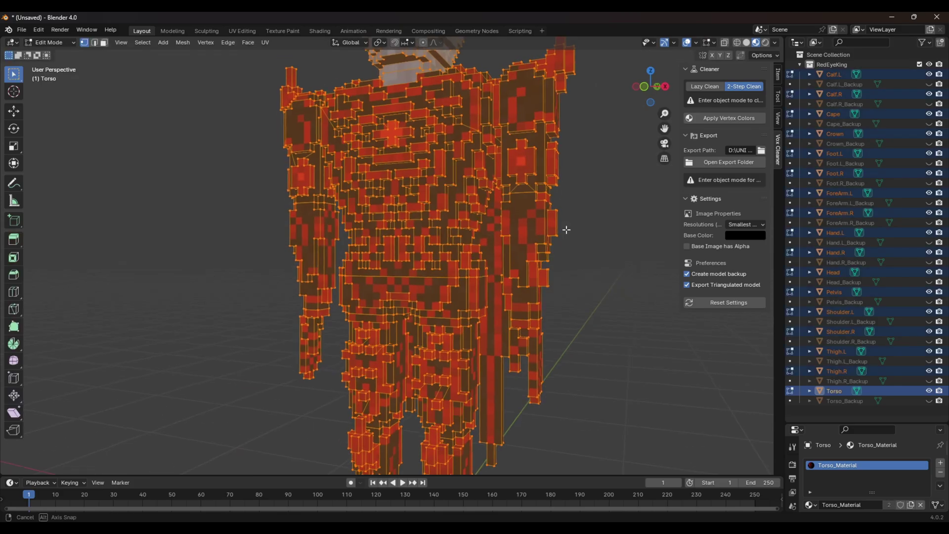
Step: Examine the cleaned mesh topology of all the body parts in Edit Mode and in solid shading
{"action": "middle_click_drag", "start_coordinate": [566, 229], "coordinate": [544, 272]}
{"action": "scroll", "coordinate": [543, 272], "scroll_direction": "down", "scroll_amount": 2}
{"action": "key", "text": "alt+z"}
{"action": "mouse_move", "coordinate": [602, 328]}
{"action": "middle_mouse_down"}
{"action": "mouse_move", "coordinate": [237, 346]}
{"action": "mouse_move", "coordinate": [543, 305]}
{"action": "mouse_move", "coordinate": [497, 357]}
{"action": "middle_mouse_up"}
{"action": "key", "text": "z"}
{"action": "left_click", "coordinate": [537, 353]}
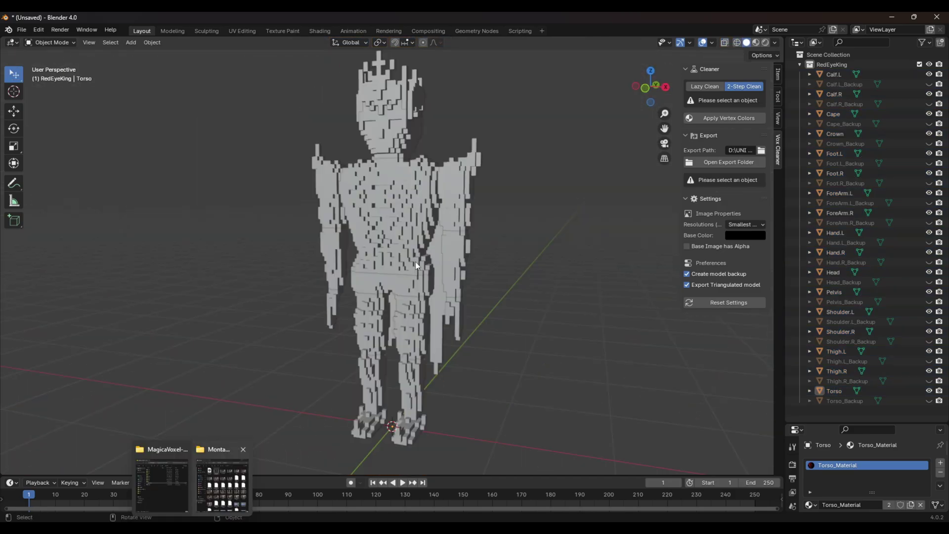
Step: Examine the assembled character in solid shading and with its baked textures, selecting individual parts such as the Torso and ForeArm.L
{"action": "mouse_move", "coordinate": [548, 281]}
{"action": "middle_mouse_down"}
{"action": "mouse_move", "coordinate": [605, 281]}
{"action": "mouse_move", "coordinate": [521, 273]}
{"action": "mouse_move", "coordinate": [473, 281]}
{"action": "mouse_move", "coordinate": [493, 286]}
{"action": "middle_mouse_up"}
{"action": "scroll", "coordinate": [494, 286], "scroll_direction": "up", "scroll_amount": 3}
{"action": "scroll", "coordinate": [476, 312], "scroll_direction": "down", "scroll_amount": 1}
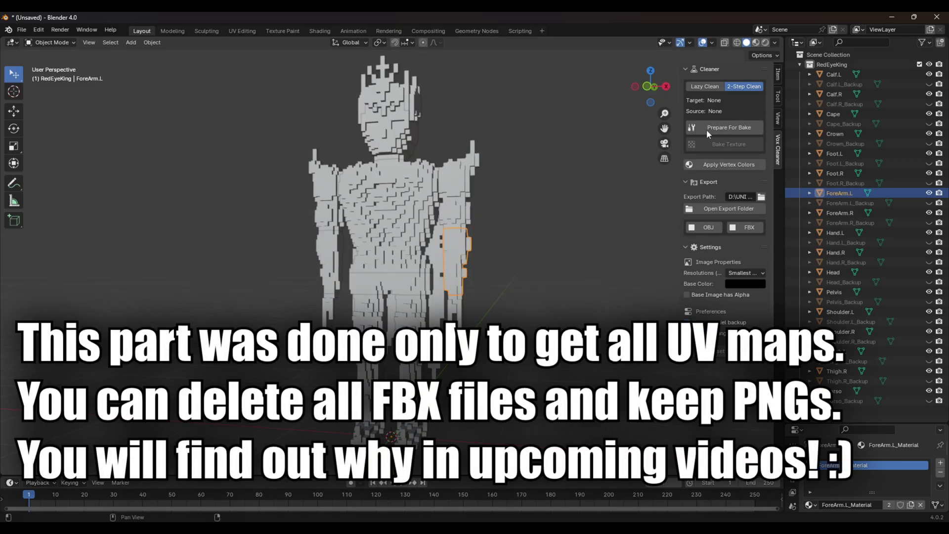
{"action": "left_click", "coordinate": [419, 269]}
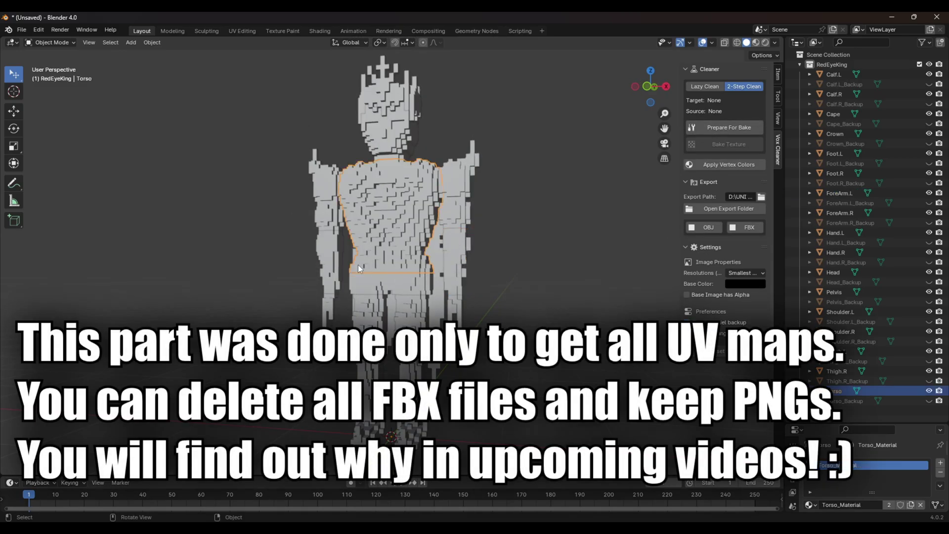
{"action": "middle_click_drag", "start_coordinate": [358, 265], "coordinate": [385, 279]}
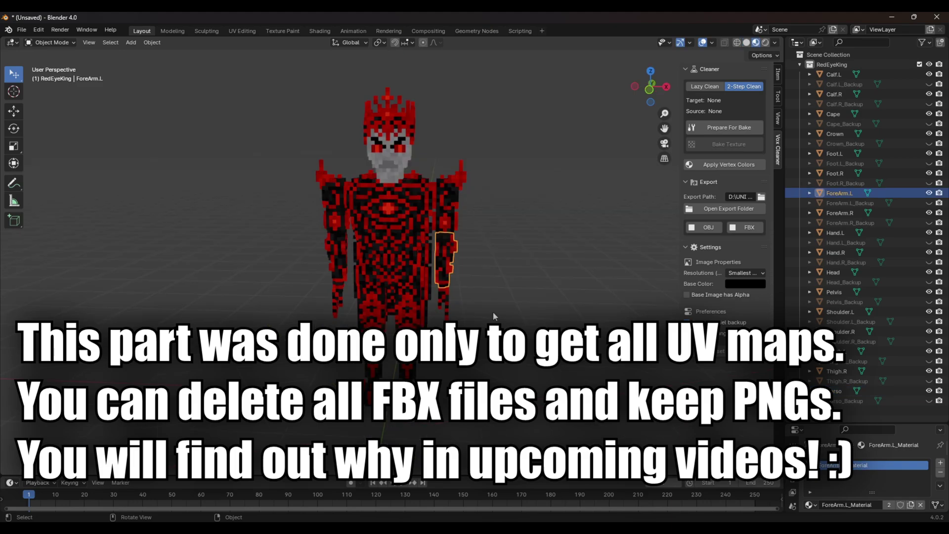
{"action": "scroll", "coordinate": [410, 319], "scroll_direction": "down", "scroll_amount": 2}
{"action": "scroll", "coordinate": [410, 318], "scroll_direction": "up", "scroll_amount": 3}
{"action": "scroll", "coordinate": [410, 319], "scroll_direction": "down", "scroll_amount": 1}
{"action": "middle_click_drag", "start_coordinate": [410, 319], "coordinate": [409, 302]}
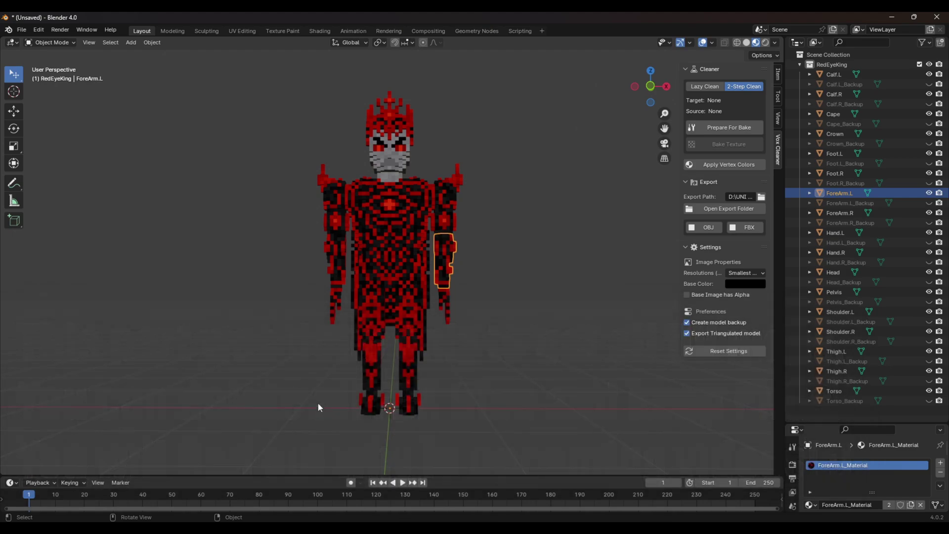
Step: Save the file to the Desktop as RedEyeKing.blend and deselect the Torso
{"action": "middle_click_drag", "start_coordinate": [319, 403], "coordinate": [410, 358]}
{"action": "key", "text": "ctrl+s"}
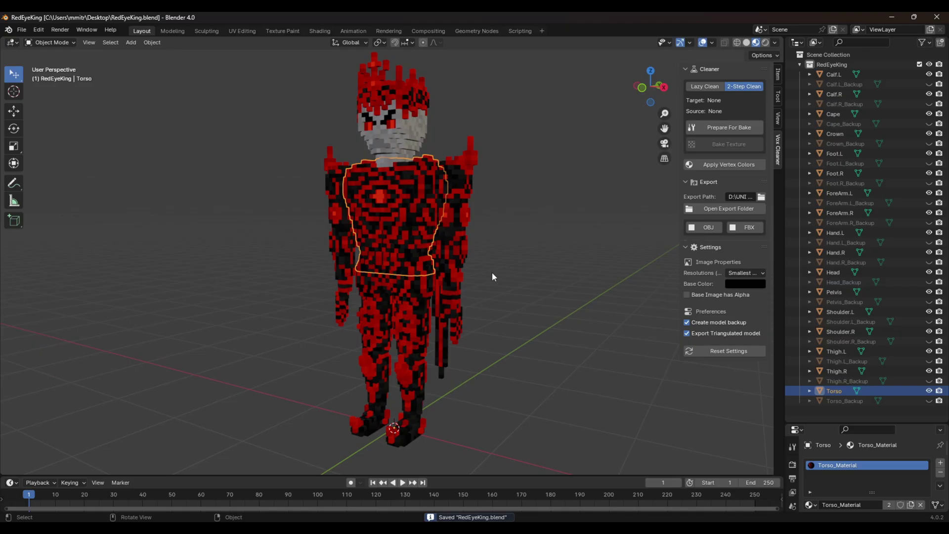
{"action": "middle_click_drag", "start_coordinate": [491, 272], "coordinate": [511, 237]}
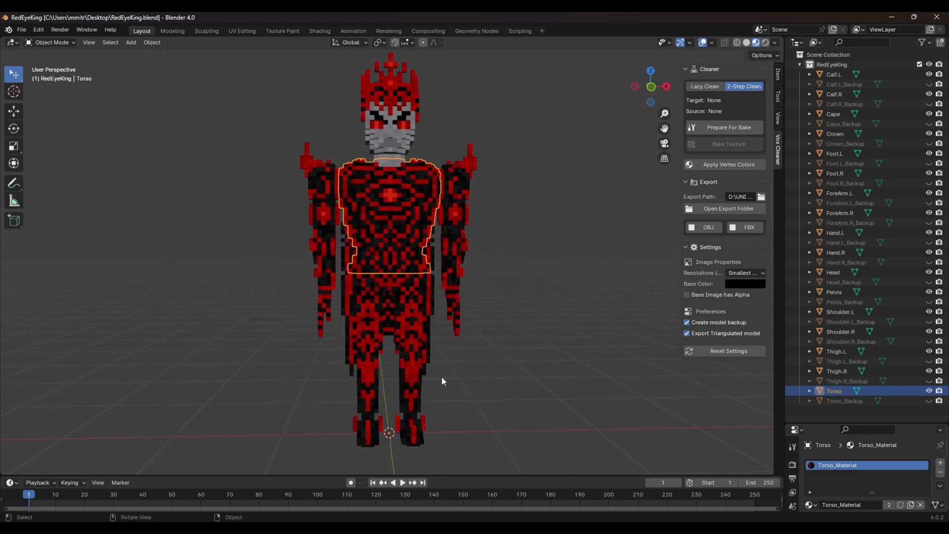
{"action": "left_click", "coordinate": [509, 236]}
{"action": "middle_click_drag", "start_coordinate": [509, 236], "coordinate": [536, 284]}
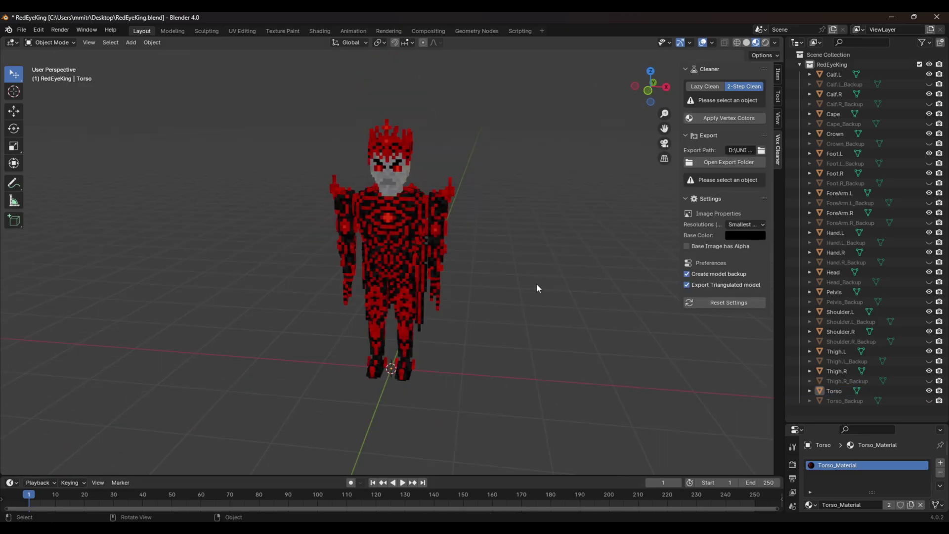